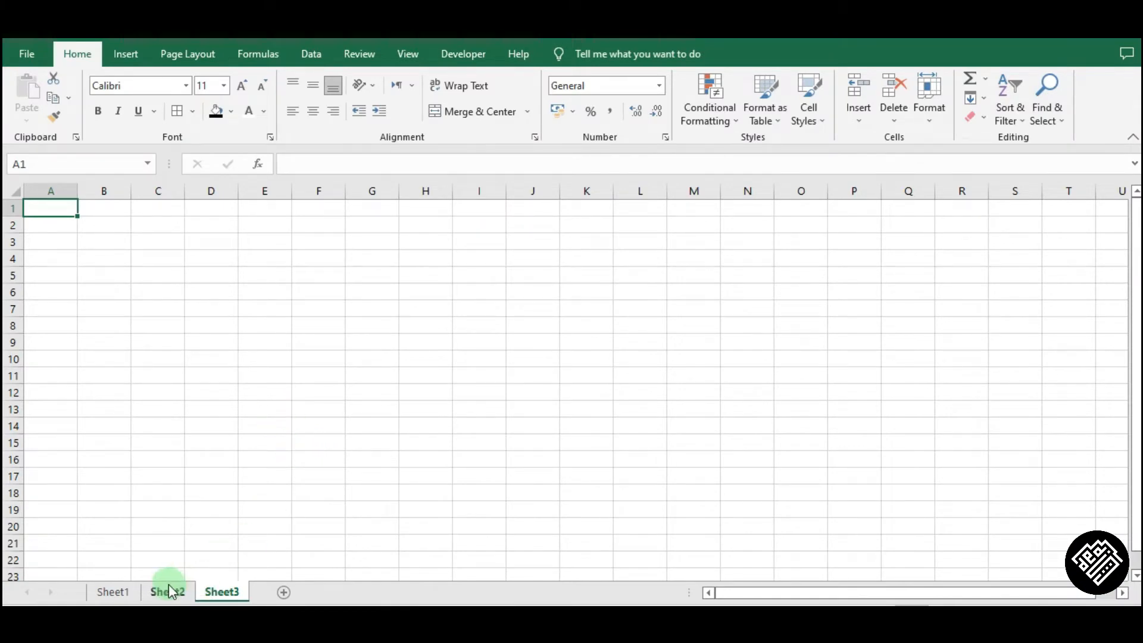
Open Sheet1 and review the student table with its NIS, Nama Siswa and Kelas columns.
{"action": "left_click", "coordinate": [108, 591]}
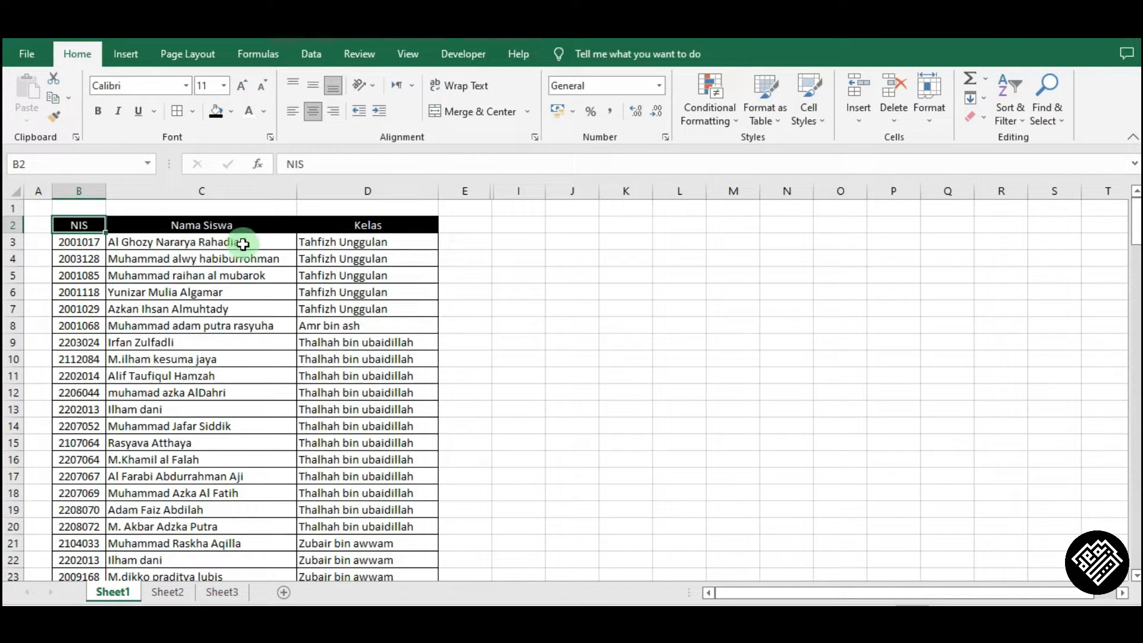
{"action": "left_click", "coordinate": [242, 225]}
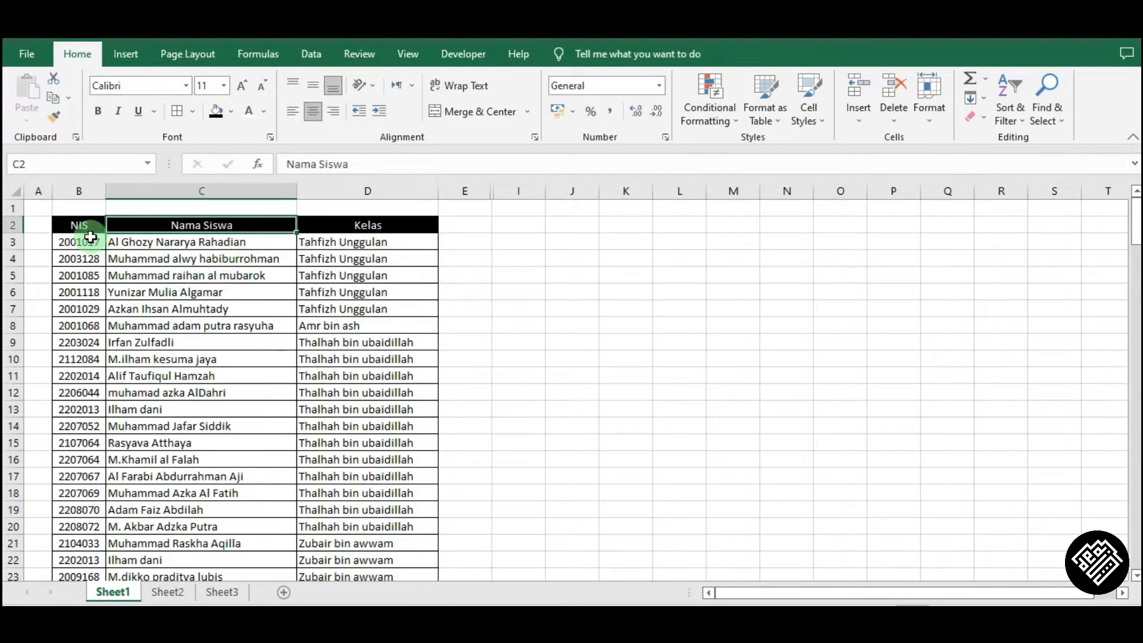
{"action": "left_click", "coordinate": [76, 224]}
{"action": "left_click", "coordinate": [385, 225]}
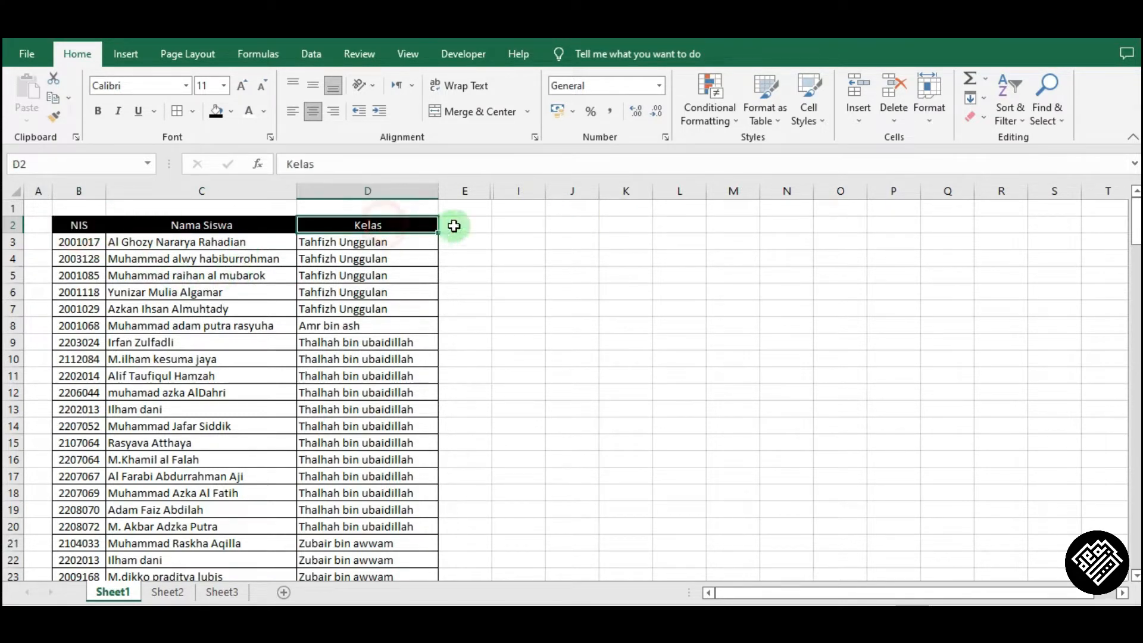
{"action": "left_click", "coordinate": [537, 223]}
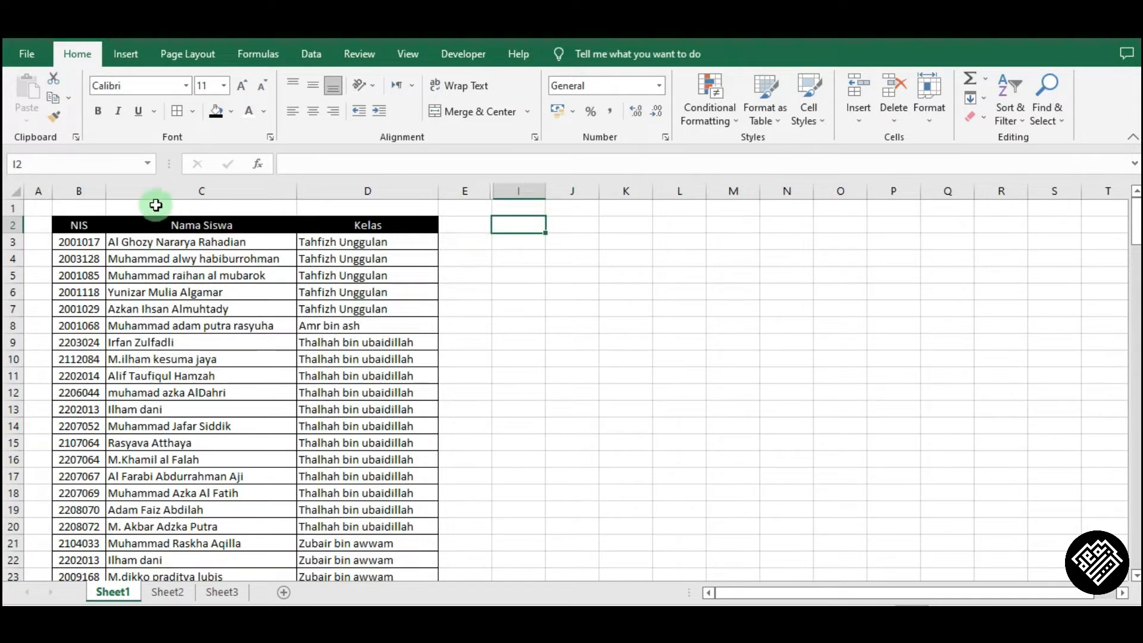
{"action": "left_click_drag", "start_coordinate": [84, 193], "coordinate": [328, 202]}
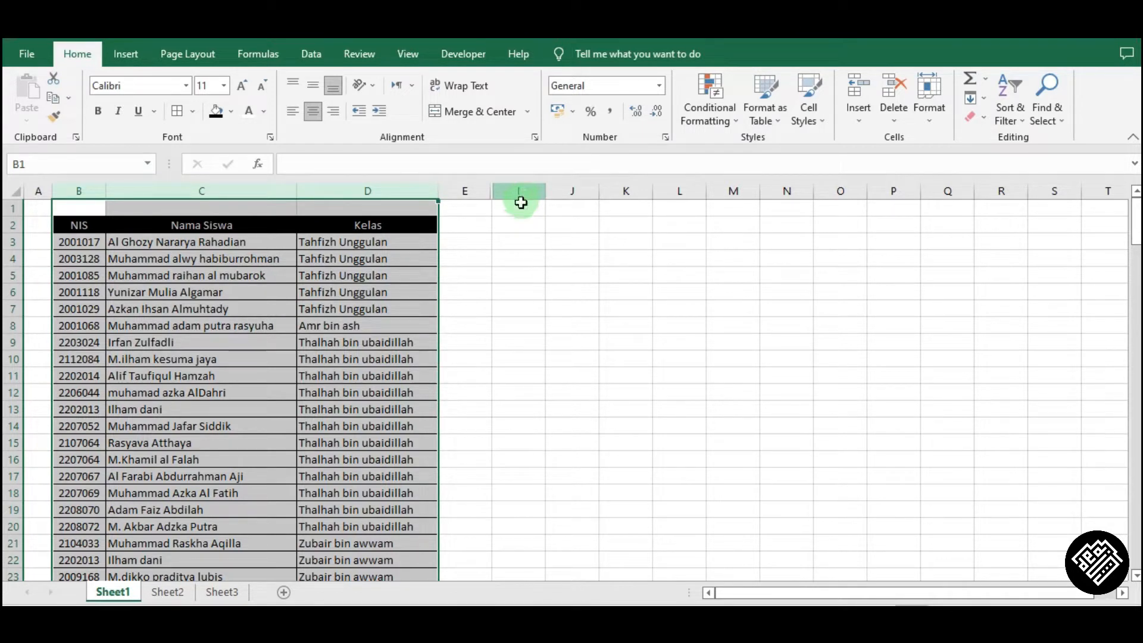
{"action": "left_click", "coordinate": [321, 259]}
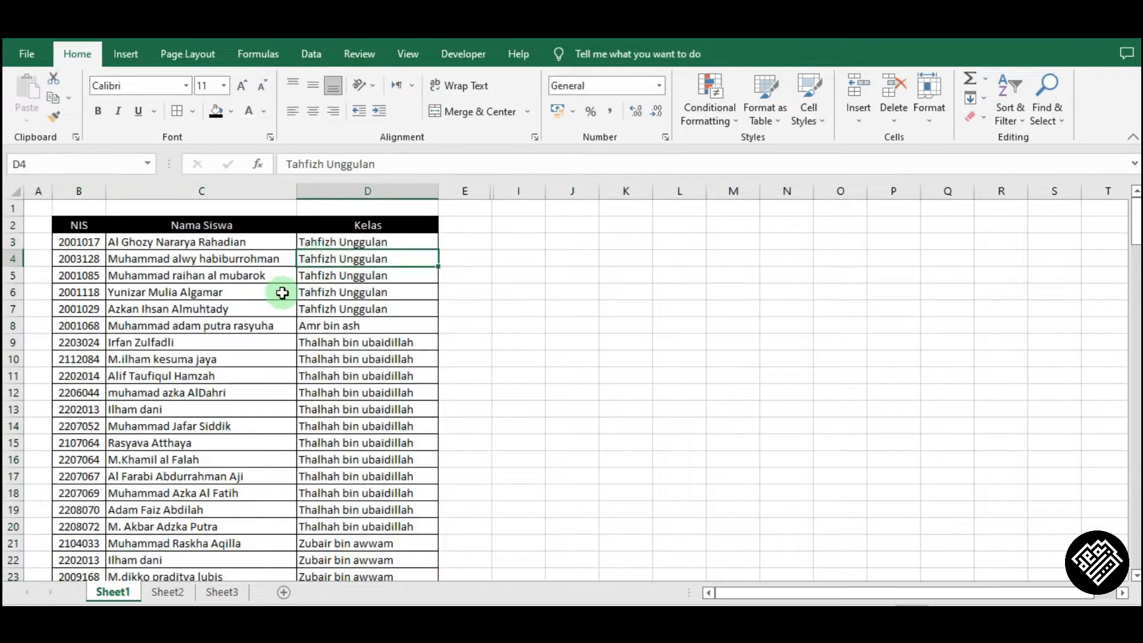
{"action": "left_click", "coordinate": [221, 242]}
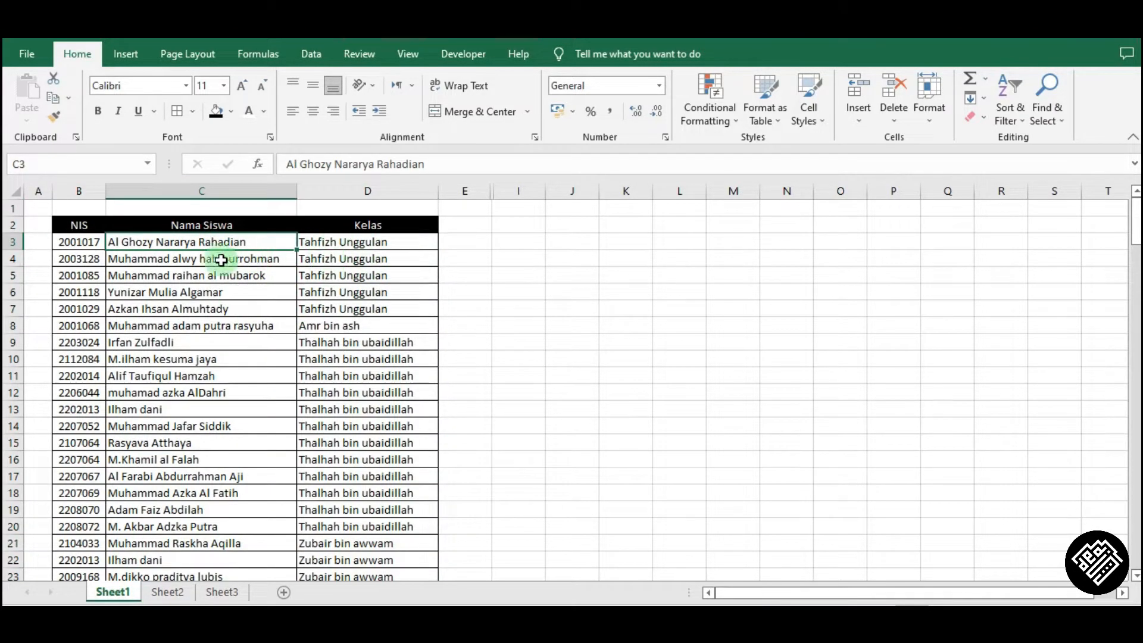
{"action": "left_click", "coordinate": [190, 275]}
{"action": "left_click", "coordinate": [179, 288]}
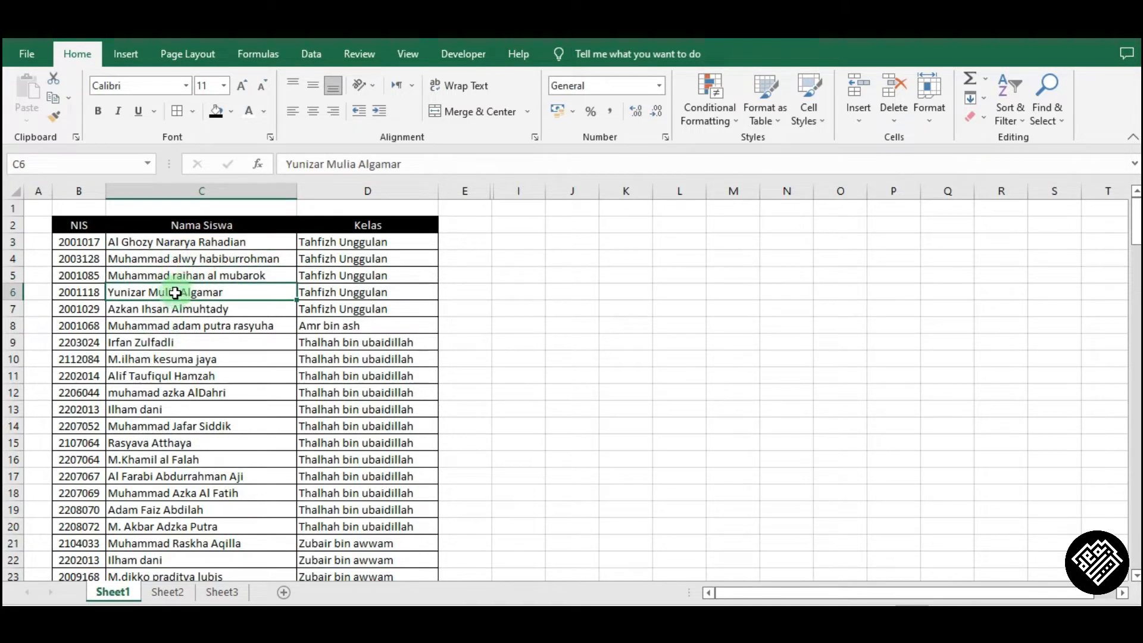
{"action": "double_click", "coordinate": [164, 291]}
{"action": "left_click_drag", "start_coordinate": [148, 291], "coordinate": [234, 303]}
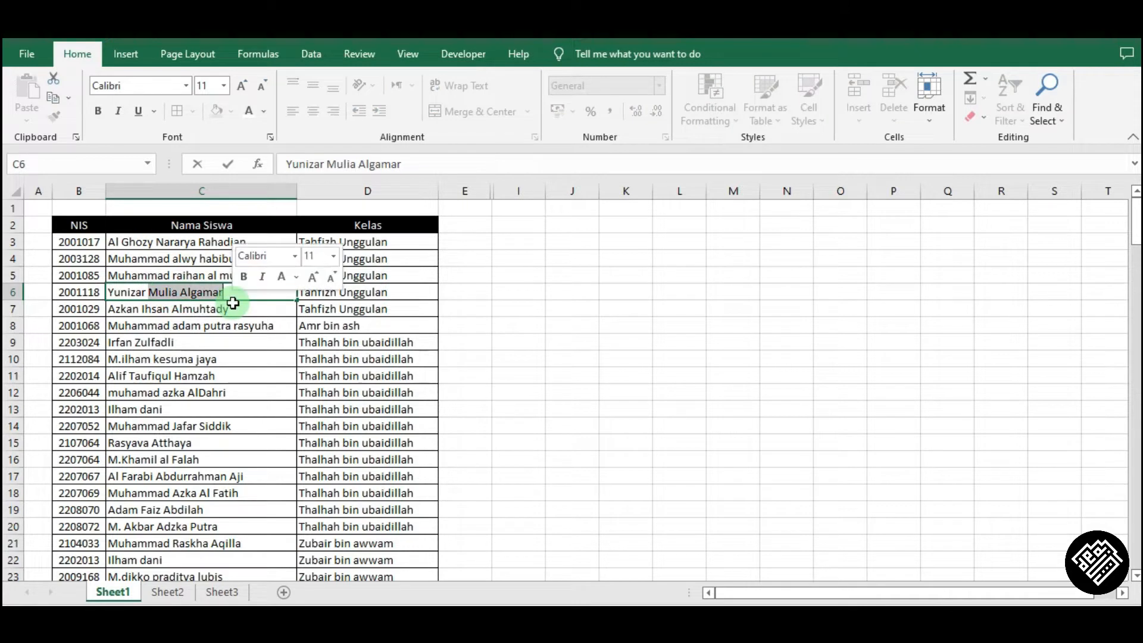
{"action": "key", "text": "BackSpace"}
{"action": "left_click", "coordinate": [233, 303]}
{"action": "left_click", "coordinate": [232, 298]}
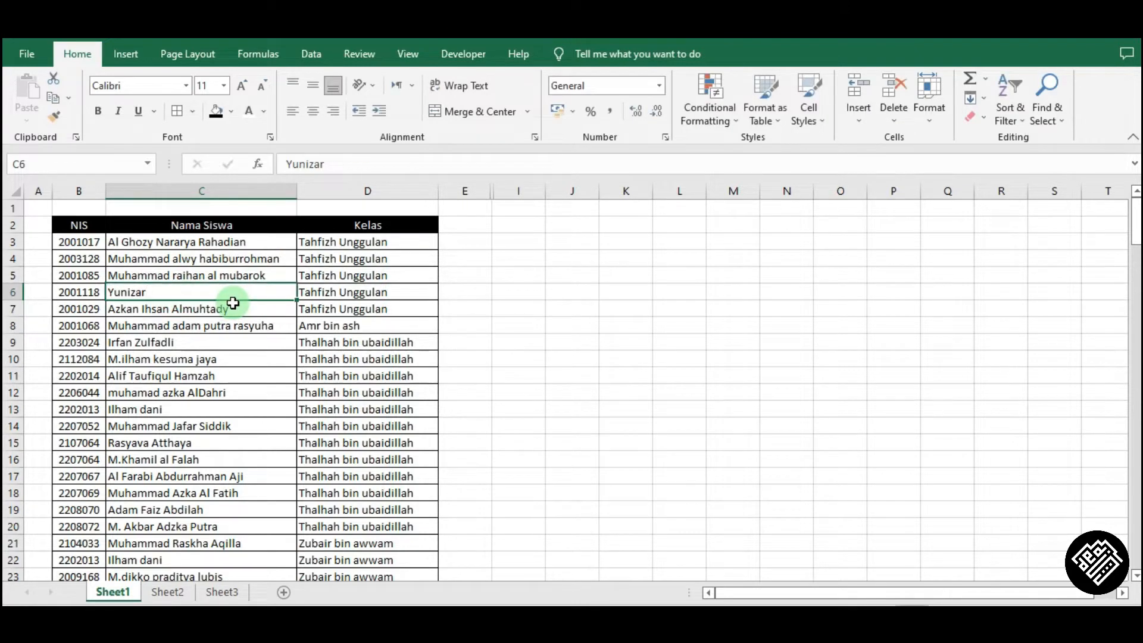
Switch to Sheet2 and enter Yunizar as the student name in C3.
{"action": "left_click", "coordinate": [166, 592]}
{"action": "left_click", "coordinate": [156, 240]}
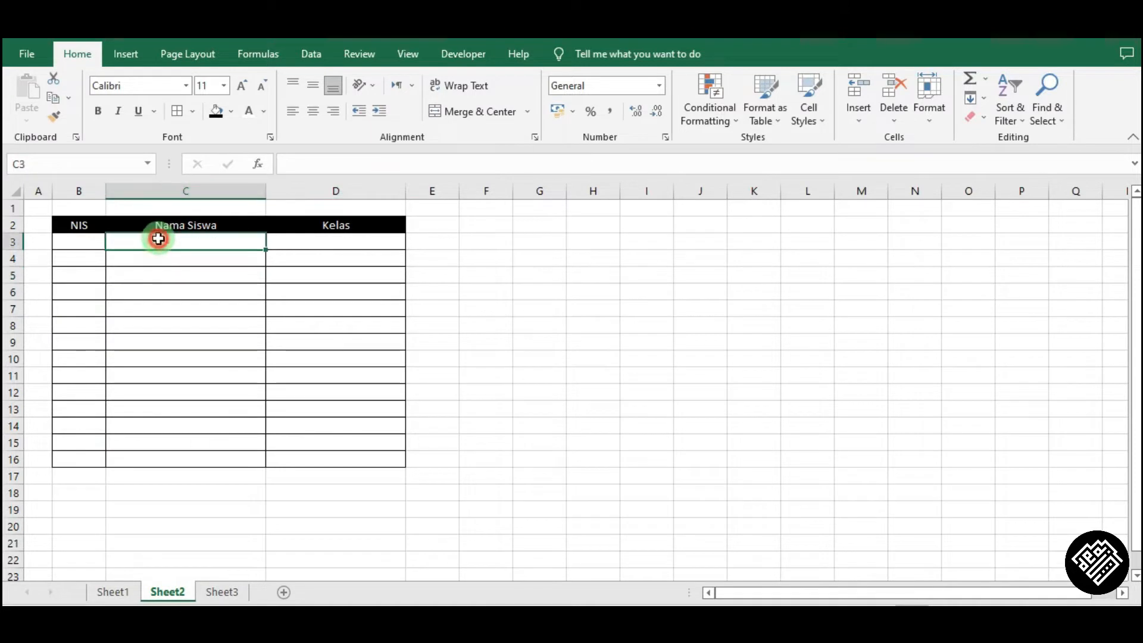
{"action": "type", "text": "Yunizar"}
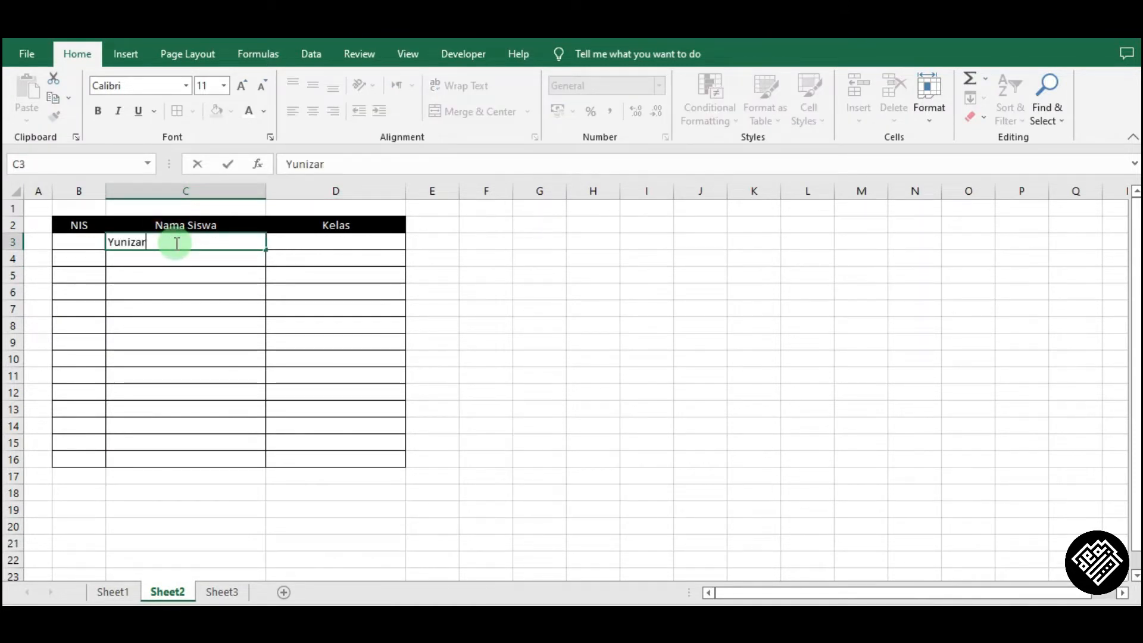
{"action": "key", "text": "Tab"}
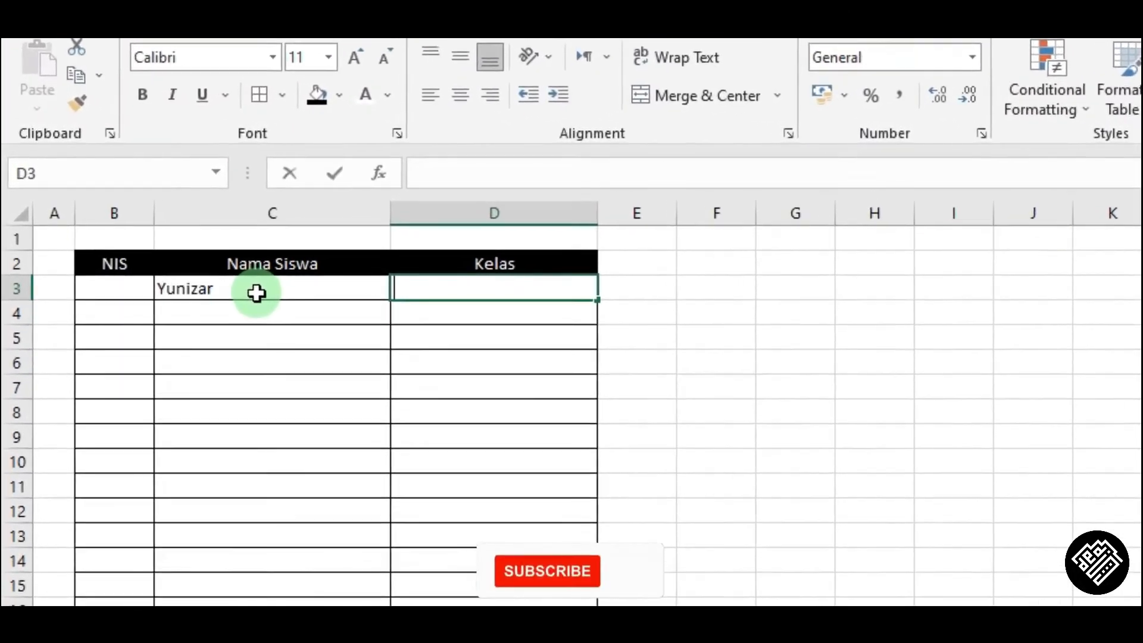
Start a MATCH formula in D3 using C3 as the lookup value.
{"action": "type", "text": "=mat"}
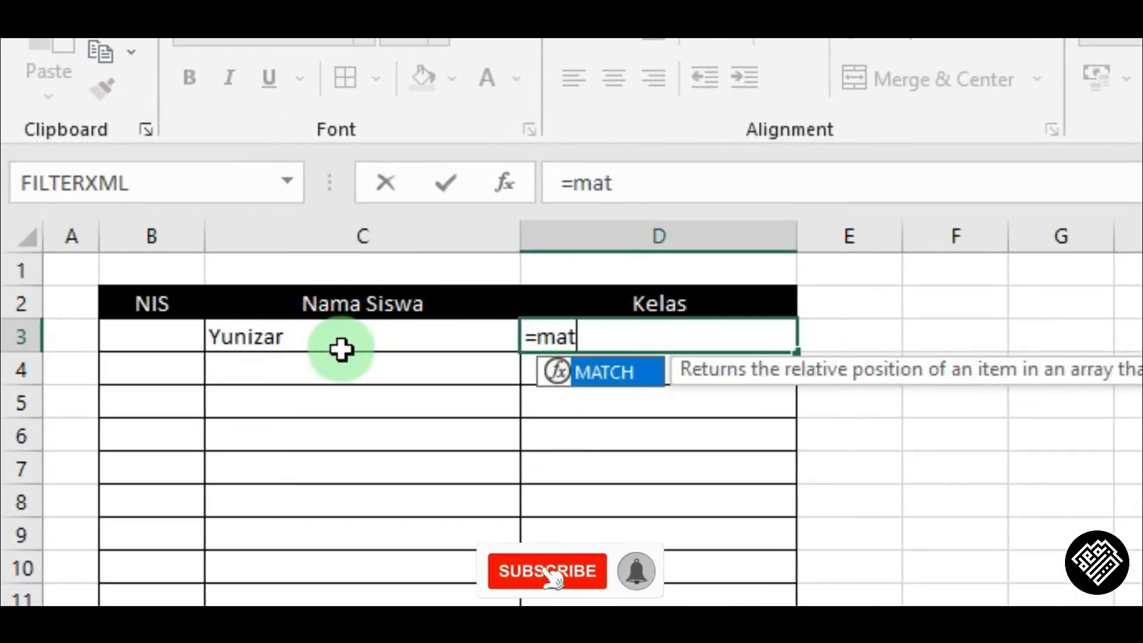
{"action": "key", "text": "Tab"}
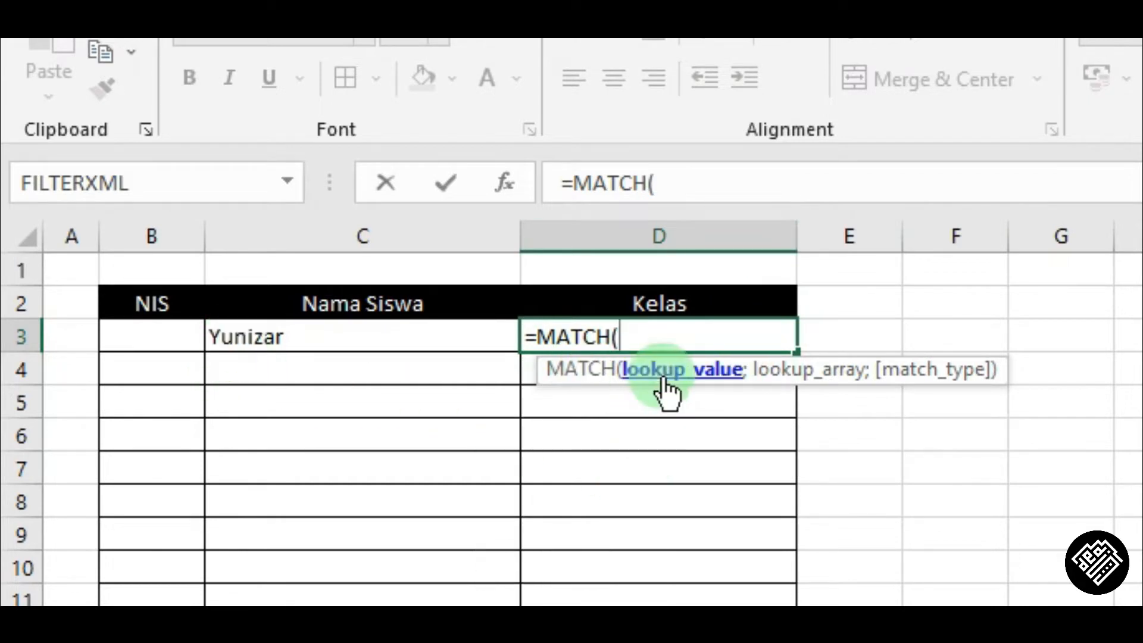
{"action": "left_click", "coordinate": [287, 341]}
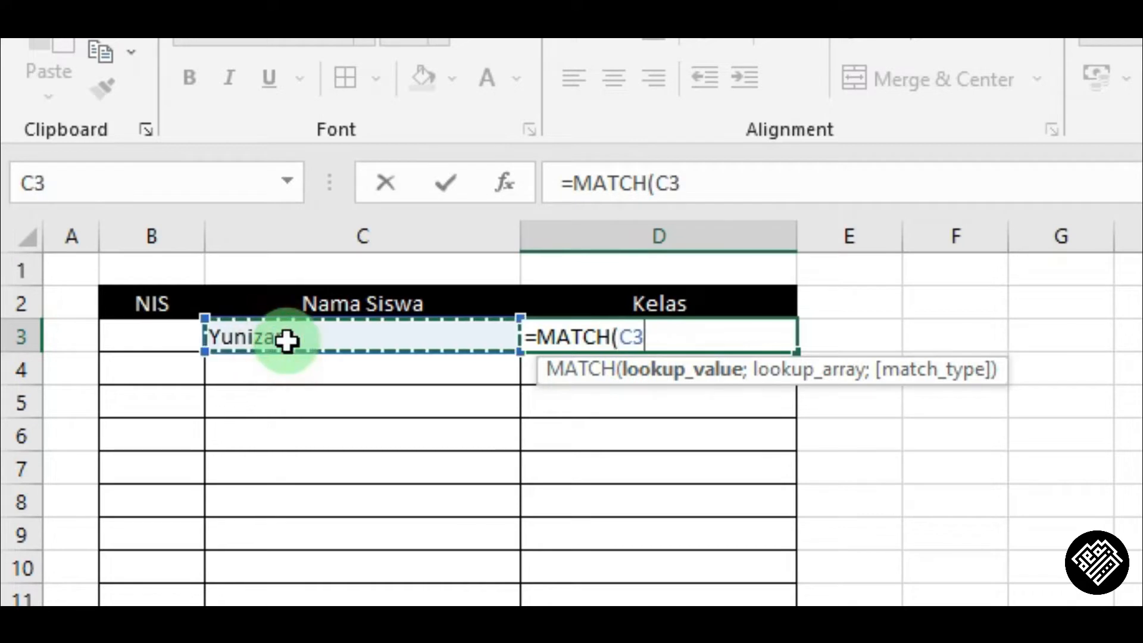
{"action": "type", "text": ";"}
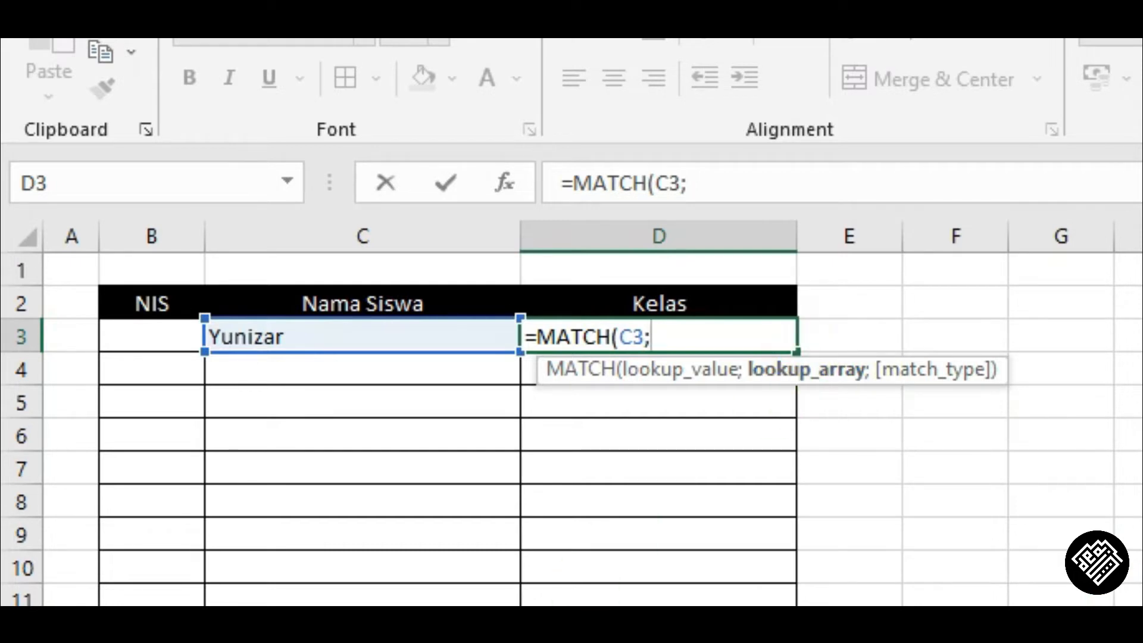
Complete the formula as =MATCH(C3;Sheet1!C:C;0), using Sheet1 column C as lookup array and exact match.
{"action": "key", "text": "ctrl+Page_Up"}
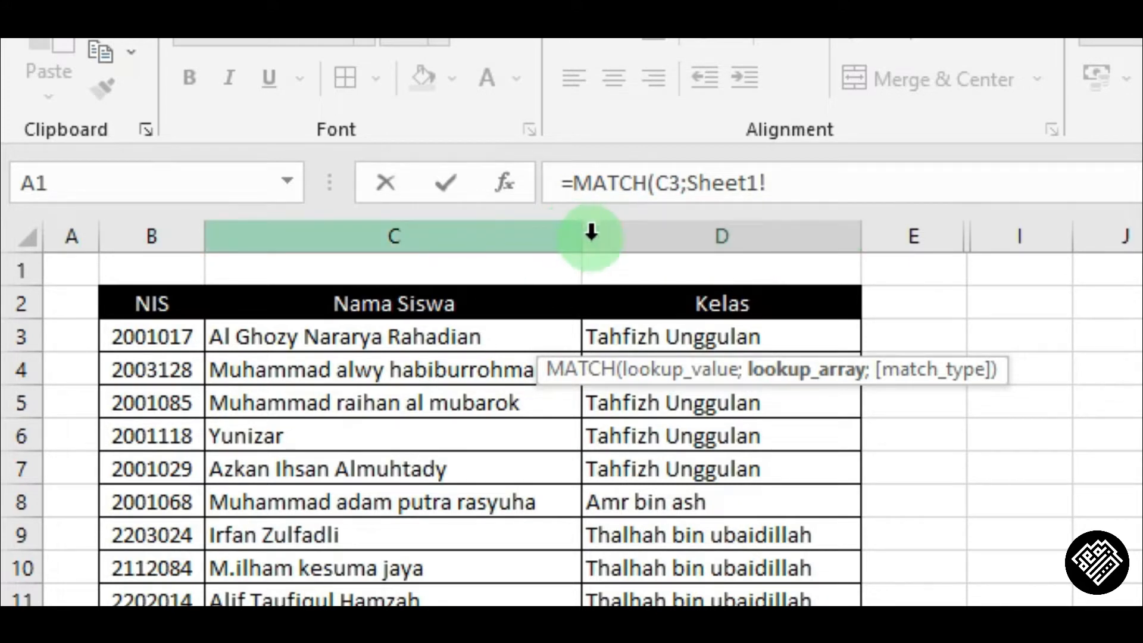
{"action": "left_click", "coordinate": [642, 226]}
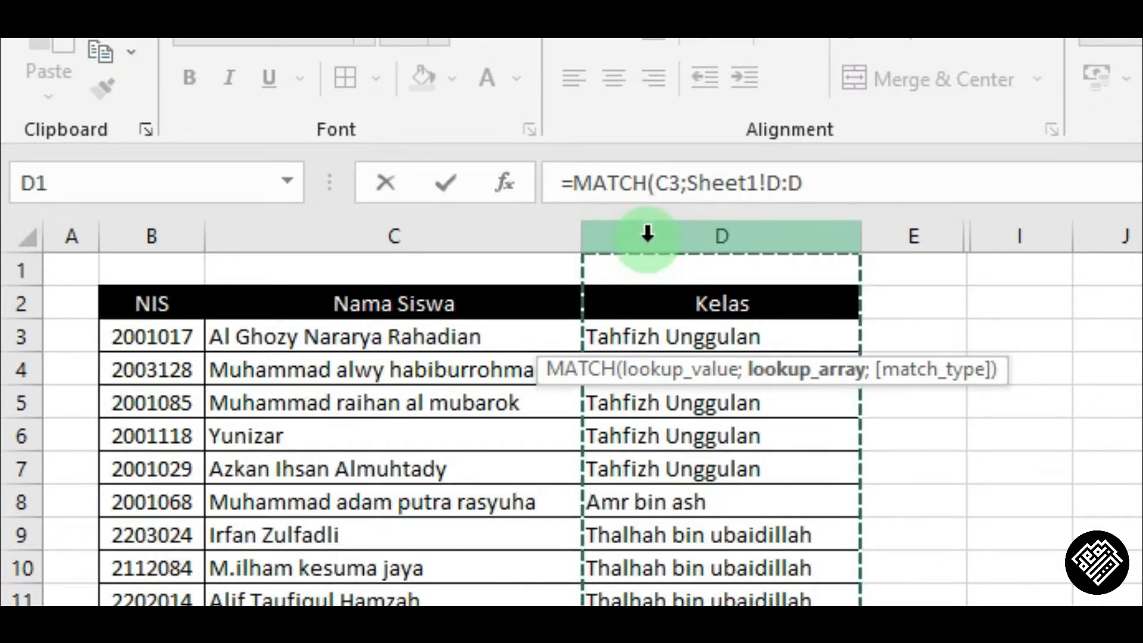
{"action": "left_click", "coordinate": [519, 239]}
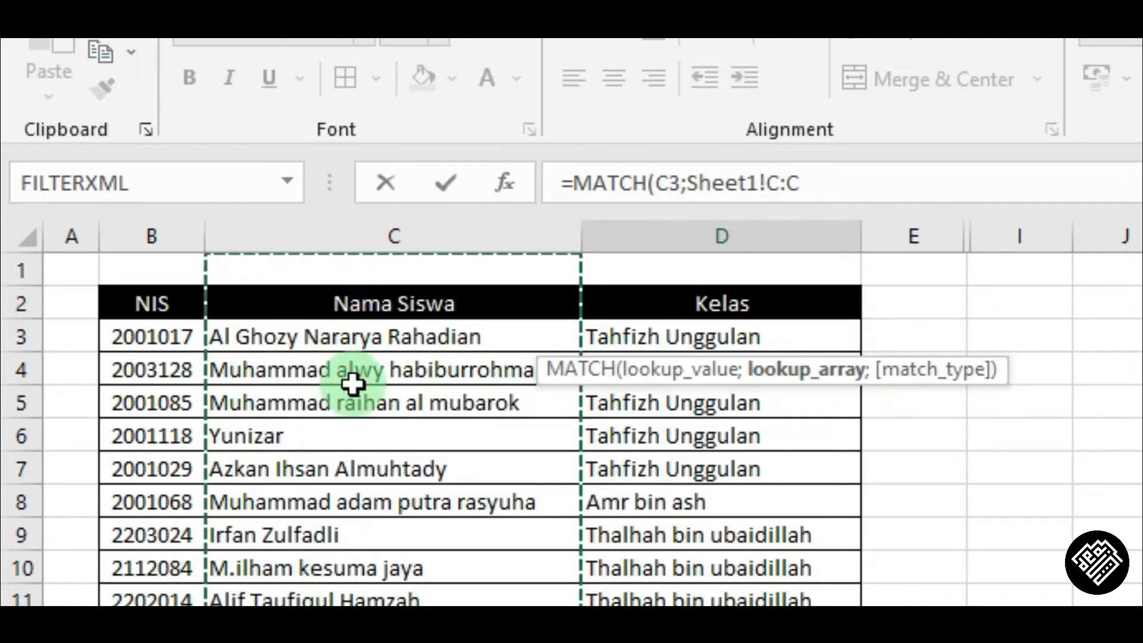
{"action": "left_click", "coordinate": [838, 183]}
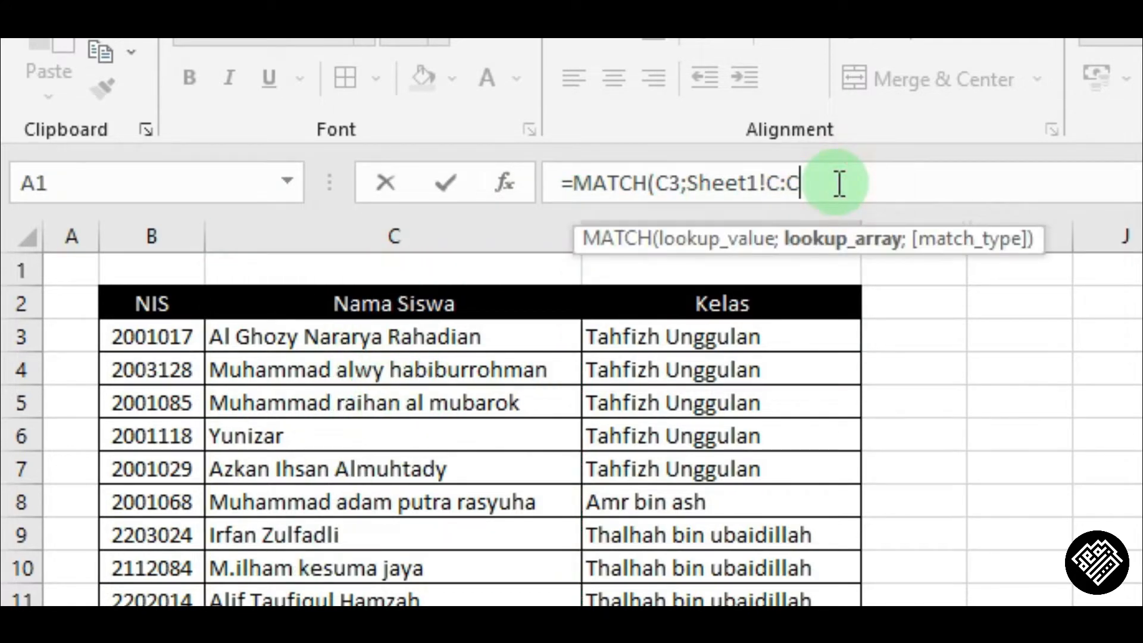
{"action": "type", "text": ";"}
{"action": "key", "text": "Down"}
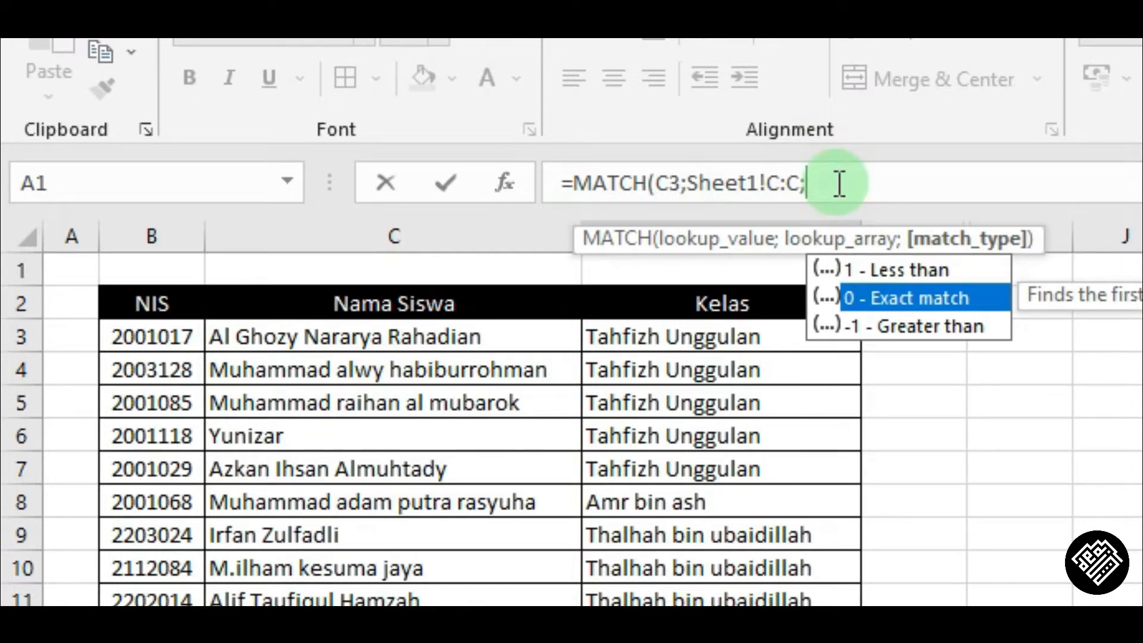
{"action": "key", "text": "Tab"}
{"action": "type", "text": ")"}
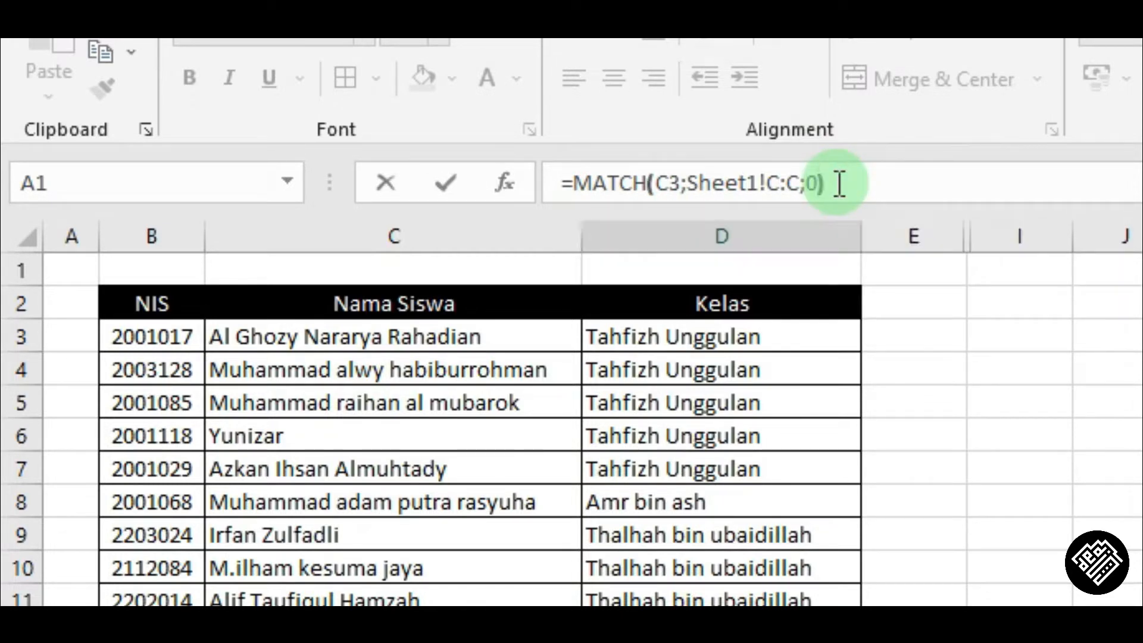
{"action": "key", "text": "Return"}
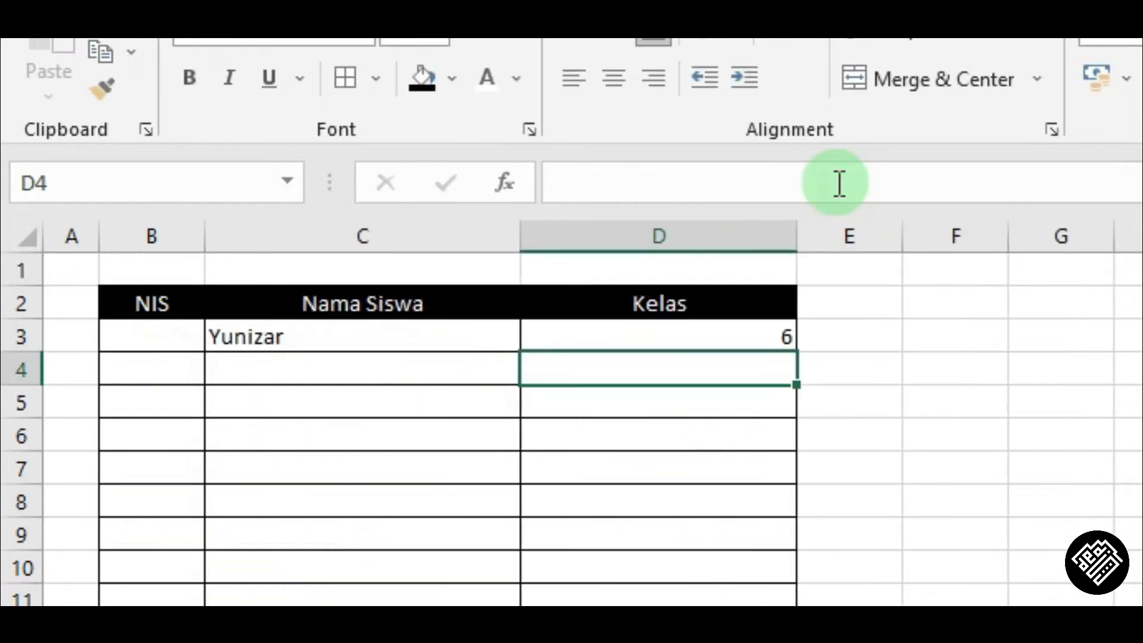
Compare the MATCH result in D3 with the student's row position on Sheet1.
{"action": "key", "text": "Up"}
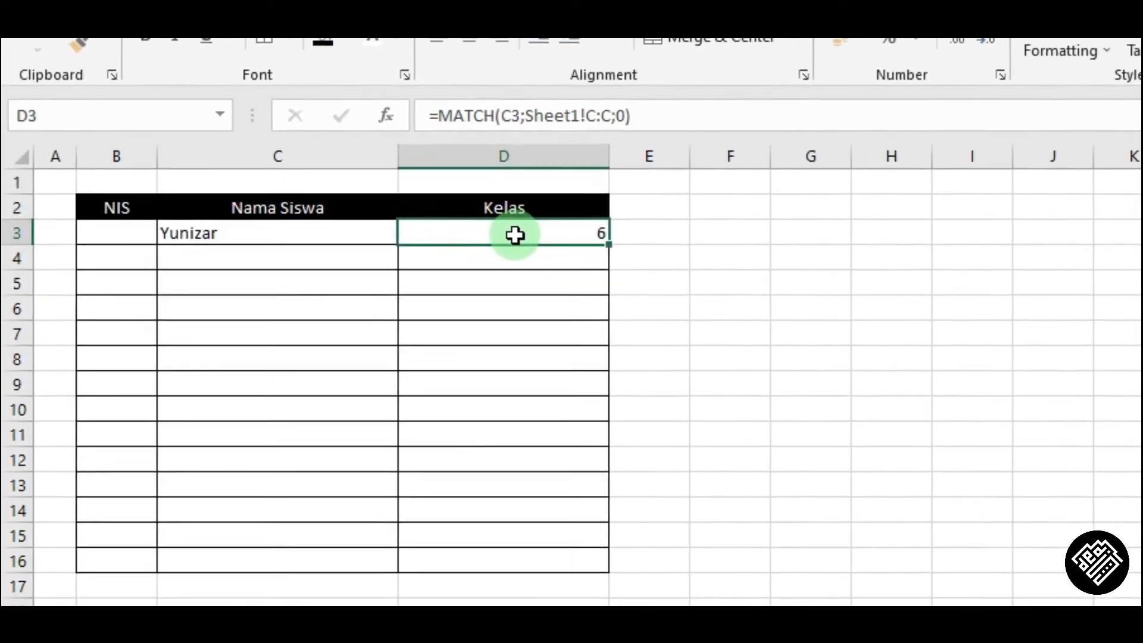
{"action": "left_click", "coordinate": [142, 602]}
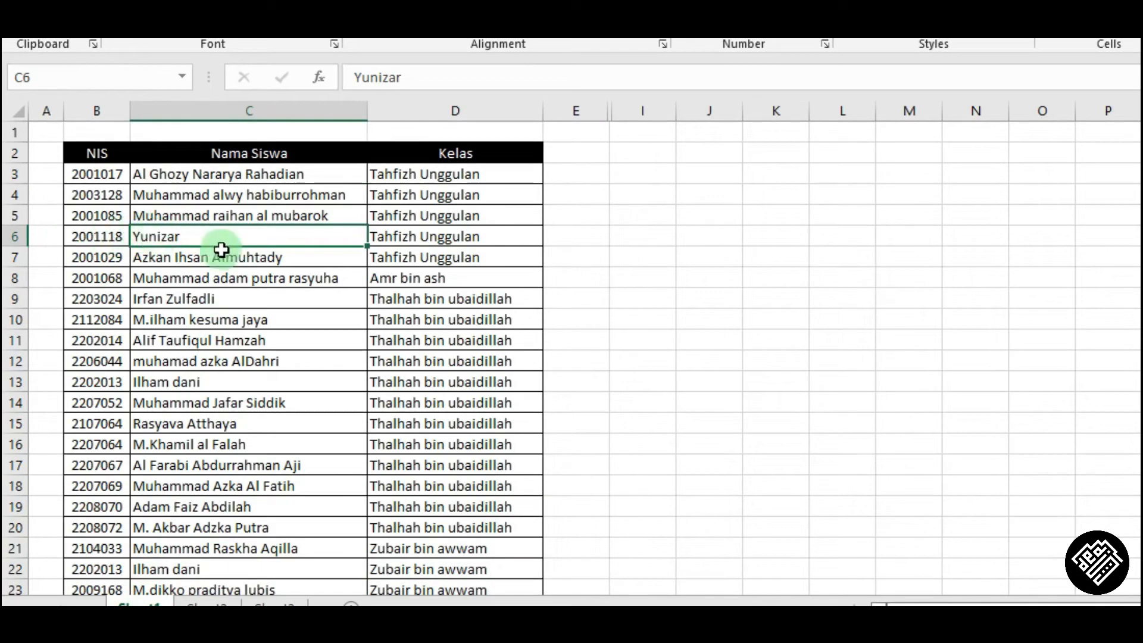
{"action": "left_click", "coordinate": [13, 236]}
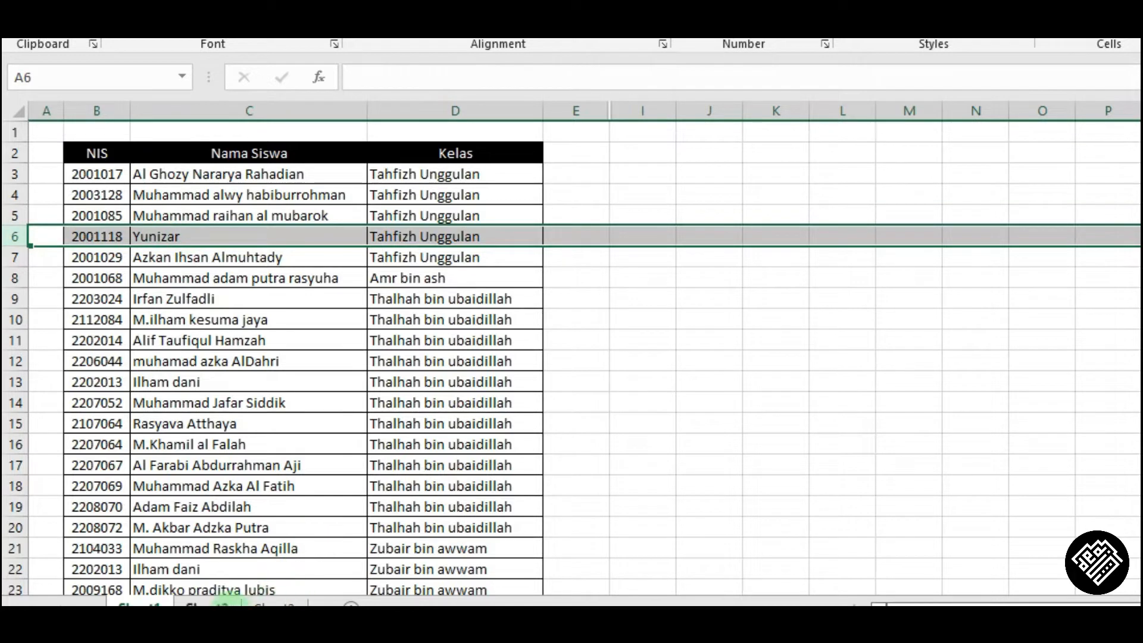
{"action": "left_click", "coordinate": [220, 603]}
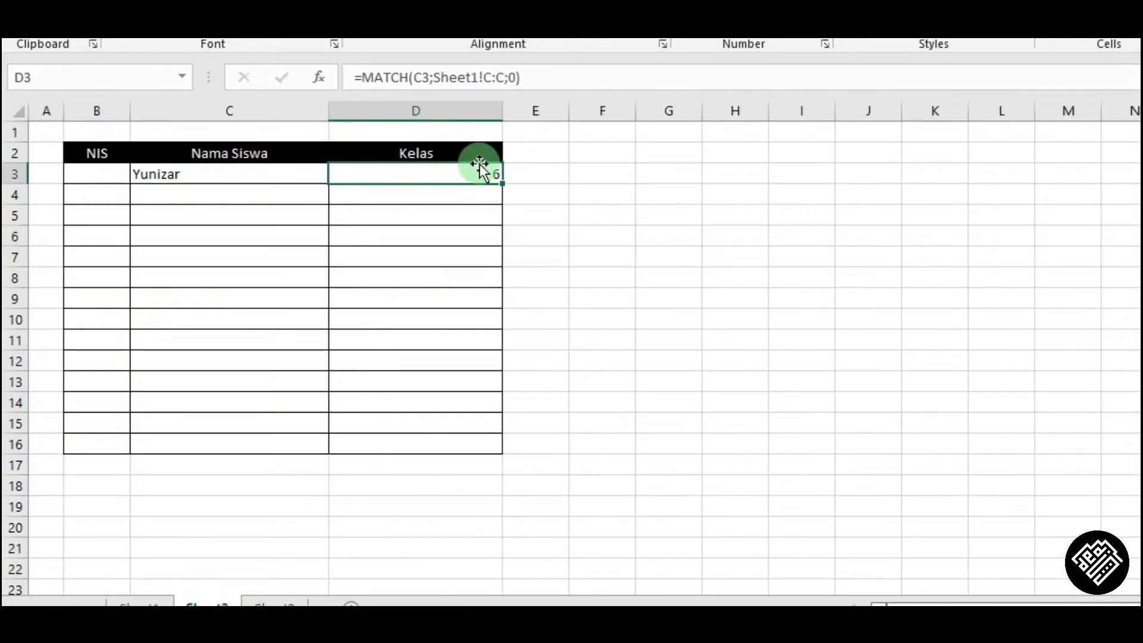
{"action": "left_click", "coordinate": [297, 174]}
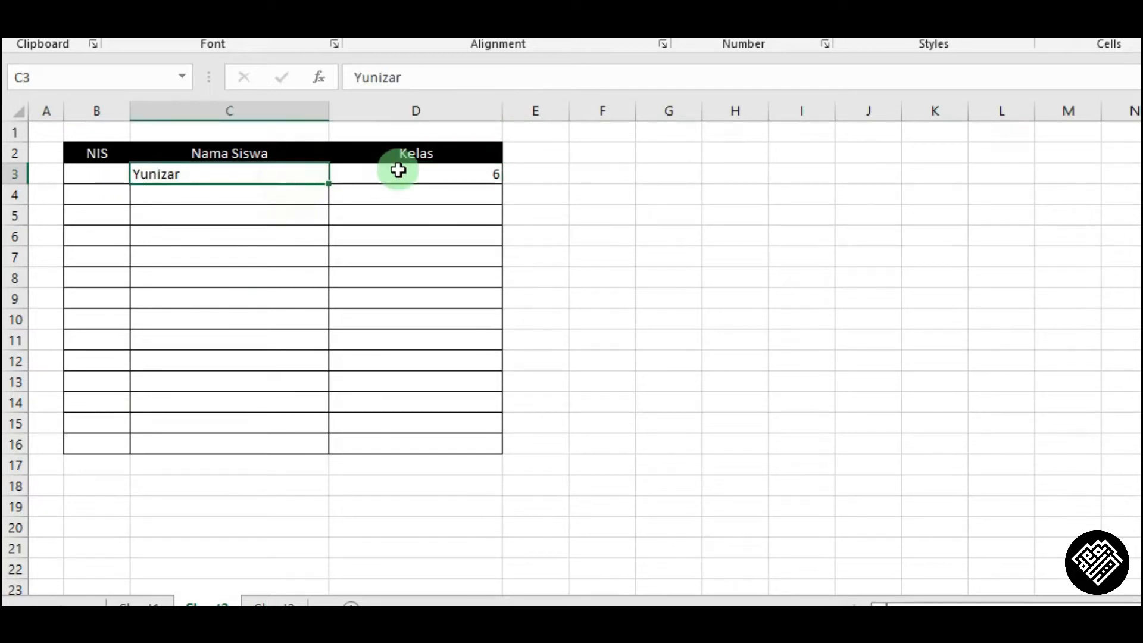
{"action": "left_click", "coordinate": [429, 168]}
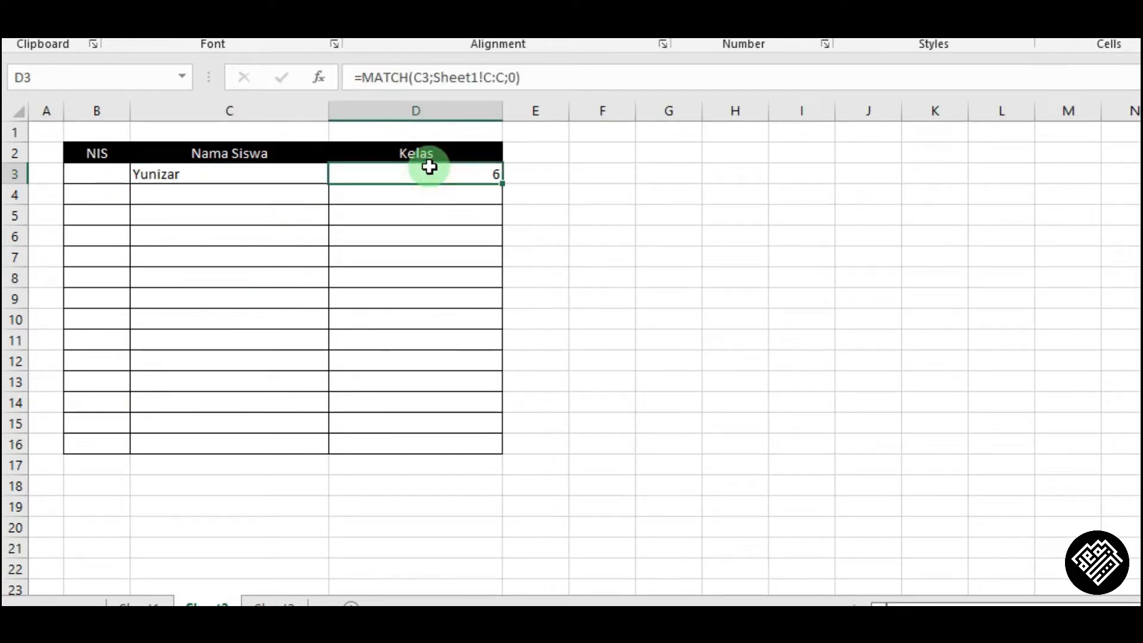
{"action": "left_click", "coordinate": [253, 173]}
{"action": "left_click", "coordinate": [418, 176]}
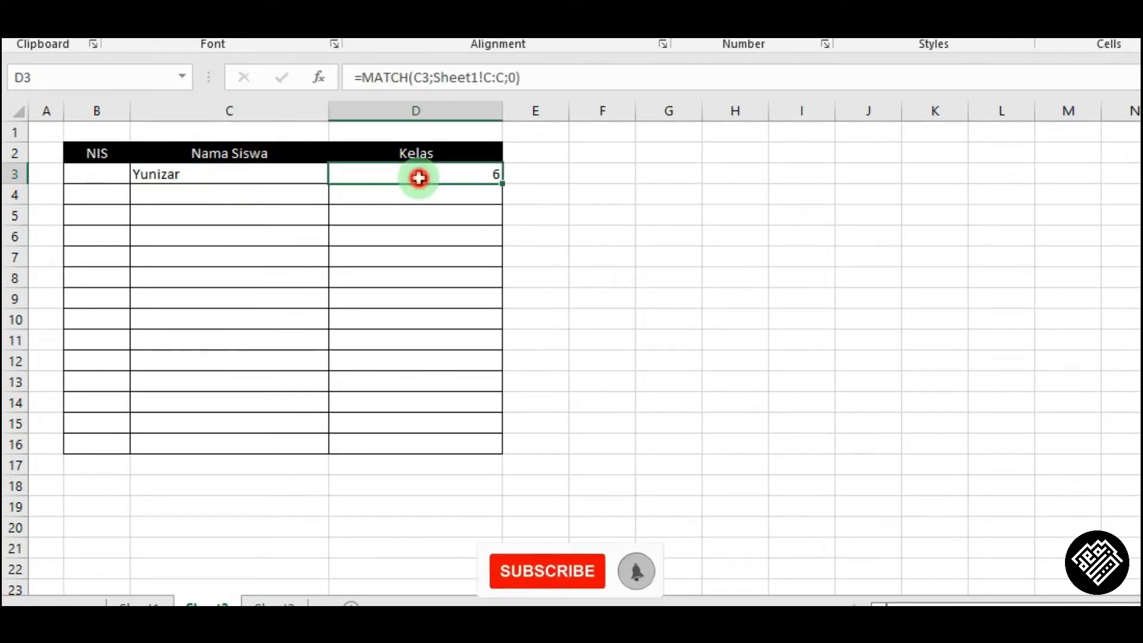
{"action": "left_click", "coordinate": [245, 168]}
{"action": "left_click", "coordinate": [424, 180]}
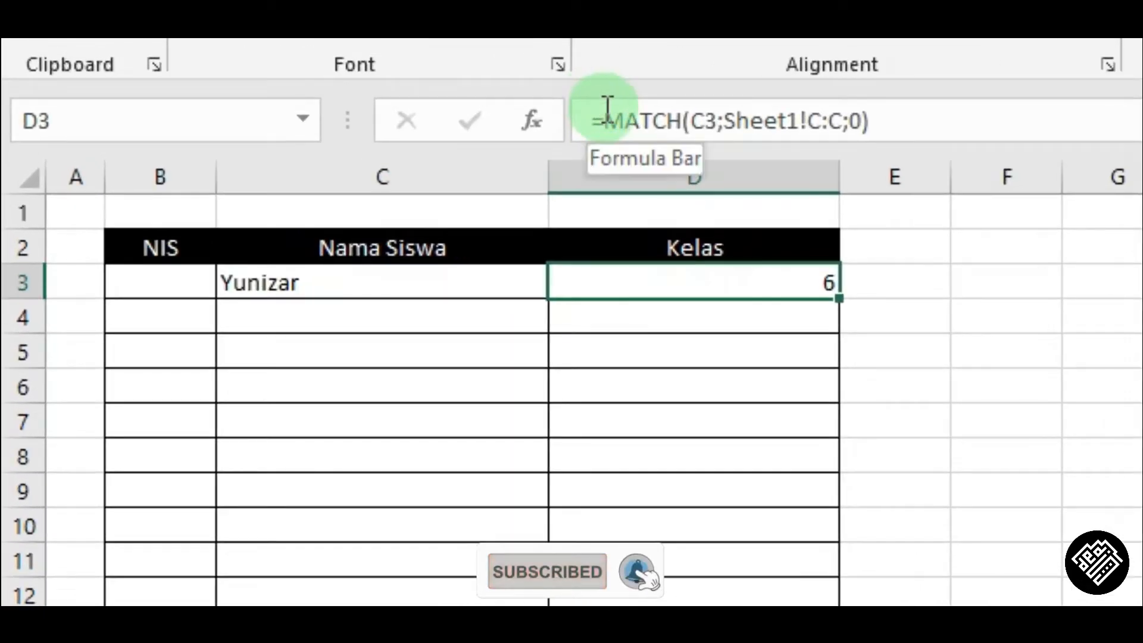
Cut the MATCH formula out of D3 and start an INDEX formula in its place.
{"action": "left_click_drag", "start_coordinate": [606, 112], "coordinate": [648, 297]}
{"action": "key", "text": "ctrl+x"}
{"action": "type", "text": "inde"}
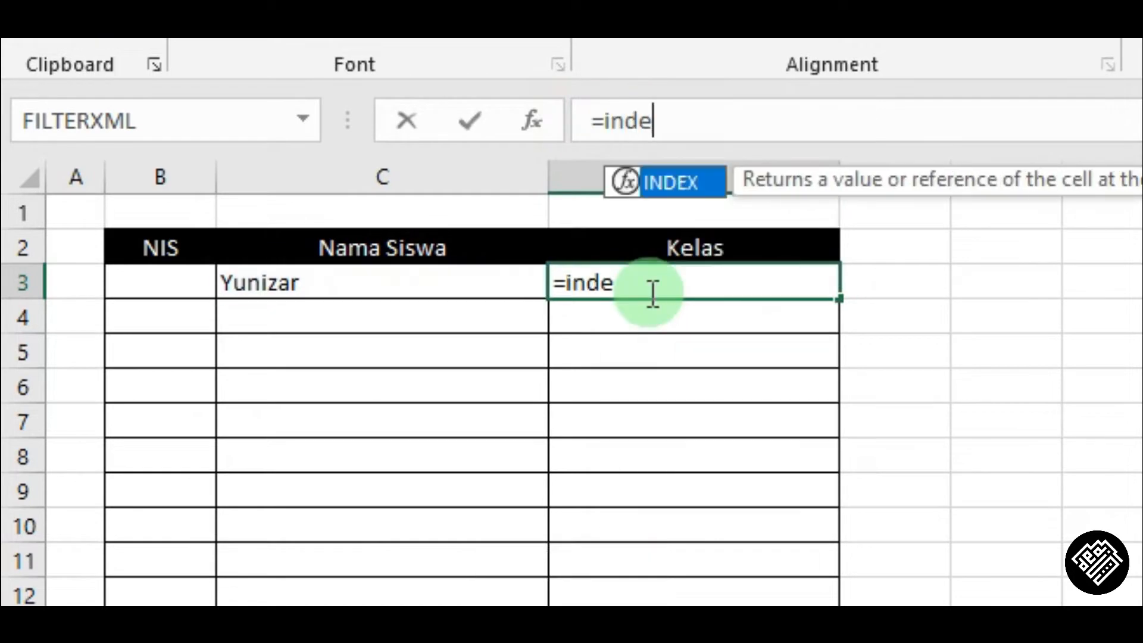
{"action": "key", "text": "Tab"}
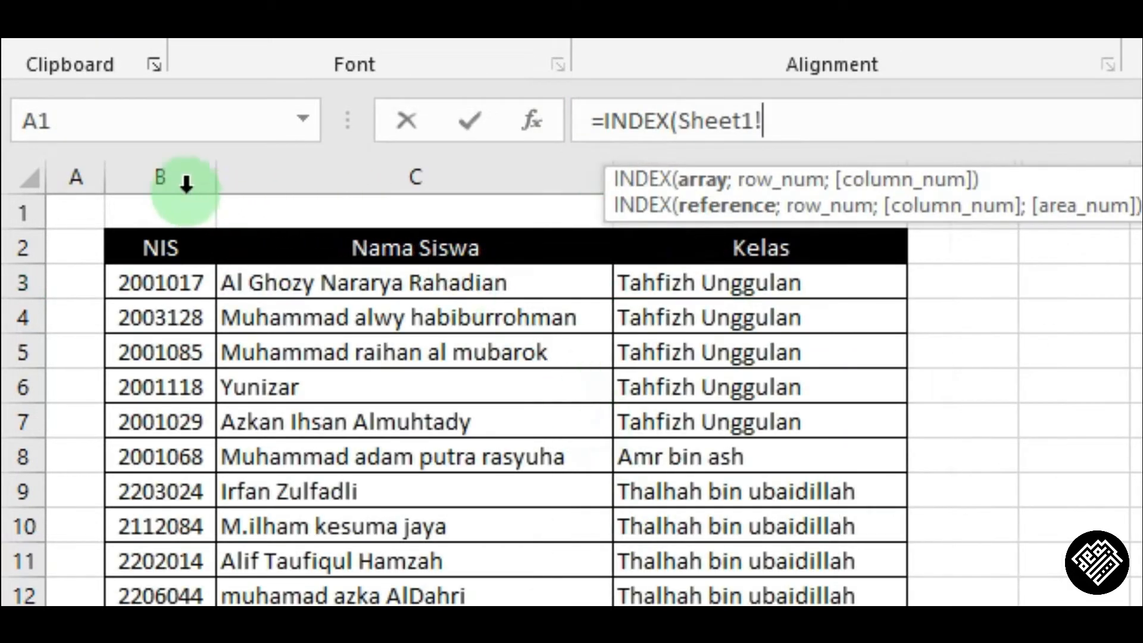
Complete D3 as =INDEX(Sheet1!B:D;6;3), using Sheet1 columns B to D, row 6 and column 3.
{"action": "left_click", "coordinate": [167, 168]}
{"action": "left_click_drag", "start_coordinate": [167, 168], "coordinate": [750, 178]}
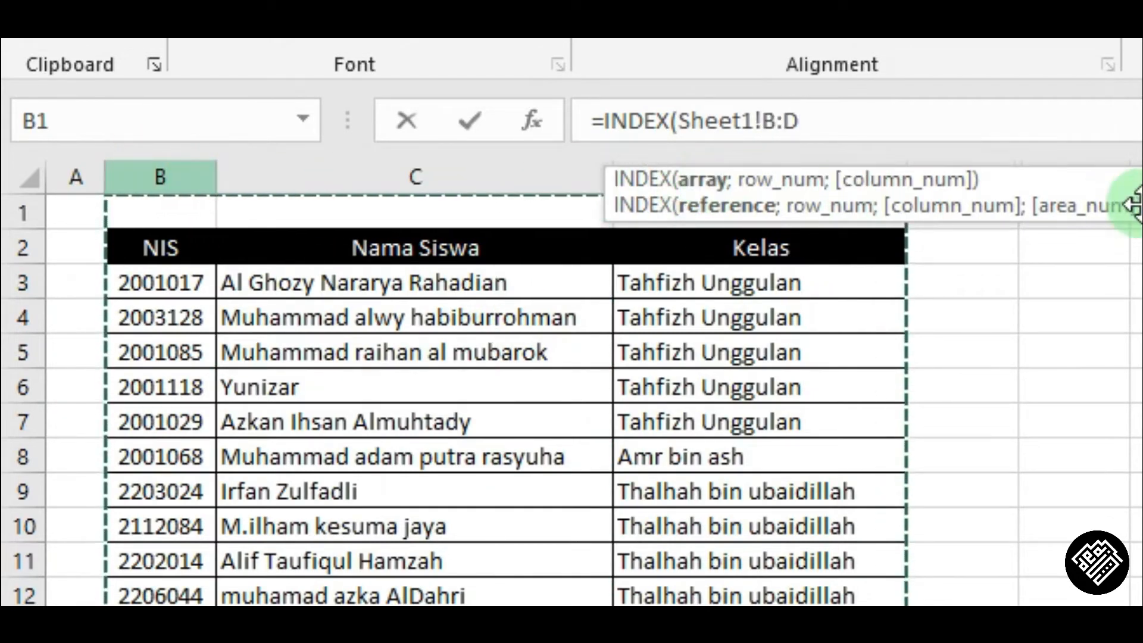
{"action": "left_click_drag", "start_coordinate": [159, 174], "coordinate": [847, 188]}
{"action": "left_click", "coordinate": [867, 113]}
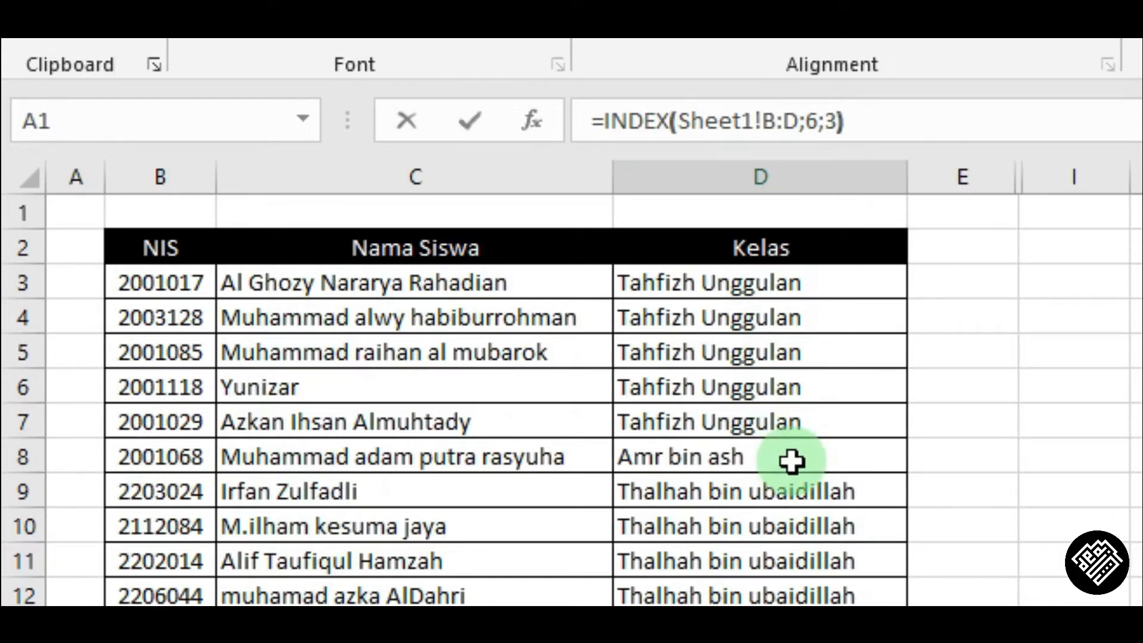
{"action": "key", "text": "Return"}
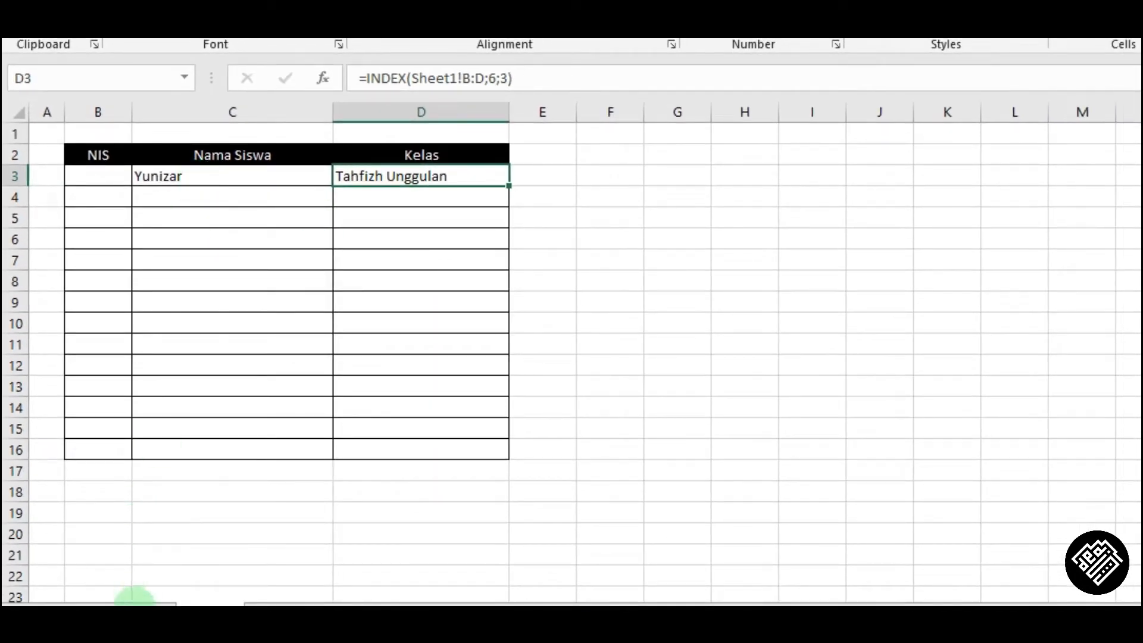
Compare Yunizar's row and class on Sheet1 with the INDEX result in D3.
{"action": "left_click", "coordinate": [134, 602]}
{"action": "left_click", "coordinate": [230, 238]}
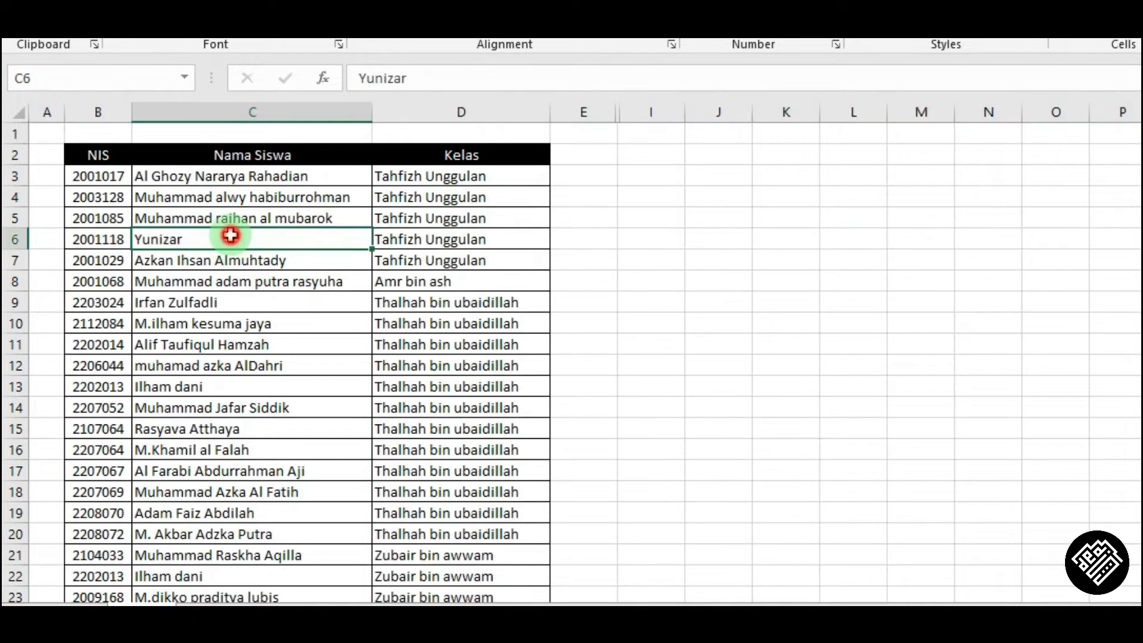
{"action": "left_click", "coordinate": [443, 240]}
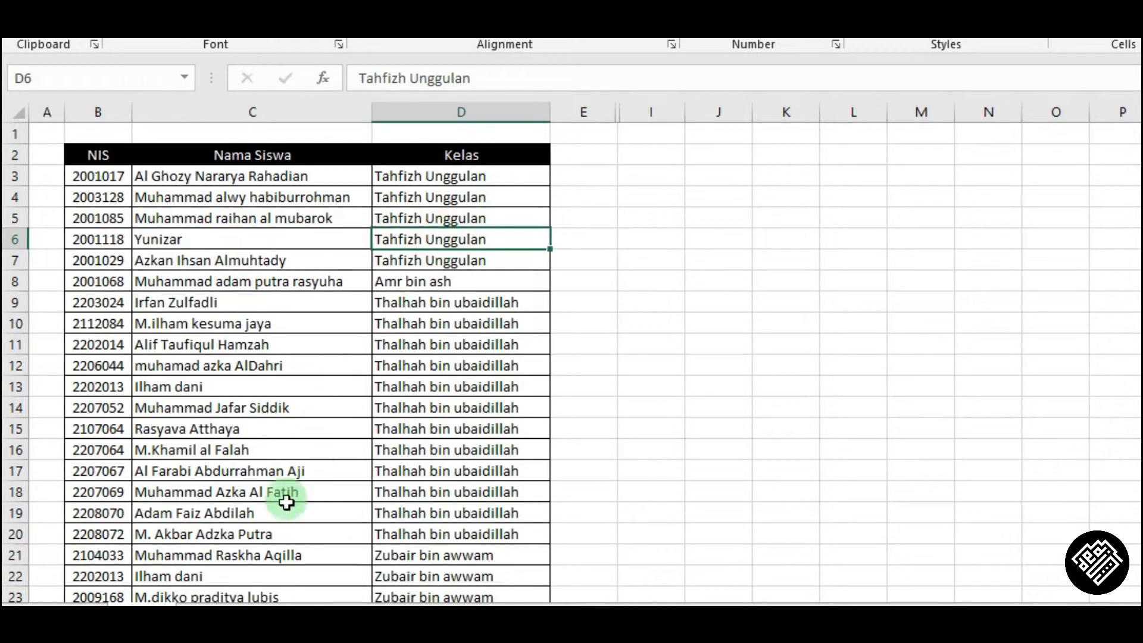
{"action": "left_click", "coordinate": [218, 601]}
{"action": "left_click", "coordinate": [265, 181]}
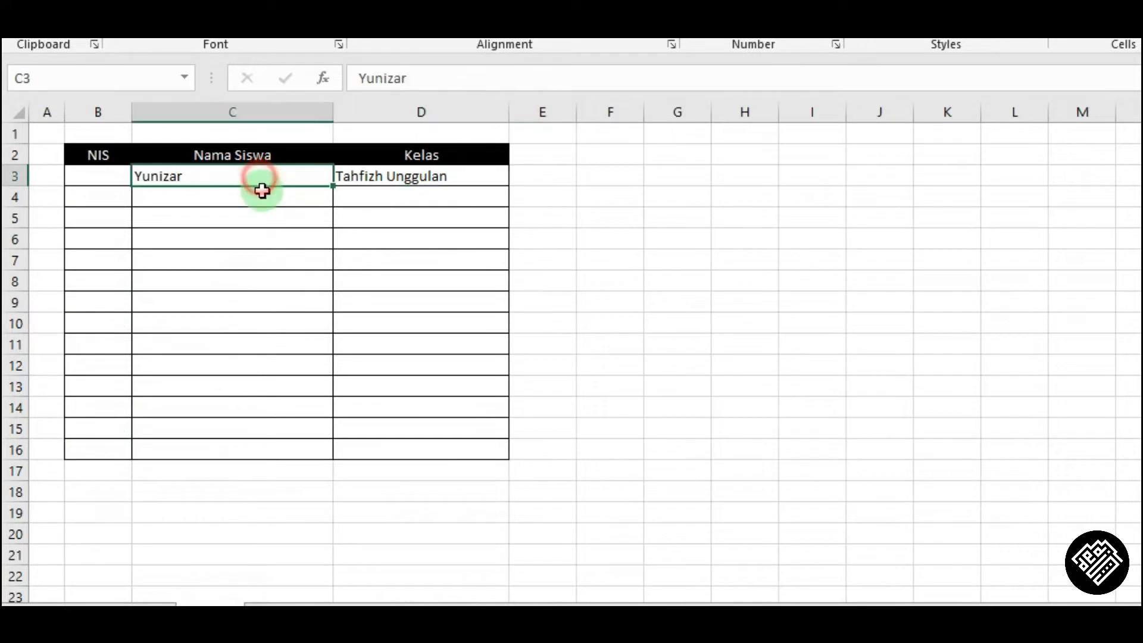
{"action": "left_click", "coordinate": [139, 602]}
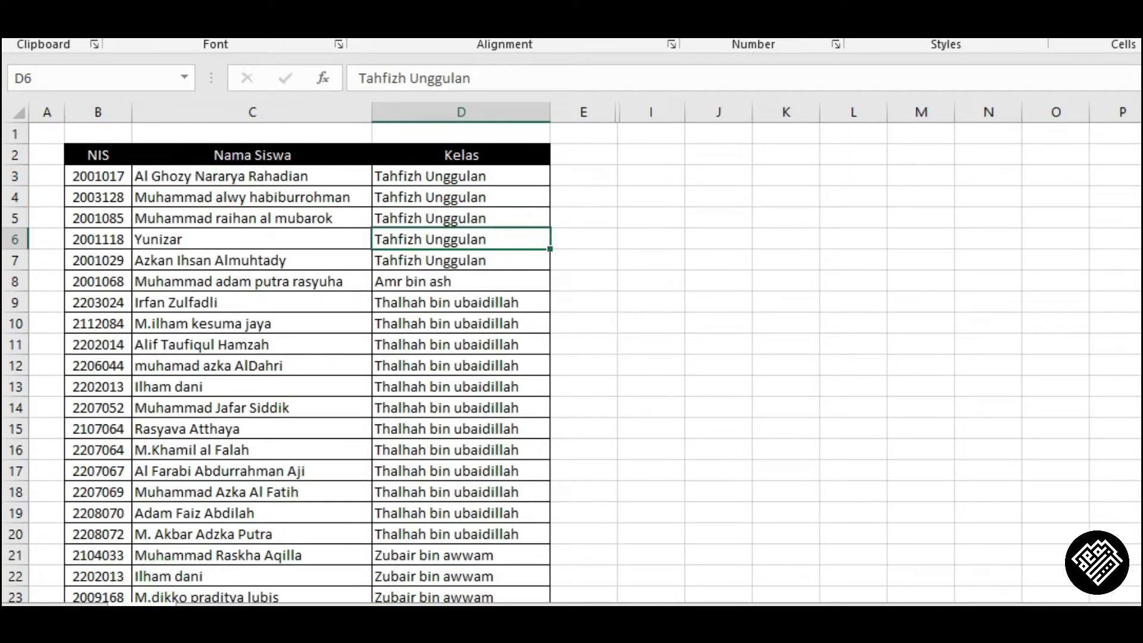
{"action": "left_click", "coordinate": [218, 603]}
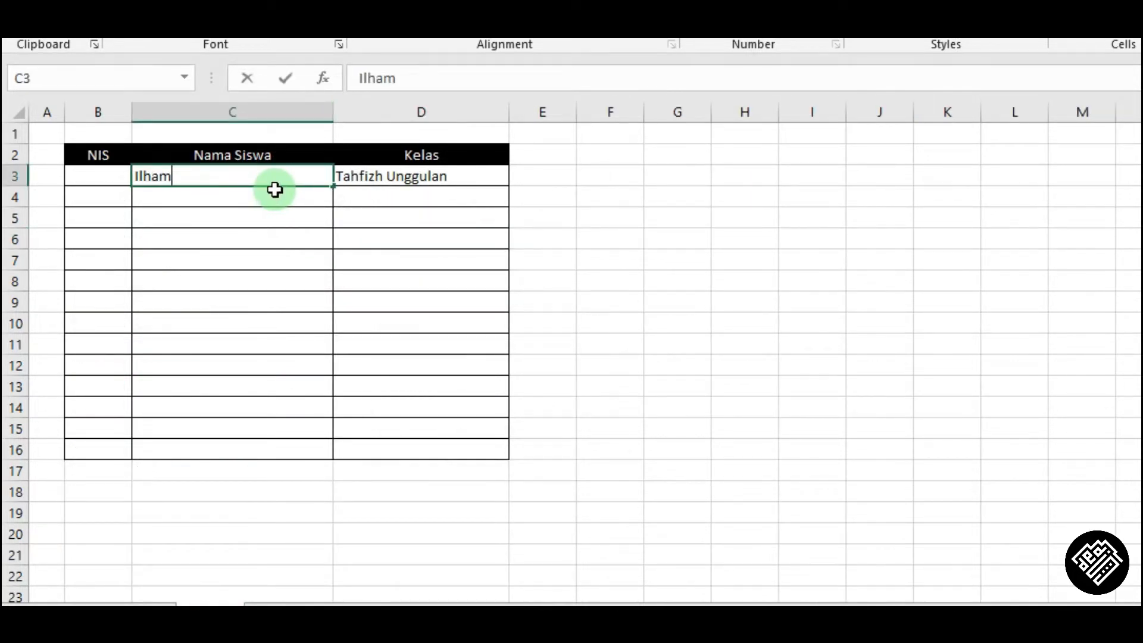
{"action": "left_click", "coordinate": [275, 191]}
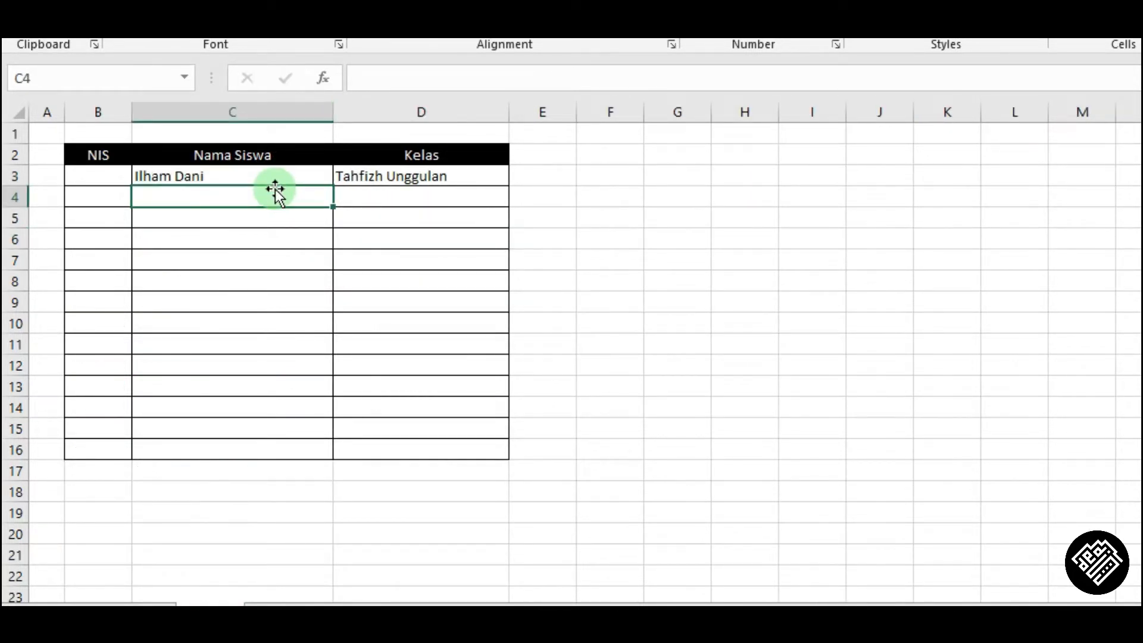
{"action": "left_click", "coordinate": [392, 180]}
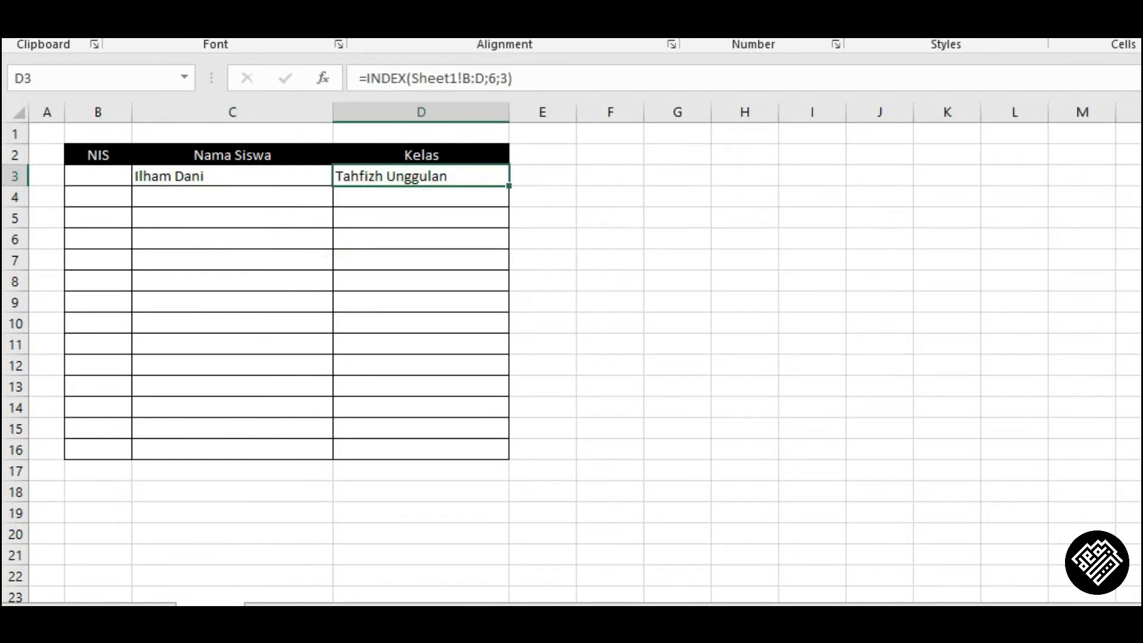
{"action": "left_click", "coordinate": [143, 603]}
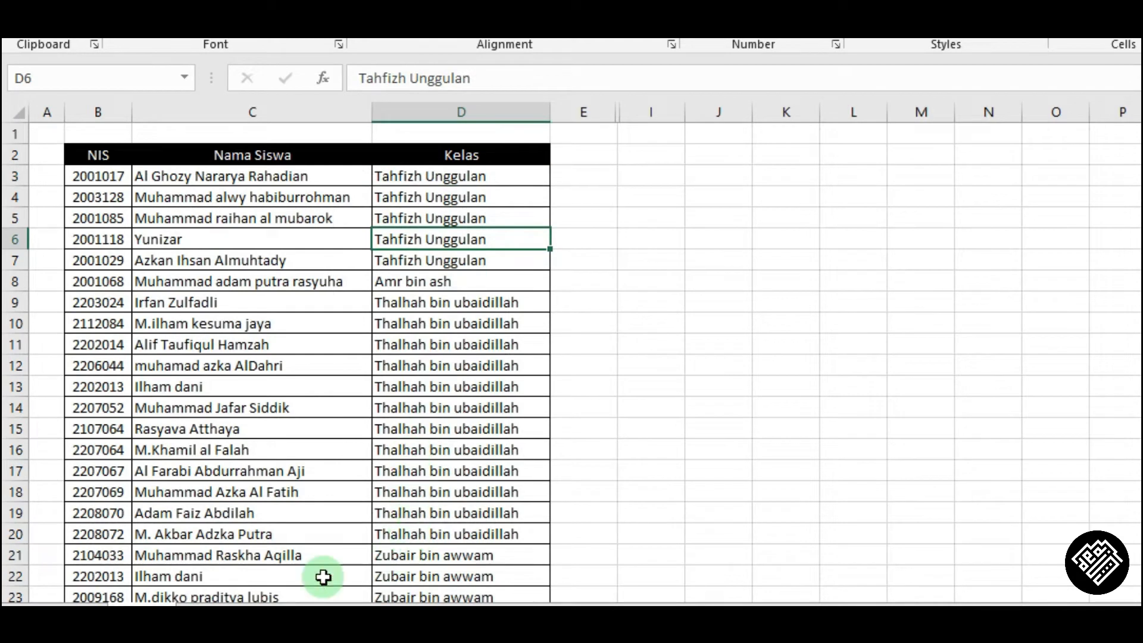
{"action": "left_click", "coordinate": [14, 575]}
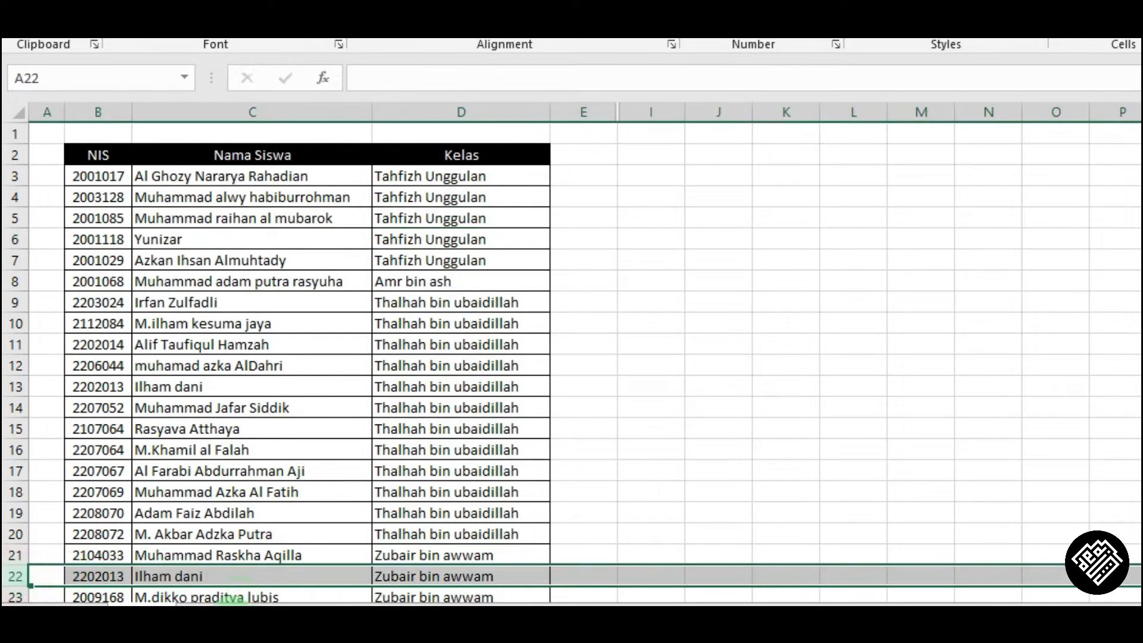
{"action": "left_click", "coordinate": [216, 606]}
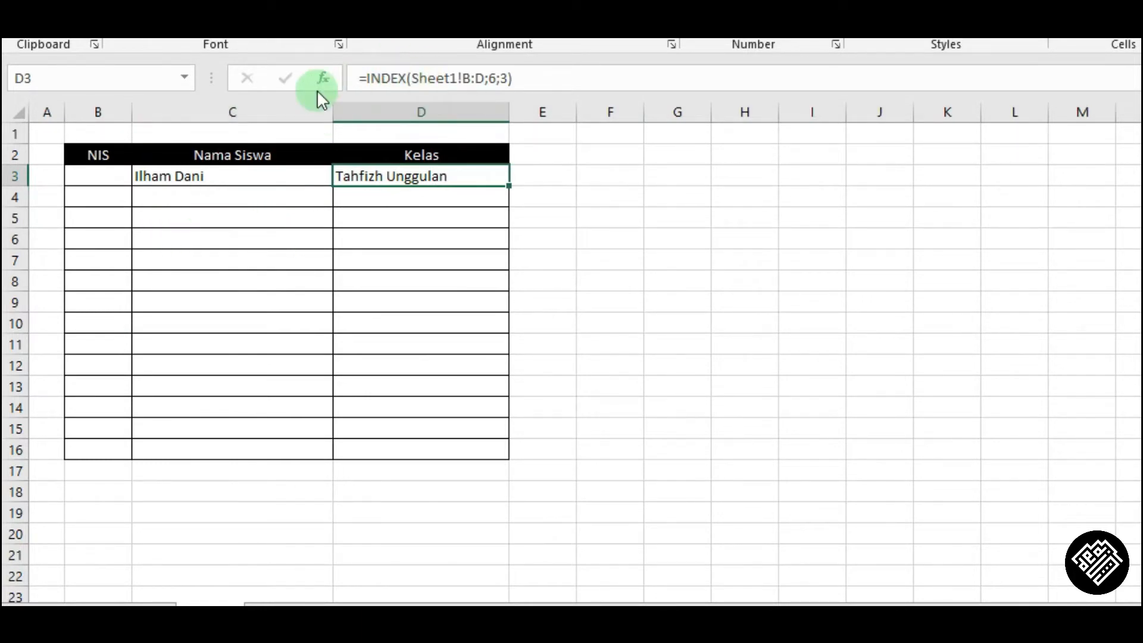
Rewrite D3 as an INDEX over Sheet1!B:D with a nested MATCH supplying the row number.
{"action": "double_click", "coordinate": [370, 184]}
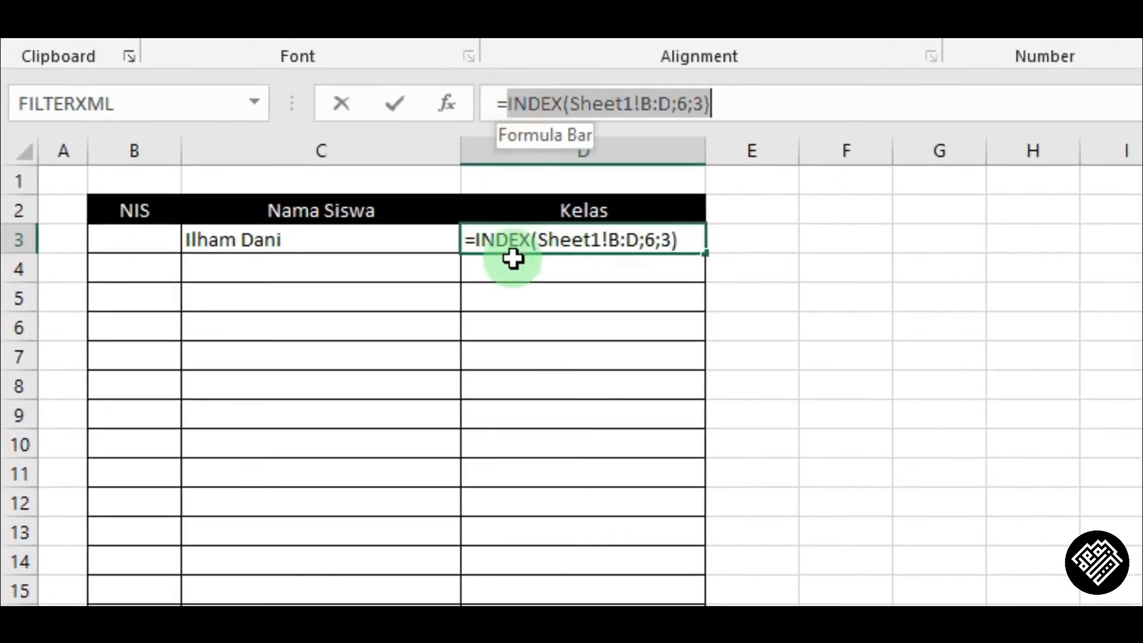
{"action": "type", "text": "index("}
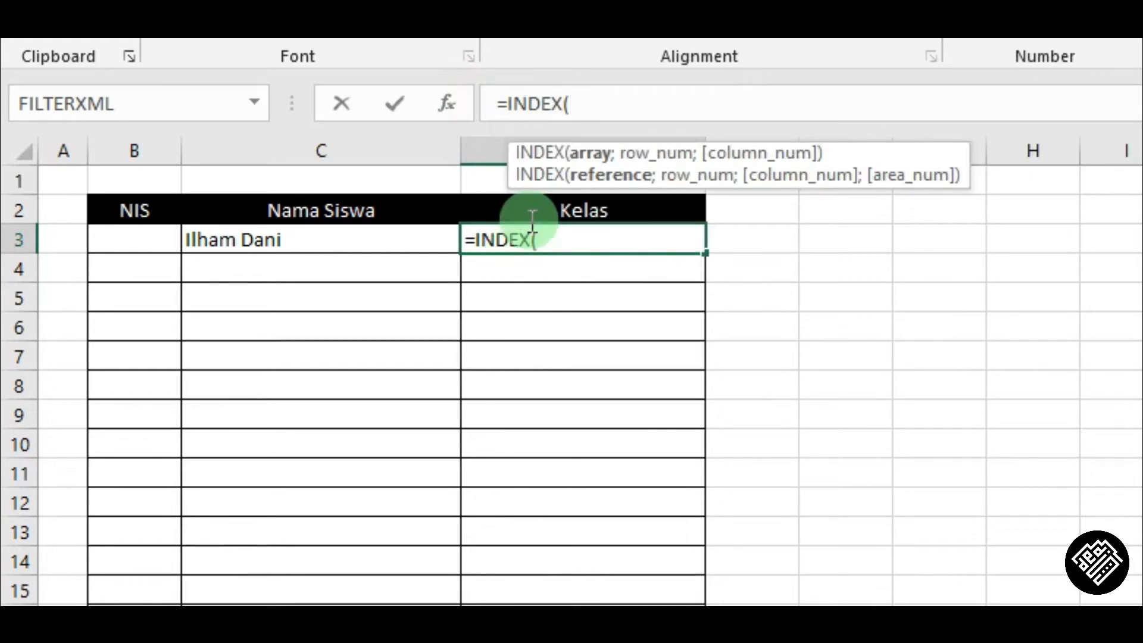
{"action": "left_click", "coordinate": [622, 95]}
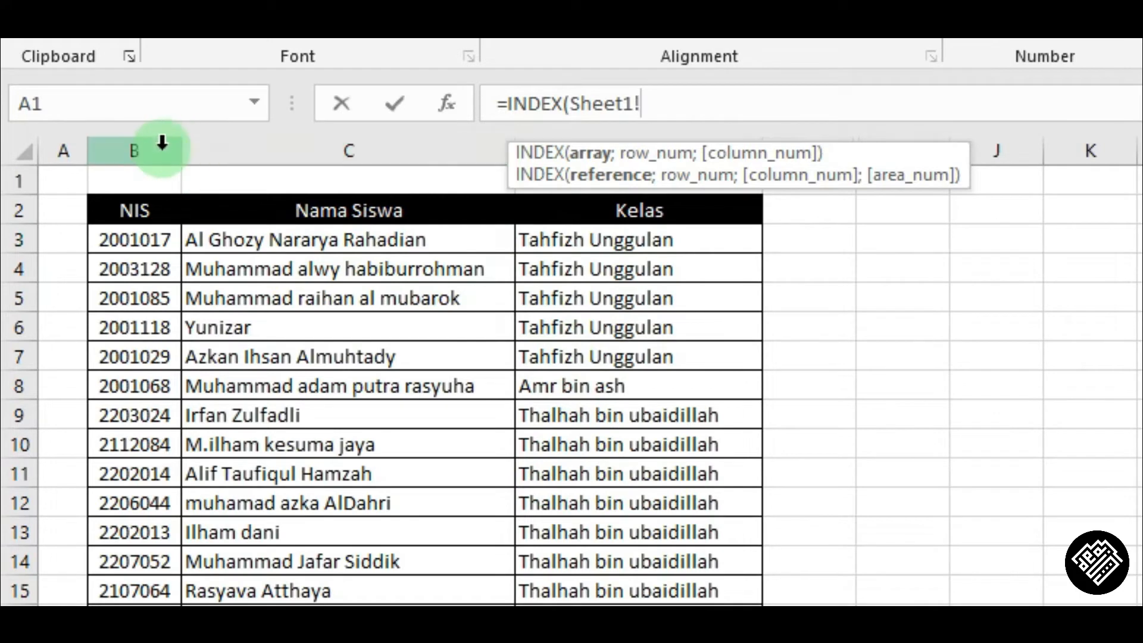
{"action": "left_click_drag", "start_coordinate": [162, 143], "coordinate": [624, 153]}
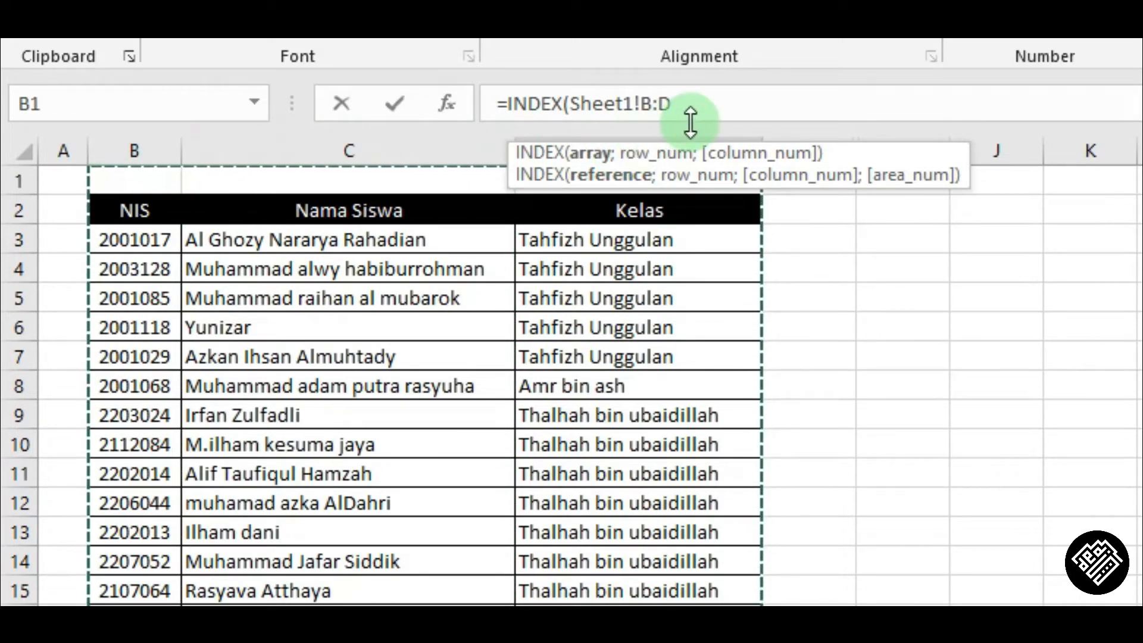
{"action": "type", "text": ";"}
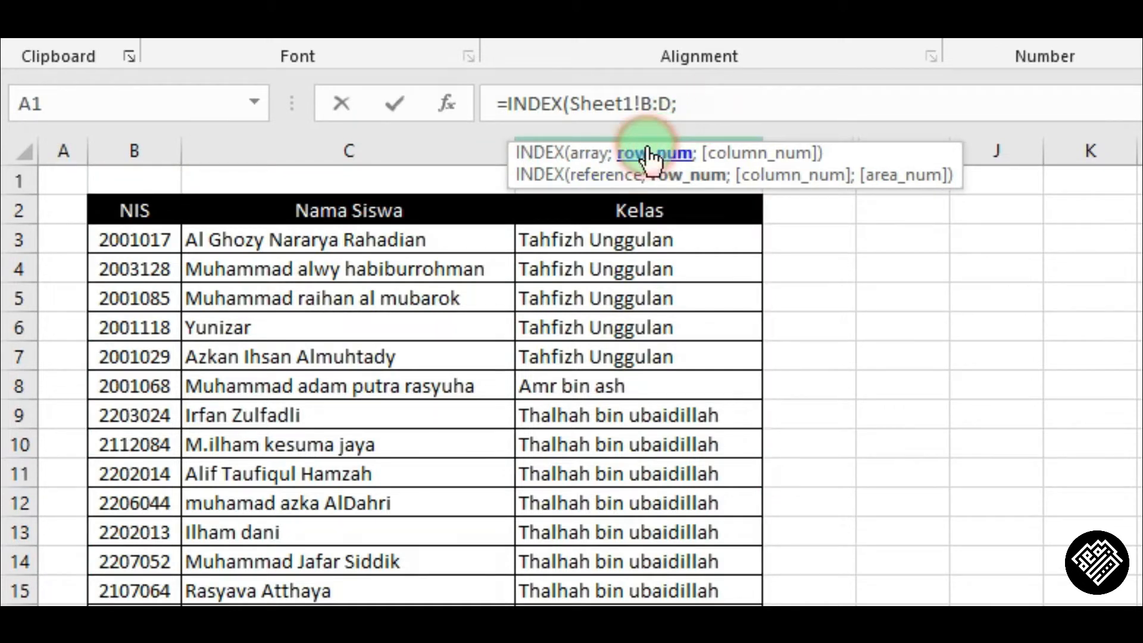
{"action": "left_click", "coordinate": [748, 95]}
{"action": "type", "text": "mat"}
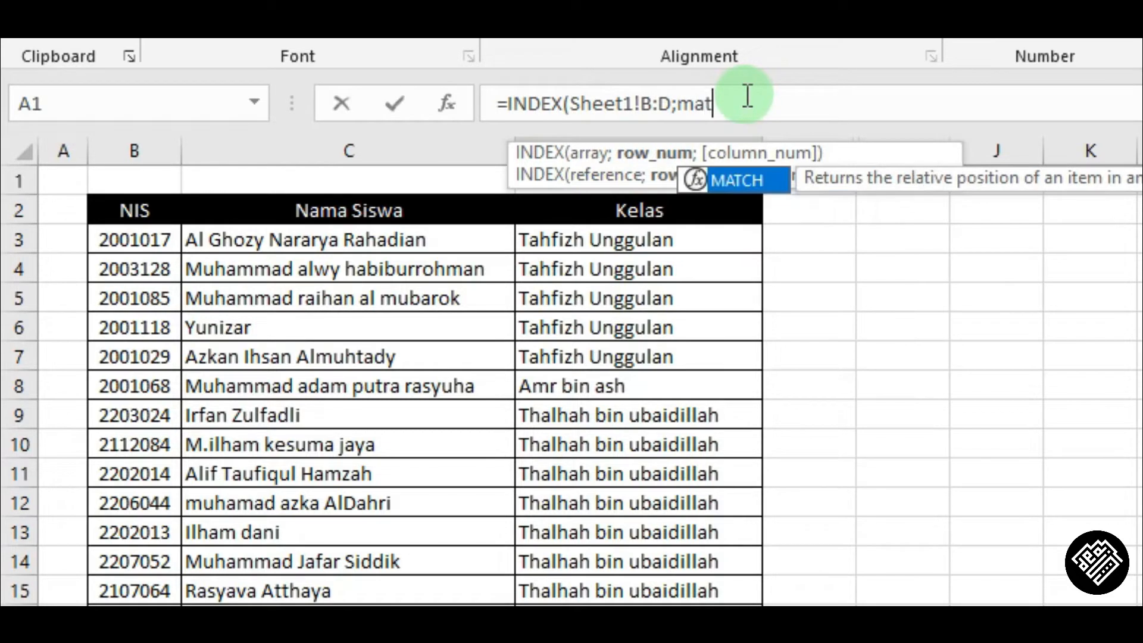
{"action": "key", "text": "Tab"}
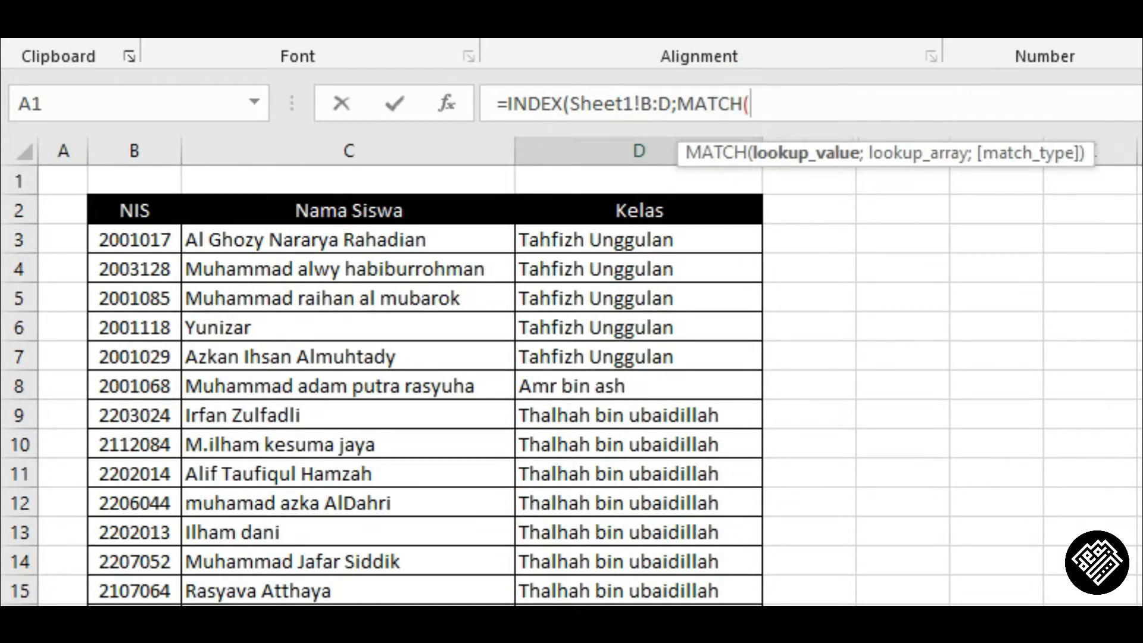
Complete the nested lookup as MATCH(Sheet2!C3;Sheet1!C:C;0) and close the INDEX formula.
{"action": "key", "text": "ctrl+Page_Down"}
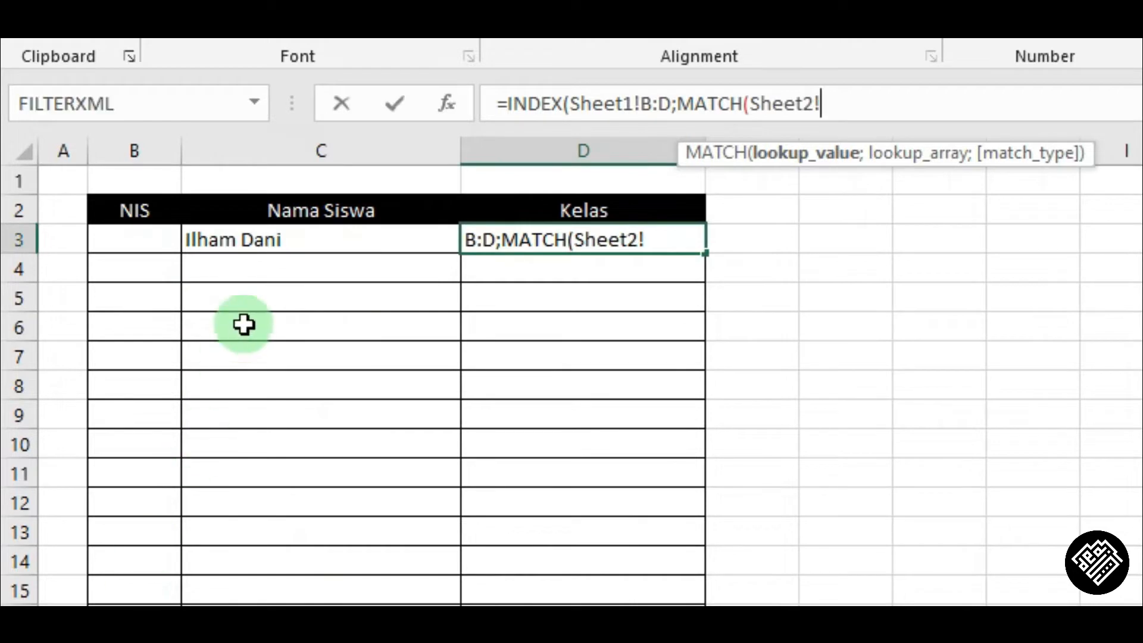
{"action": "left_click", "coordinate": [288, 240]}
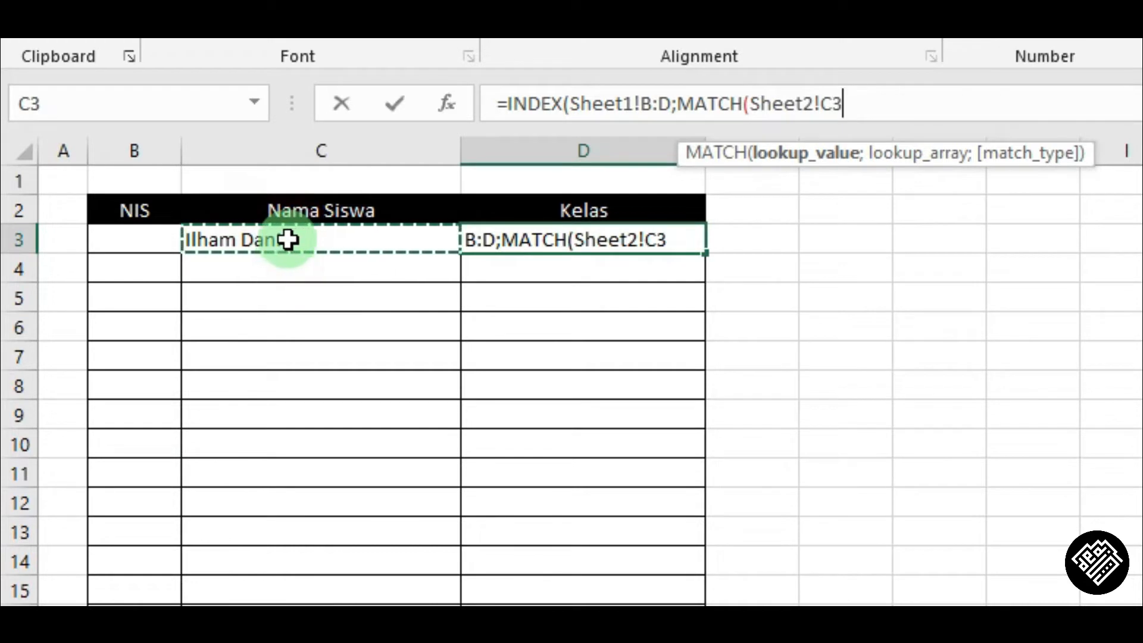
{"action": "type", "text": ";Sheet1!"}
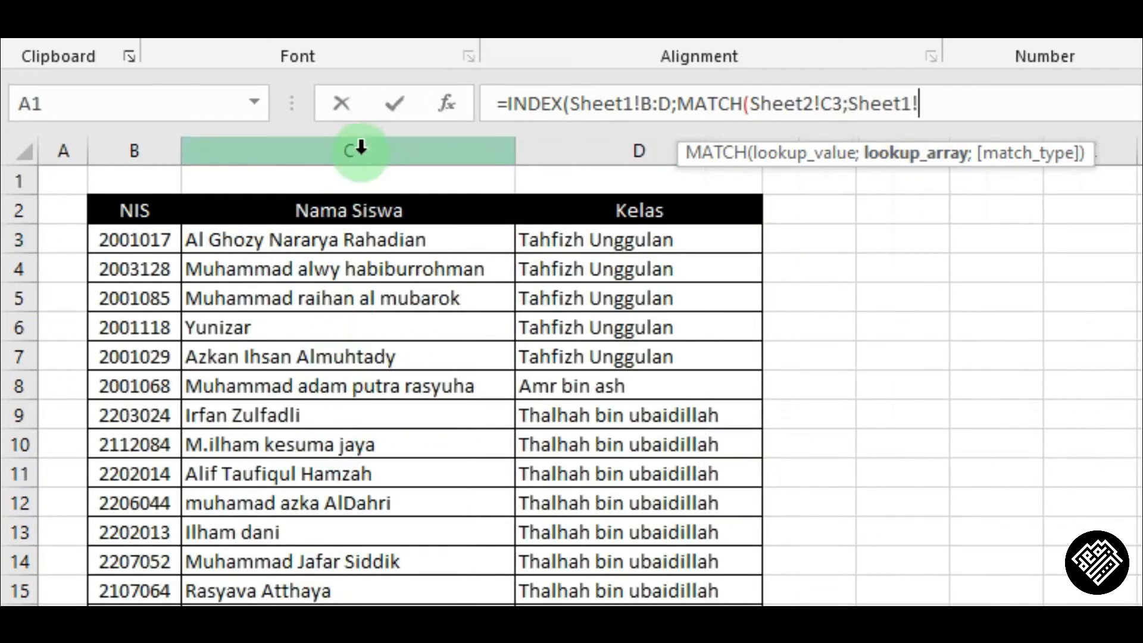
{"action": "left_click", "coordinate": [361, 147]}
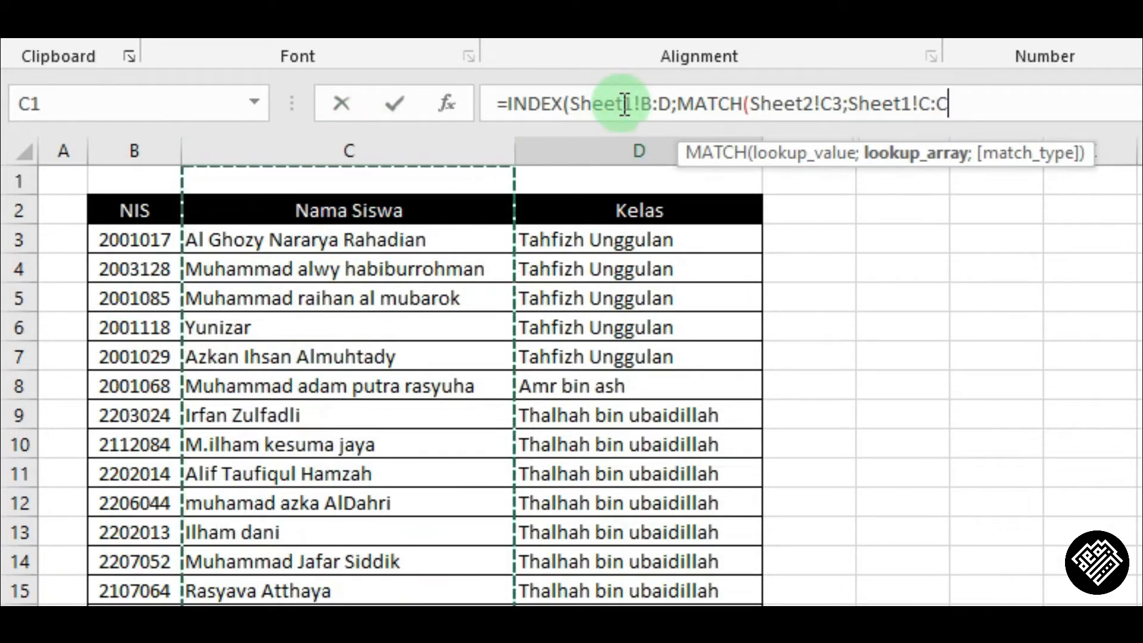
{"action": "type", "text": ";0"}
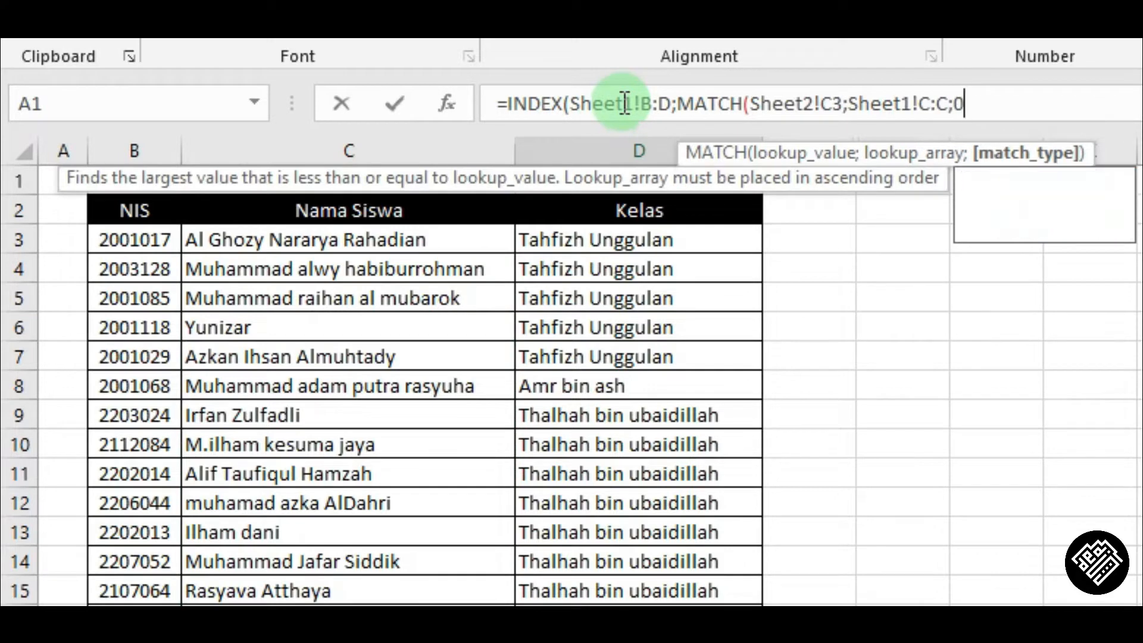
{"action": "key", "text": "BackSpace"}
{"action": "type", "text": "1"}
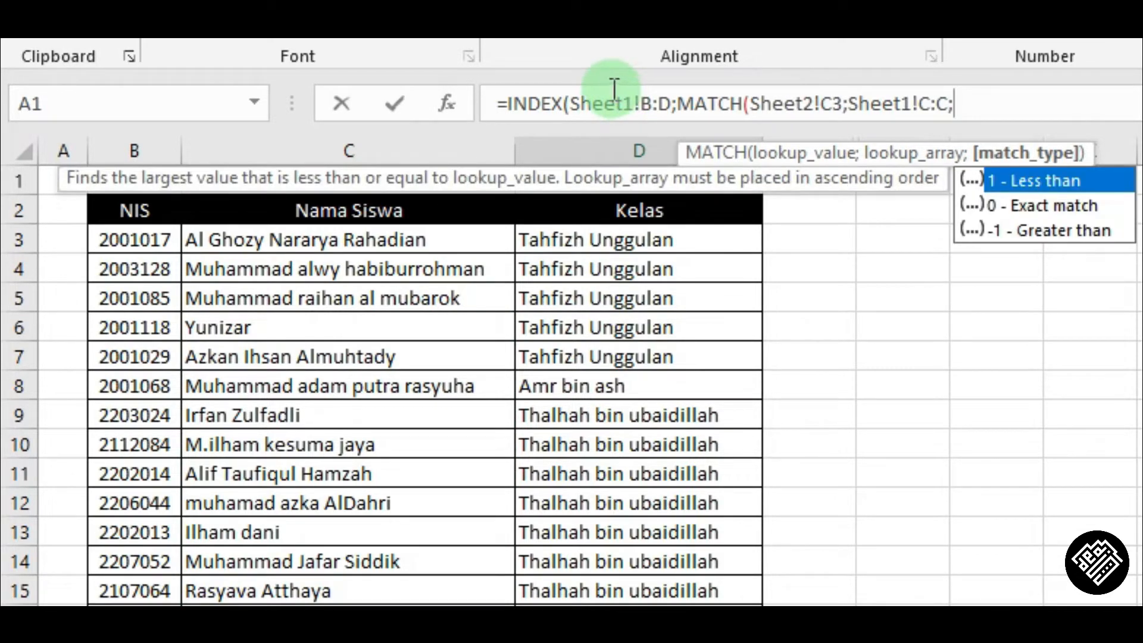
{"action": "type", "text": ")"}
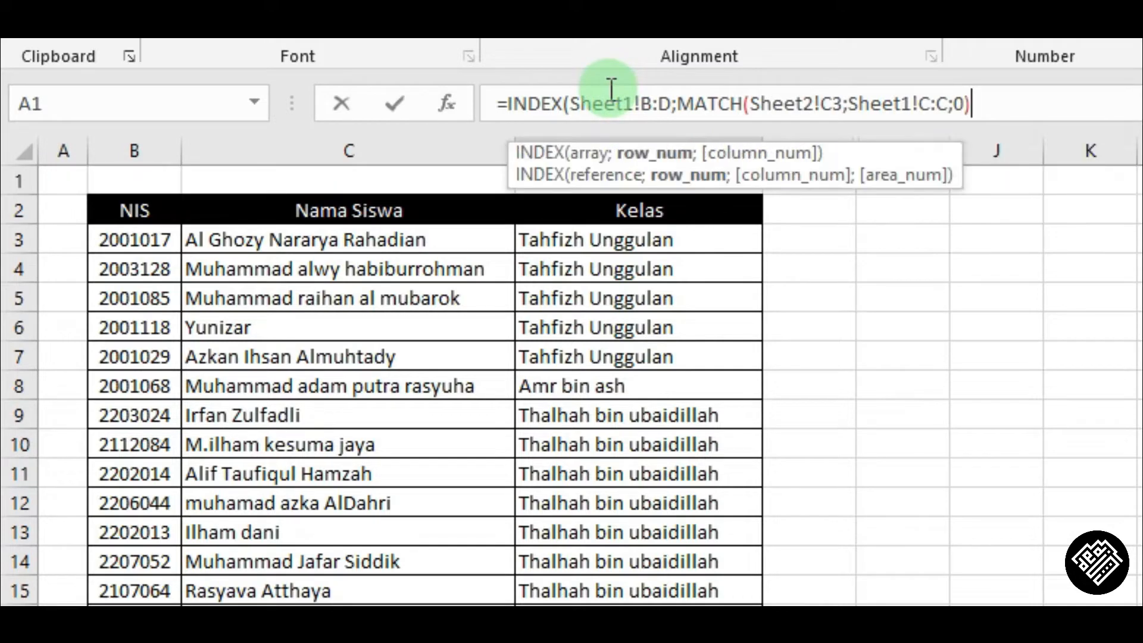
{"action": "type", "text": ")"}
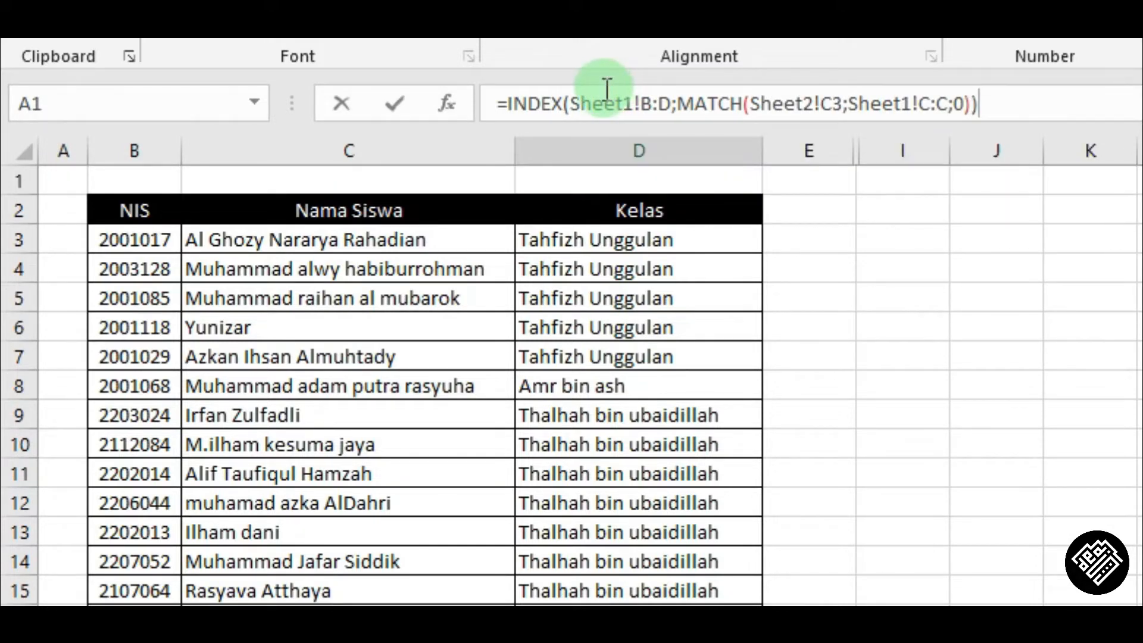
{"action": "key", "text": "Return"}
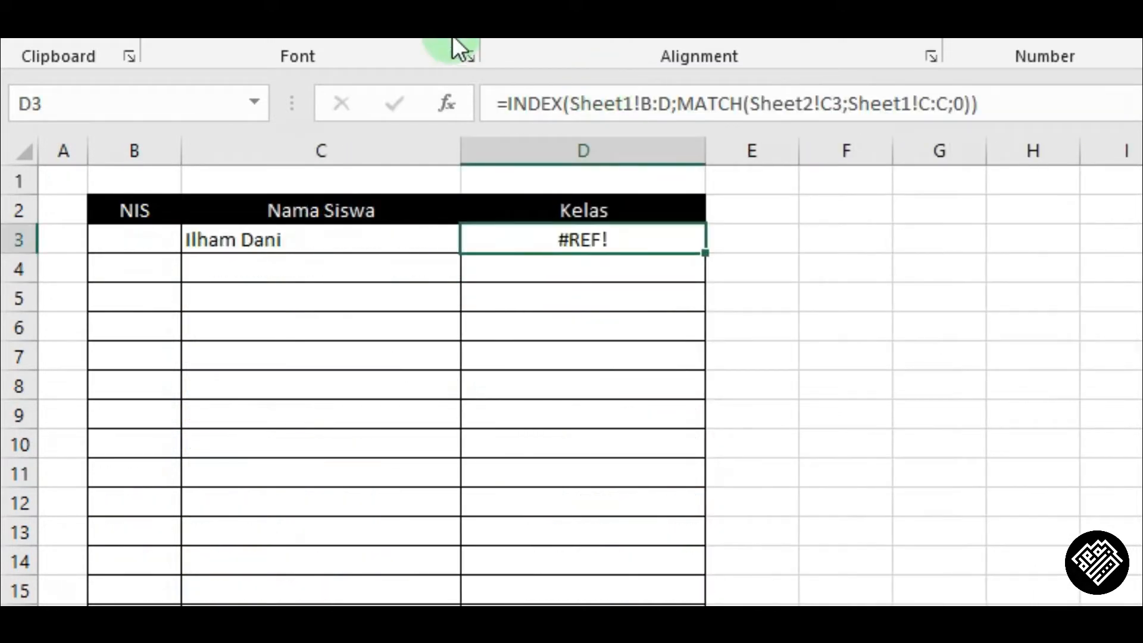
Add 3 as the column number argument of the INDEX formula in D3.
{"action": "left_click", "coordinate": [967, 104]}
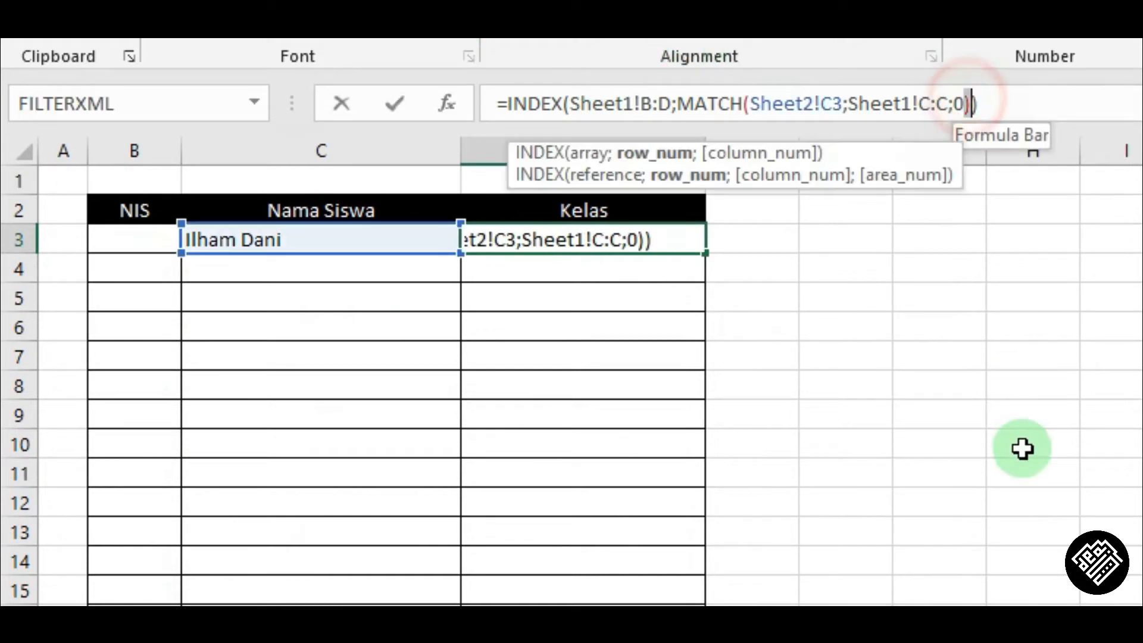
{"action": "key", "text": "Return"}
{"action": "key", "text": "Up"}
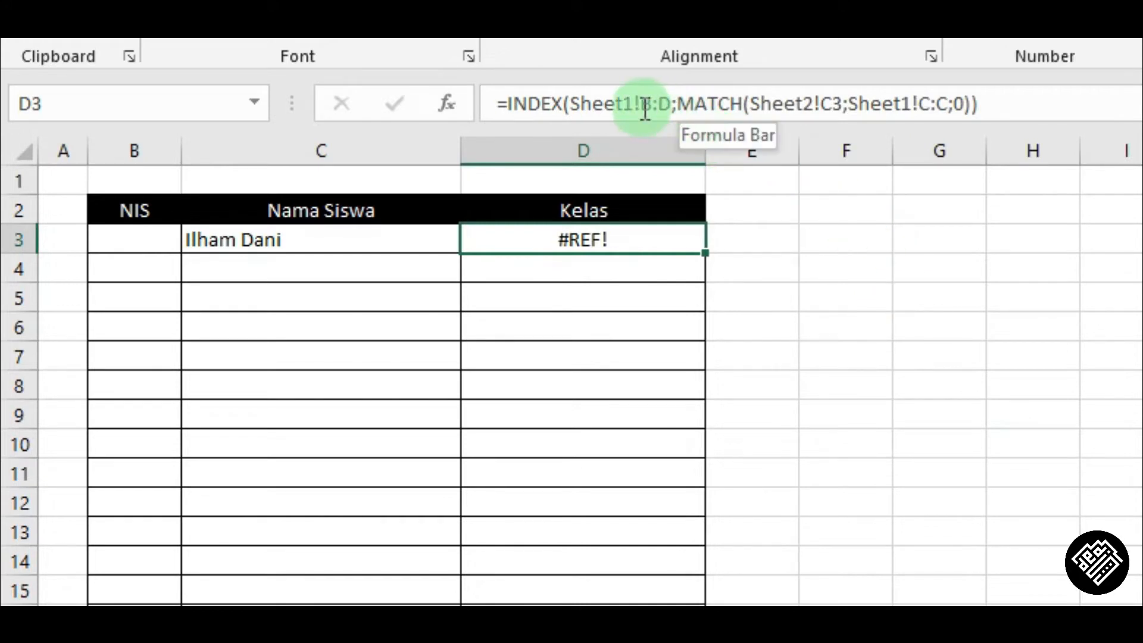
{"action": "left_click", "coordinate": [730, 103]}
{"action": "left_click", "coordinate": [620, 106]}
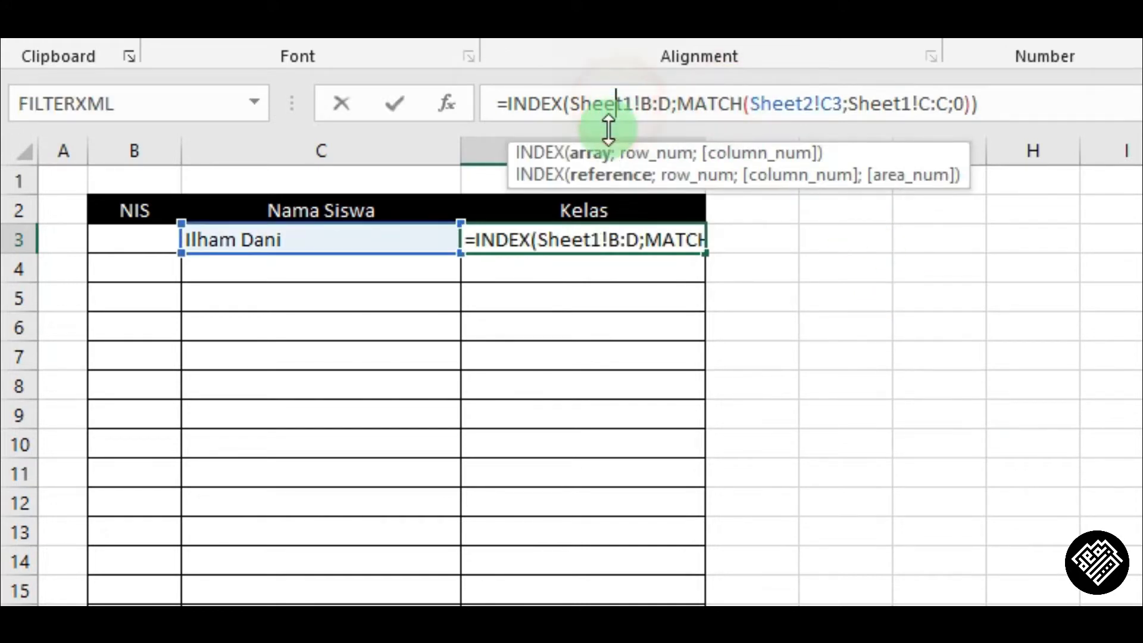
{"action": "left_click", "coordinate": [672, 105]}
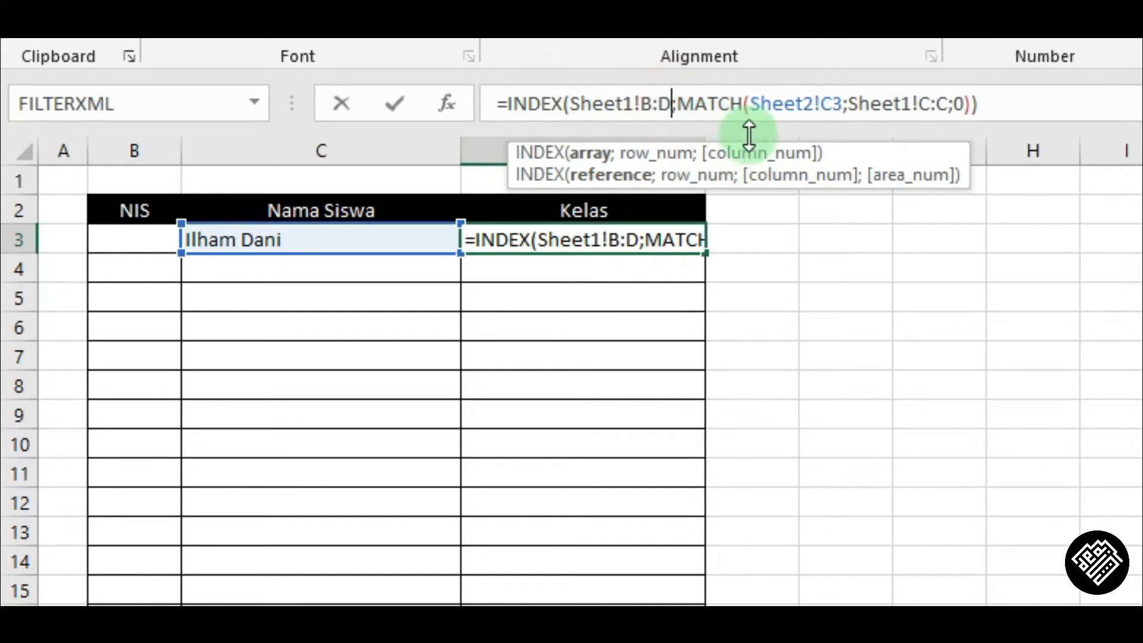
{"action": "left_click", "coordinate": [974, 104]}
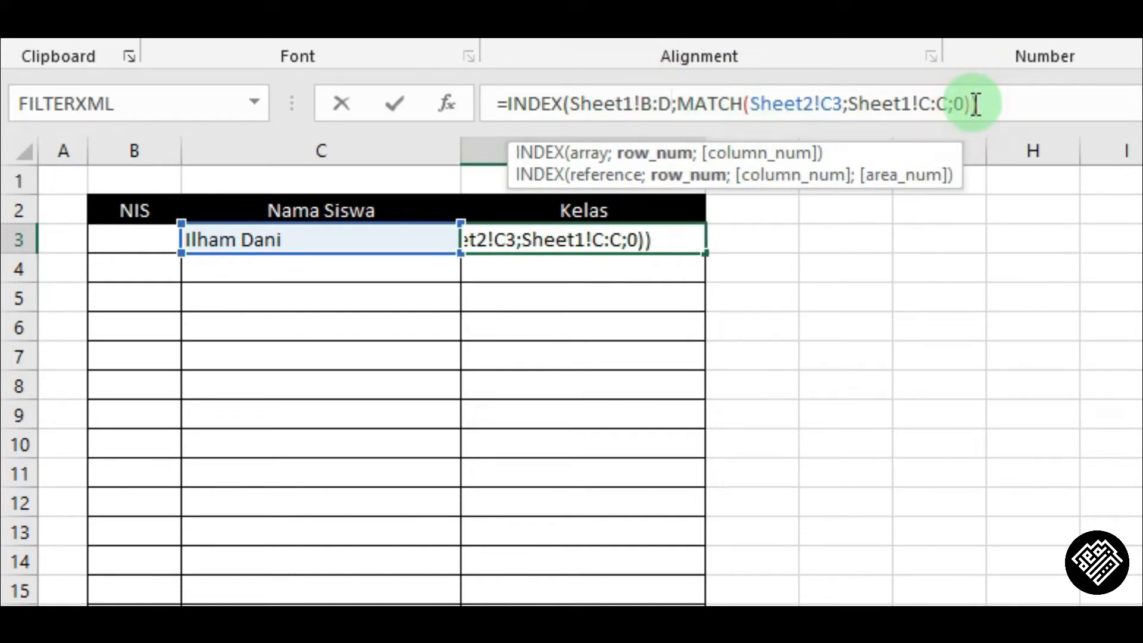
{"action": "type", "text": ";"}
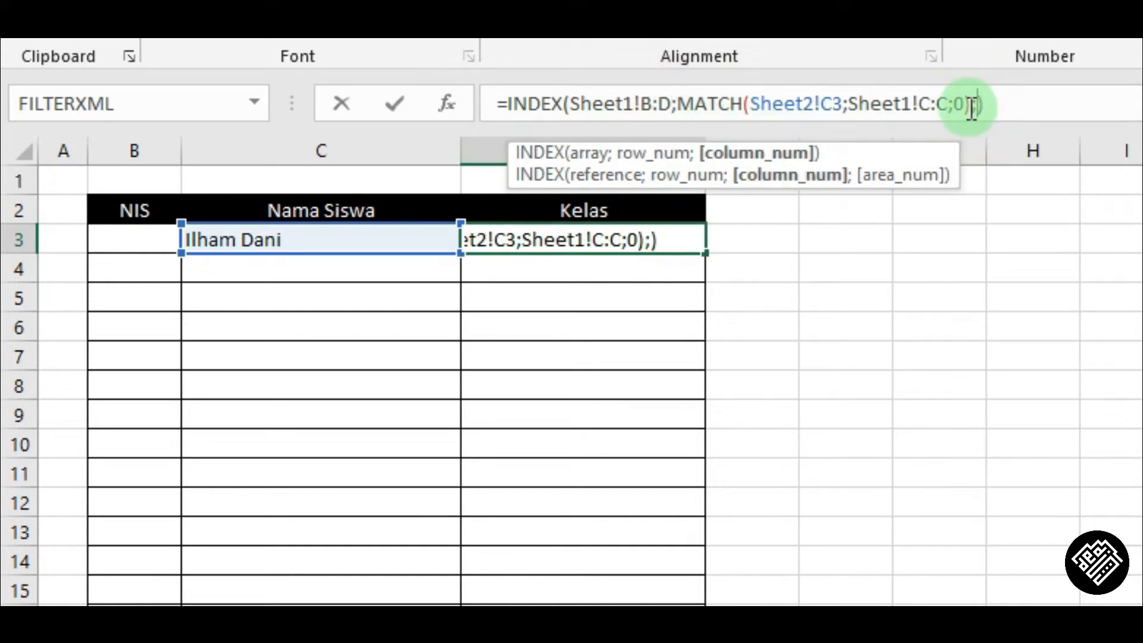
{"action": "type", "text": "3"}
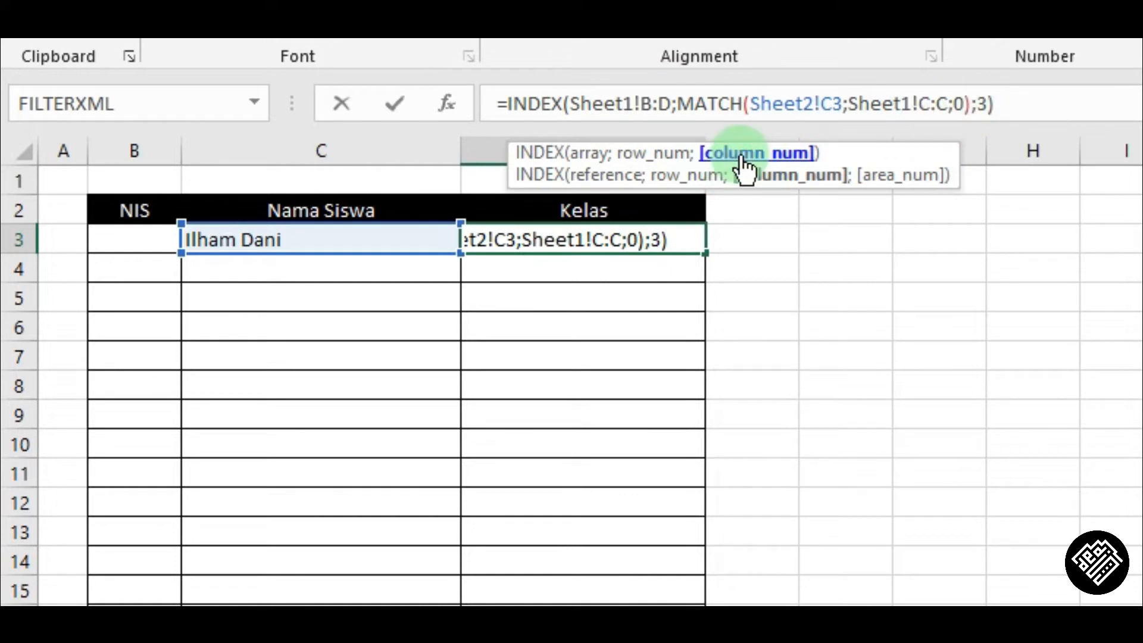
{"action": "key", "text": "Return"}
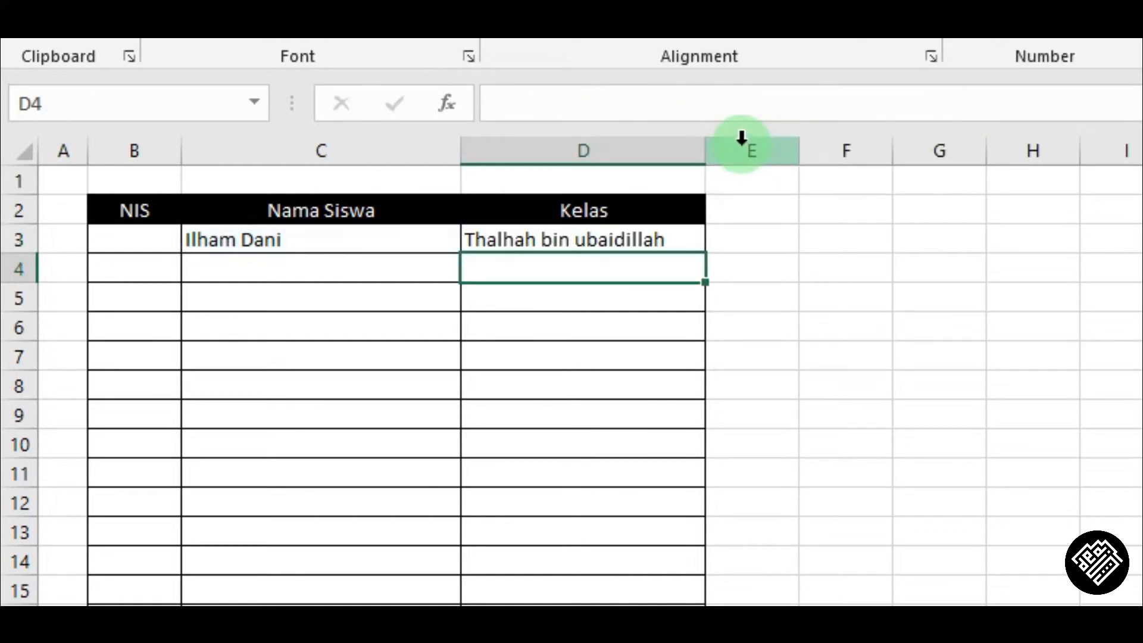
Compare the duplicate student rows on Sheet1, then replace the name in C3 with another student from the list.
{"action": "left_click", "coordinate": [604, 242]}
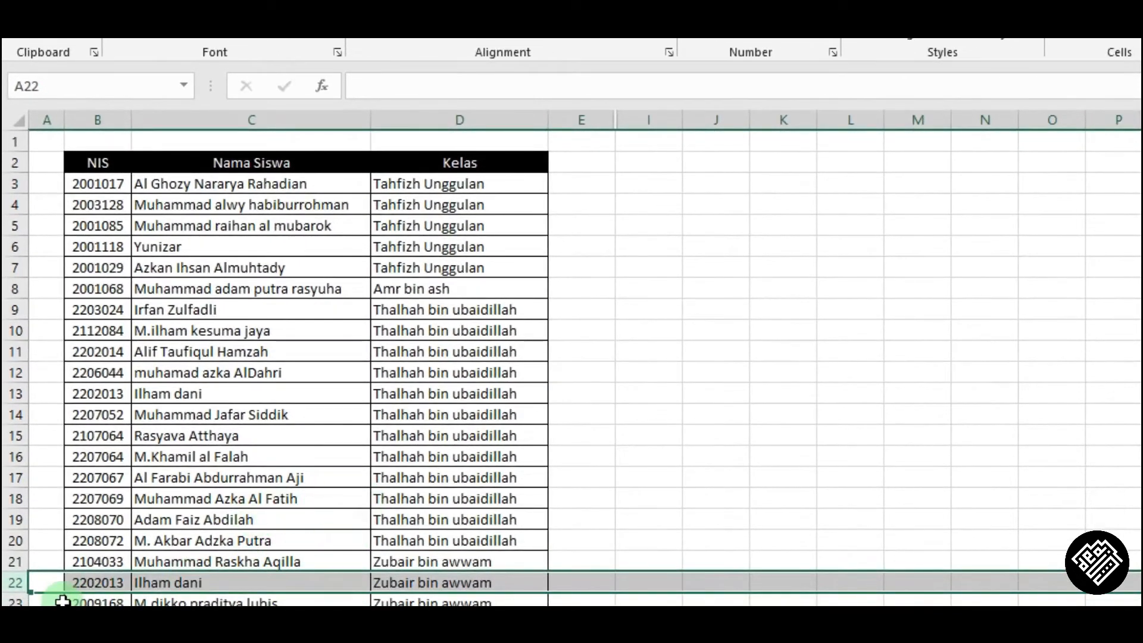
{"action": "left_click", "coordinate": [195, 394]}
{"action": "left_click_drag", "start_coordinate": [195, 393], "coordinate": [181, 578]}
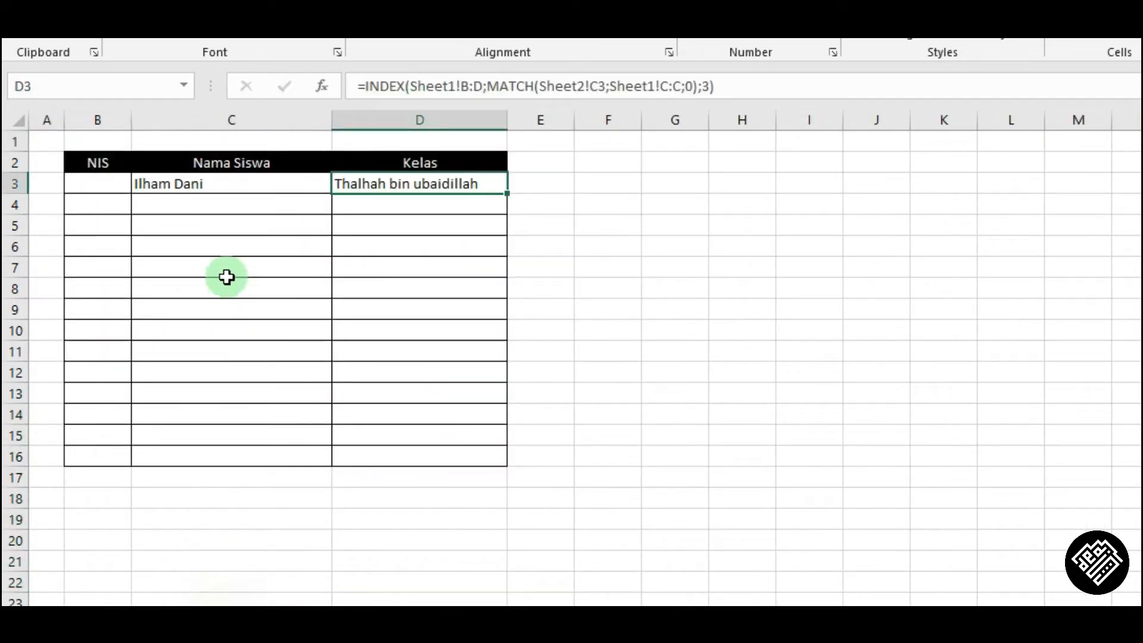
{"action": "double_click", "coordinate": [236, 176]}
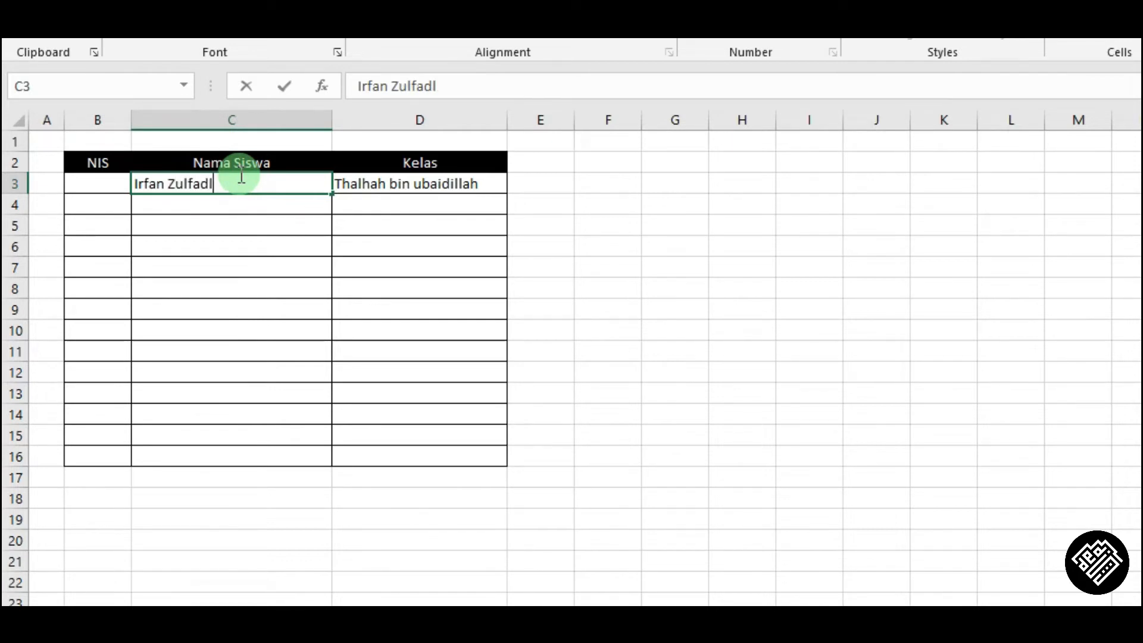
{"action": "key", "text": "Return"}
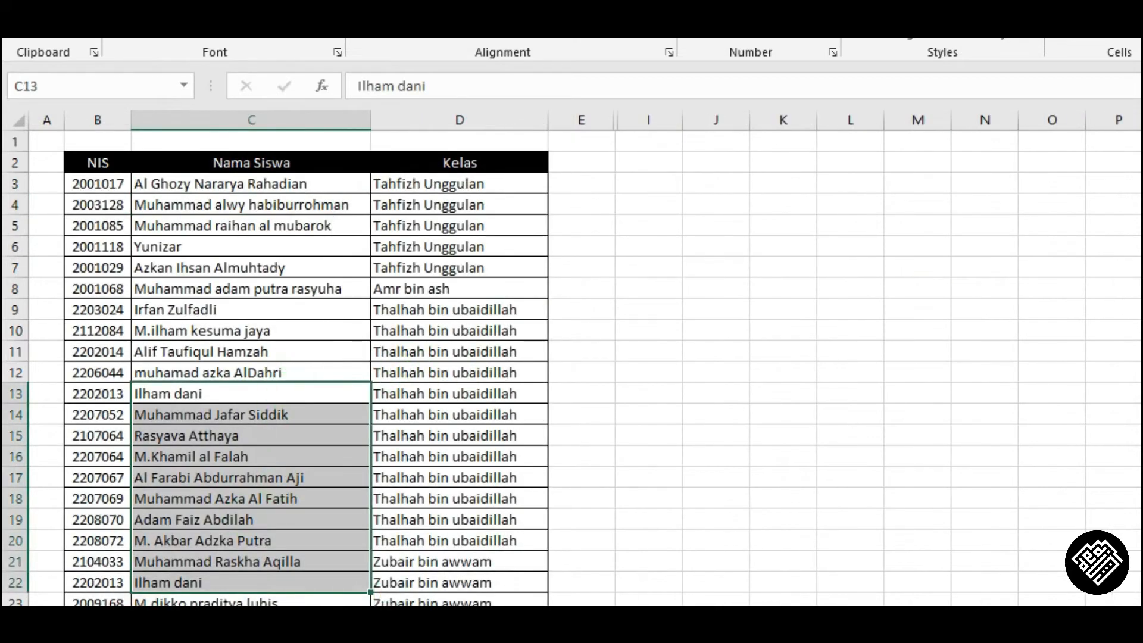
Copy a student's name from row 40 of Sheet1 and paste it into C3 on Sheet2.
{"action": "scroll", "coordinate": [572, 368], "scroll_direction": "down", "scroll_amount": 3}
{"action": "scroll", "coordinate": [572, 368], "scroll_direction": "up", "scroll_amount": 3}
{"action": "scroll", "coordinate": [571, 368], "scroll_direction": "down", "scroll_amount": 7}
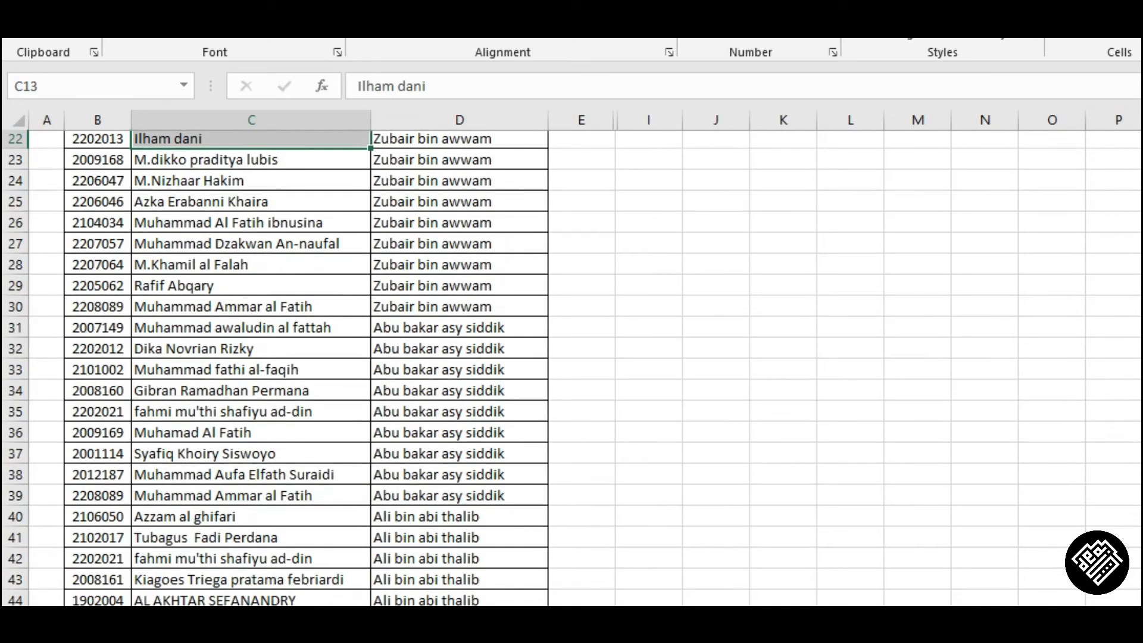
{"action": "scroll", "coordinate": [571, 368], "scroll_direction": "down", "scroll_amount": 2}
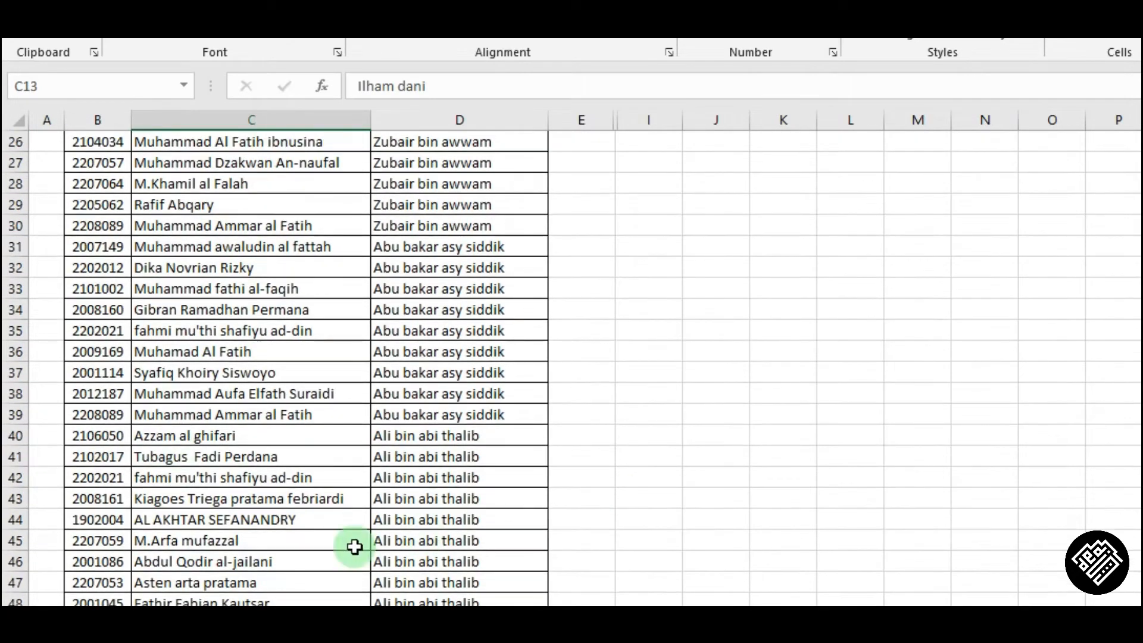
{"action": "left_click", "coordinate": [184, 426]}
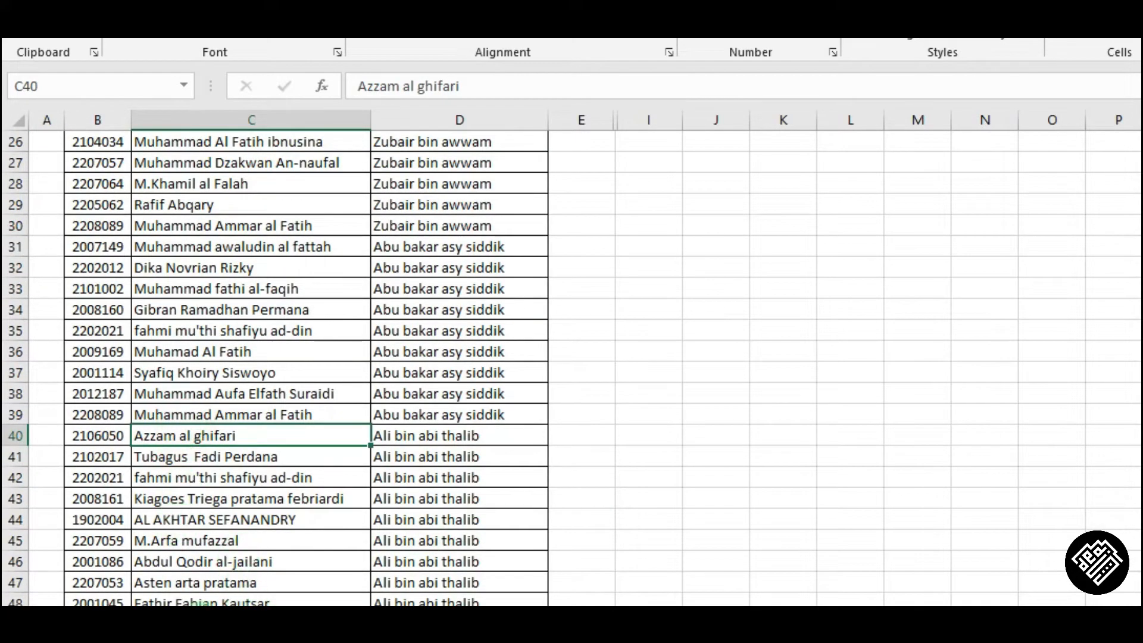
{"action": "triple_click", "coordinate": [470, 86]}
{"action": "key", "text": "Escape"}
{"action": "left_click", "coordinate": [191, 605]}
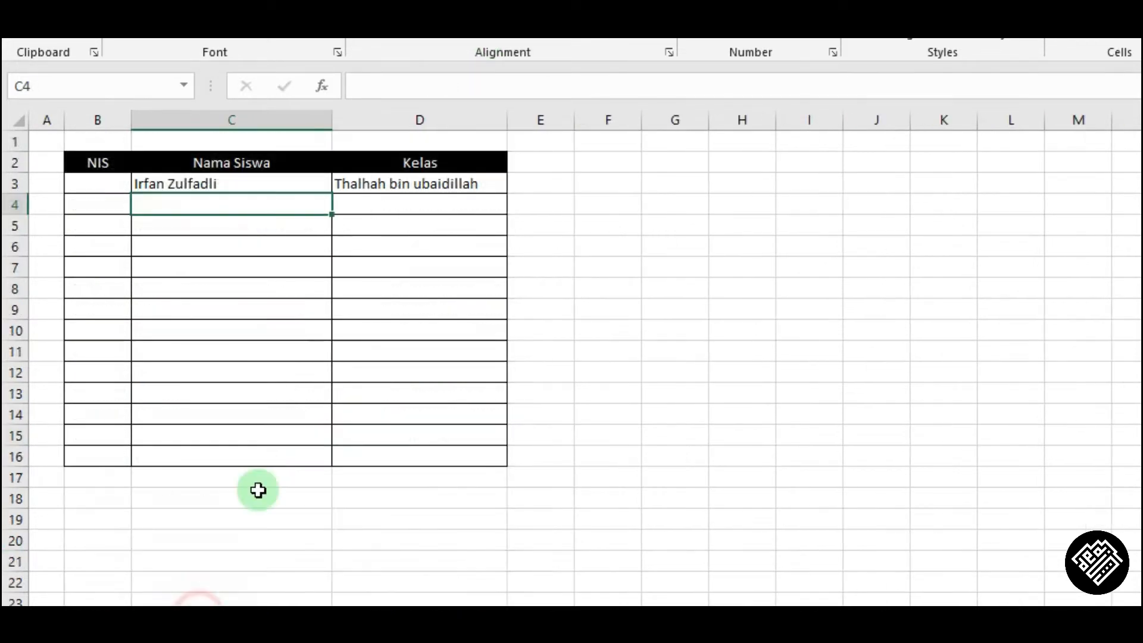
{"action": "left_click", "coordinate": [240, 186]}
{"action": "left_click_drag", "start_coordinate": [458, 78], "coordinate": [466, 43]}
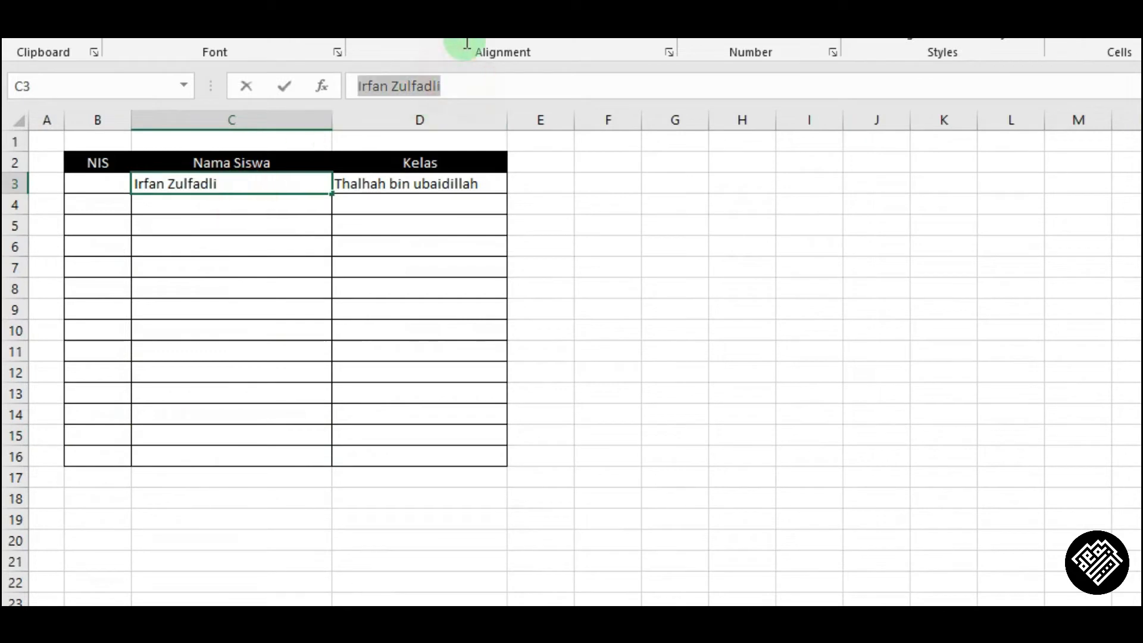
{"action": "key", "text": "ctrl+v"}
{"action": "left_click", "coordinate": [423, 178]}
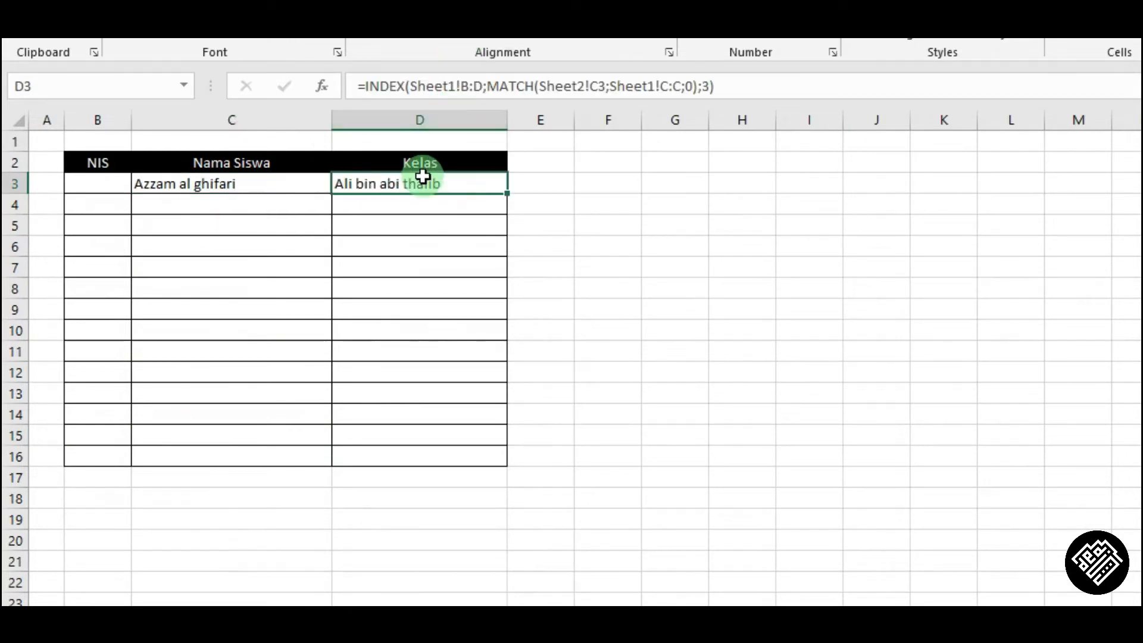
Change the INDEX array in D3's formula to Sheet1!D:D and remove the column number 3.
{"action": "left_click", "coordinate": [156, 604]}
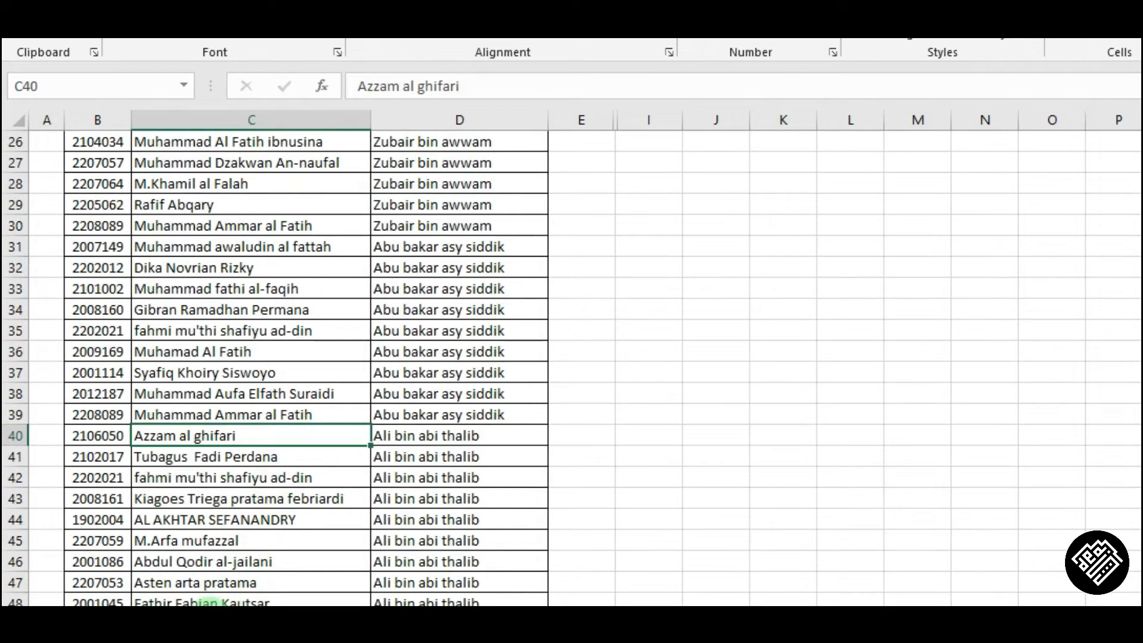
{"action": "left_click", "coordinate": [205, 604]}
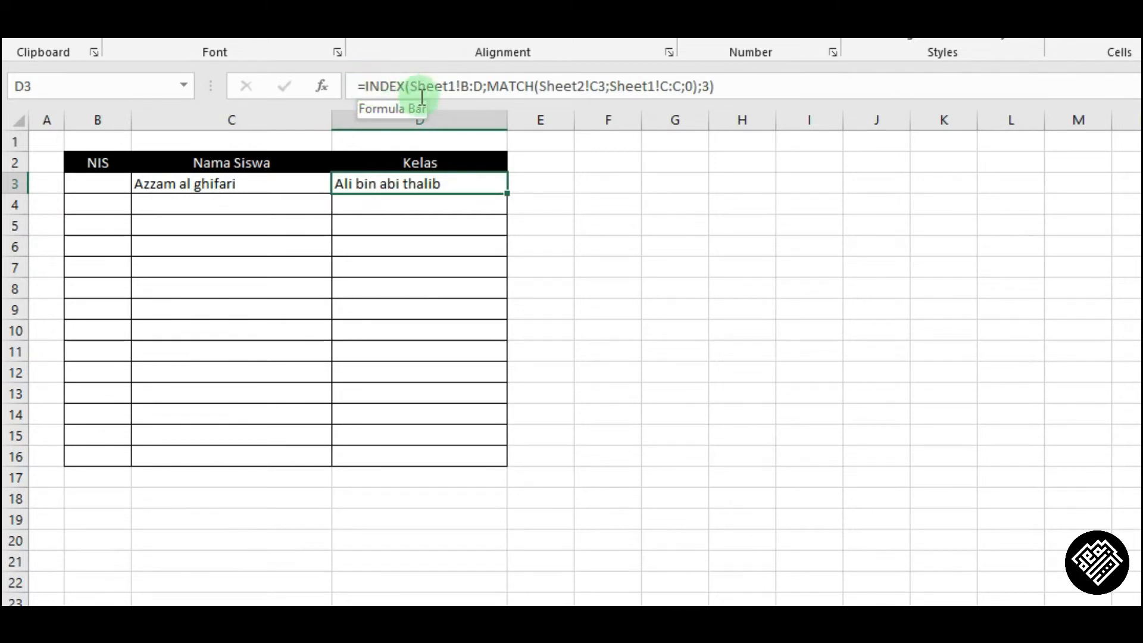
{"action": "left_click", "coordinate": [456, 87]}
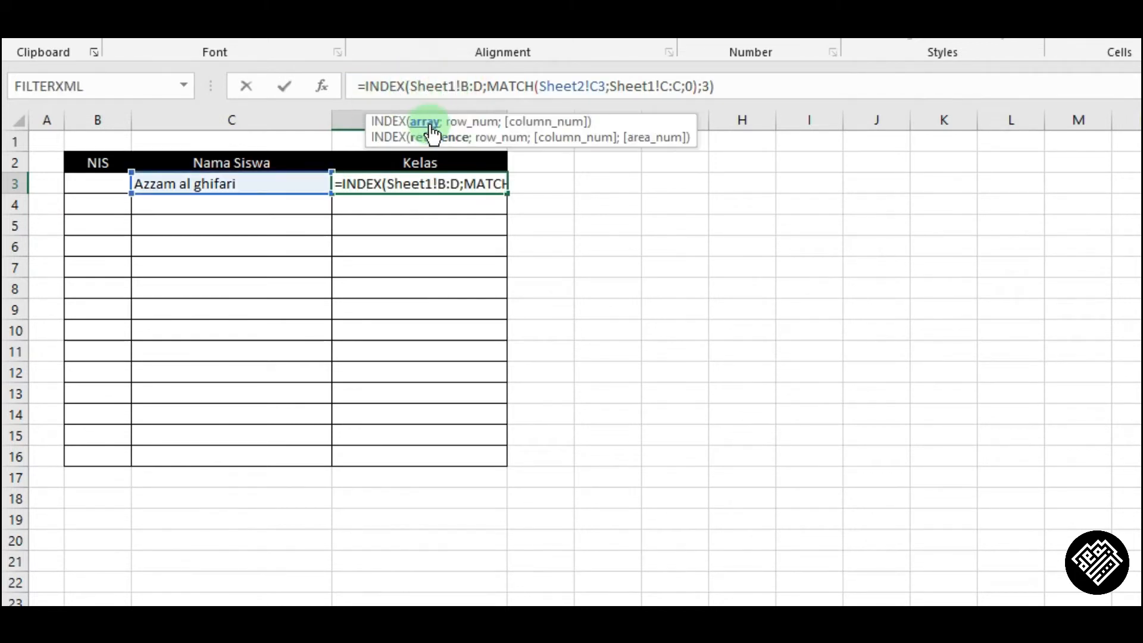
{"action": "left_click", "coordinate": [431, 122]}
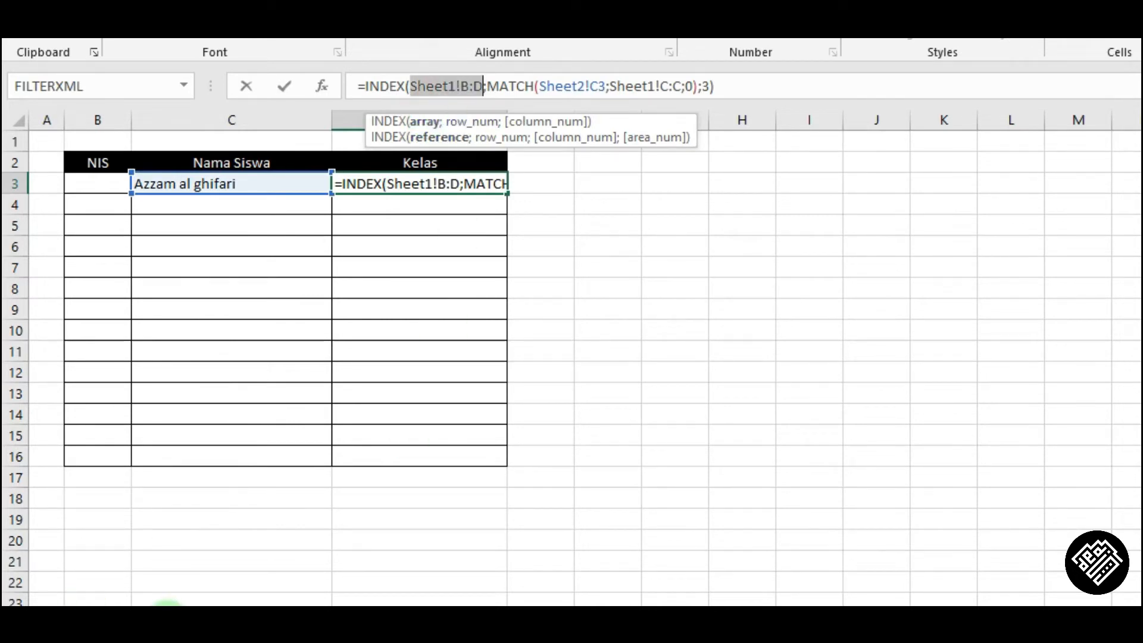
{"action": "left_click", "coordinate": [156, 620]}
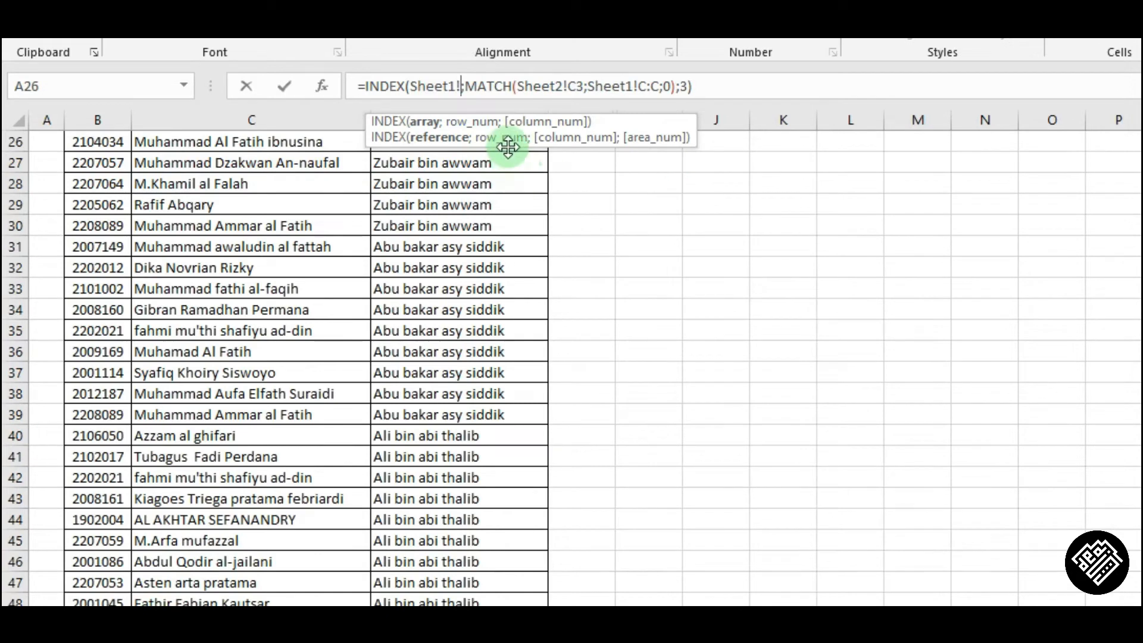
{"action": "left_click_drag", "start_coordinate": [527, 145], "coordinate": [1004, 177]}
{"action": "scroll", "coordinate": [298, 357], "scroll_direction": "up", "scroll_amount": 8}
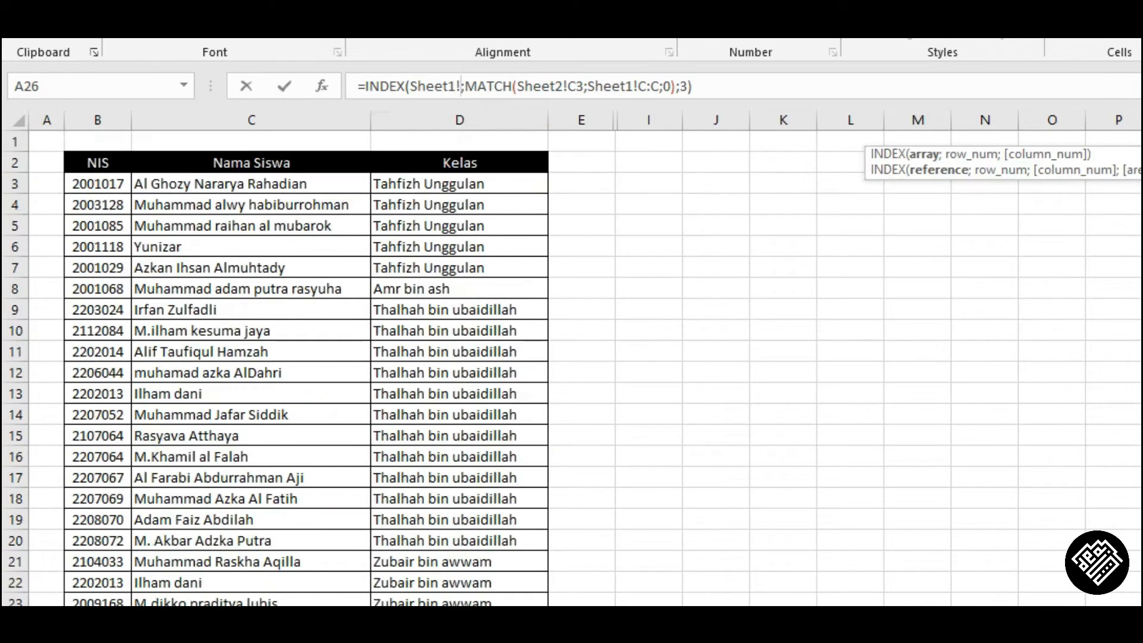
{"action": "left_click", "coordinate": [517, 107]}
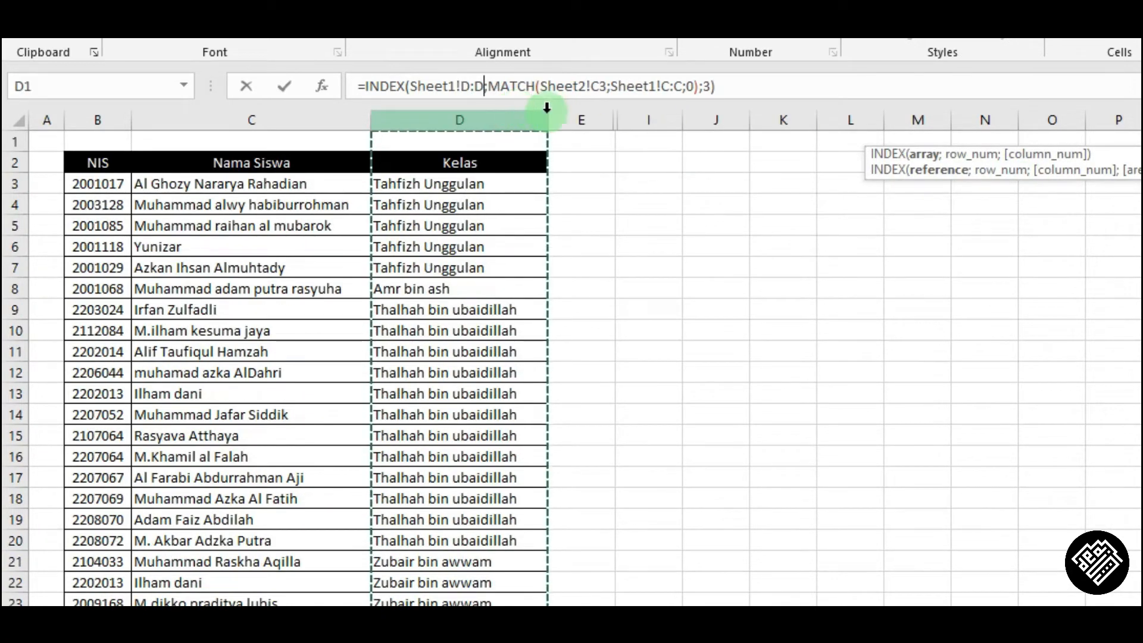
{"action": "left_click", "coordinate": [971, 154]}
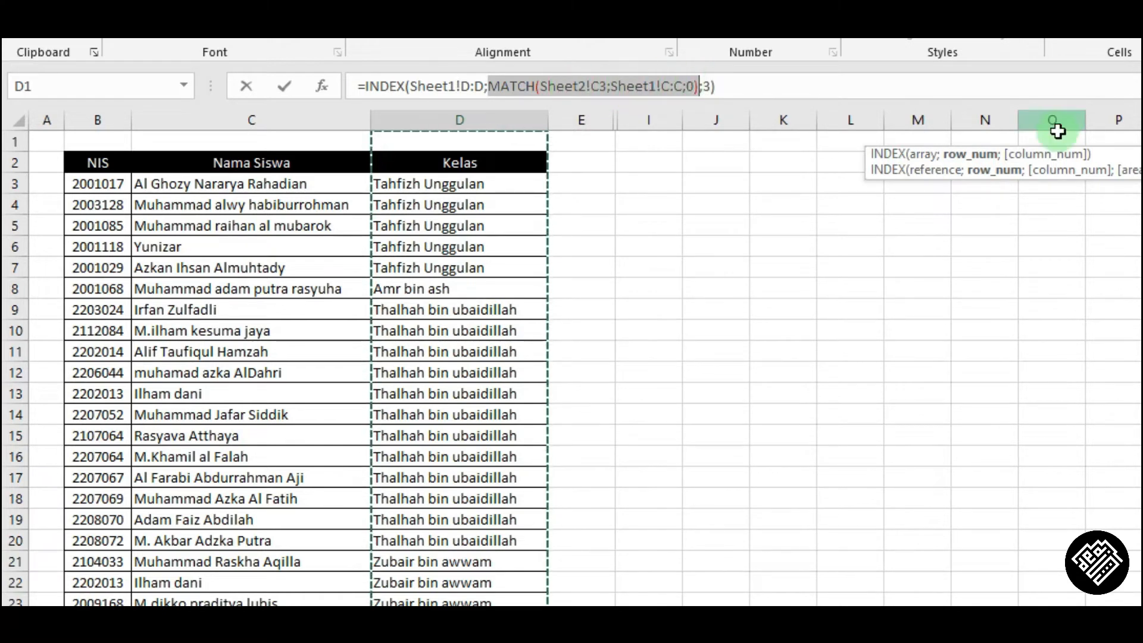
{"action": "left_click", "coordinate": [1047, 153]}
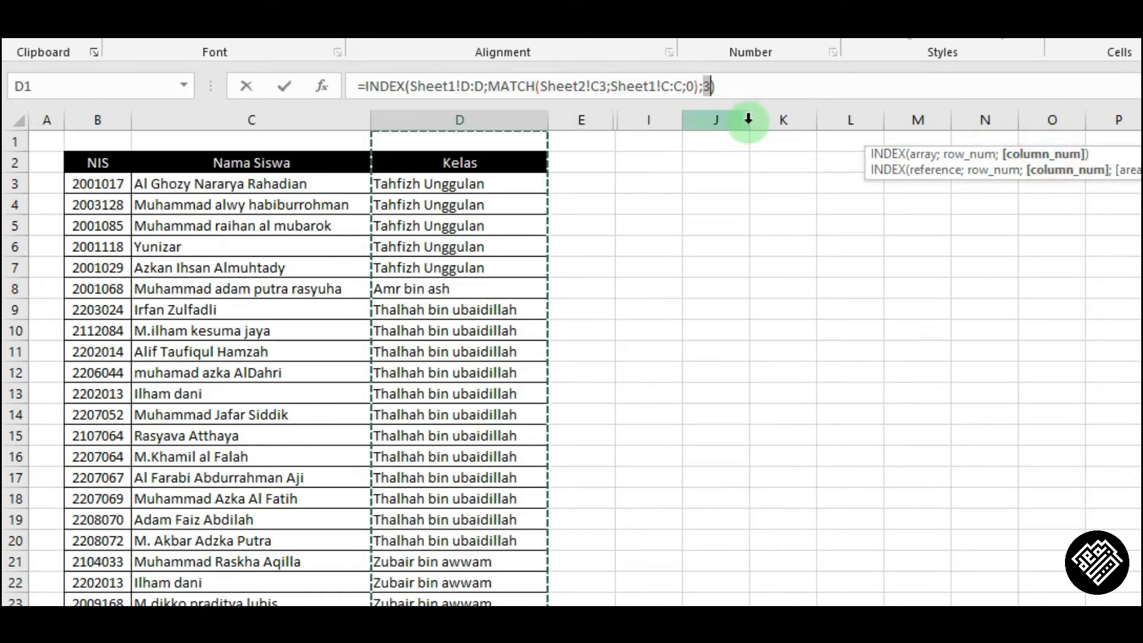
{"action": "left_click", "coordinate": [467, 95]}
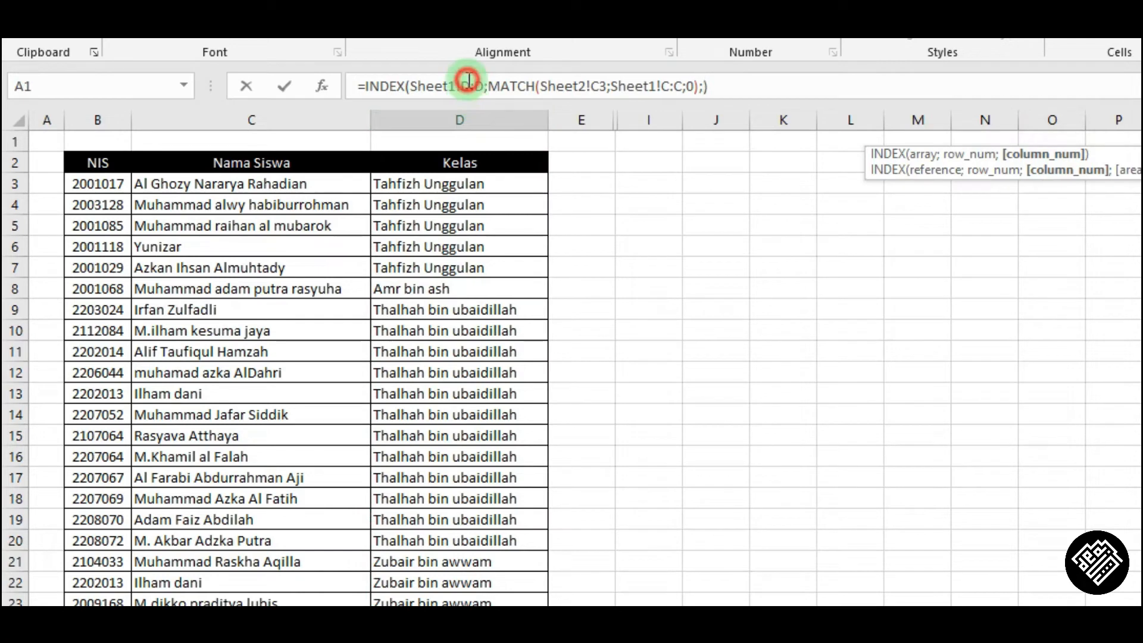
{"action": "left_click", "coordinate": [929, 154]}
{"action": "left_click", "coordinate": [499, 117]}
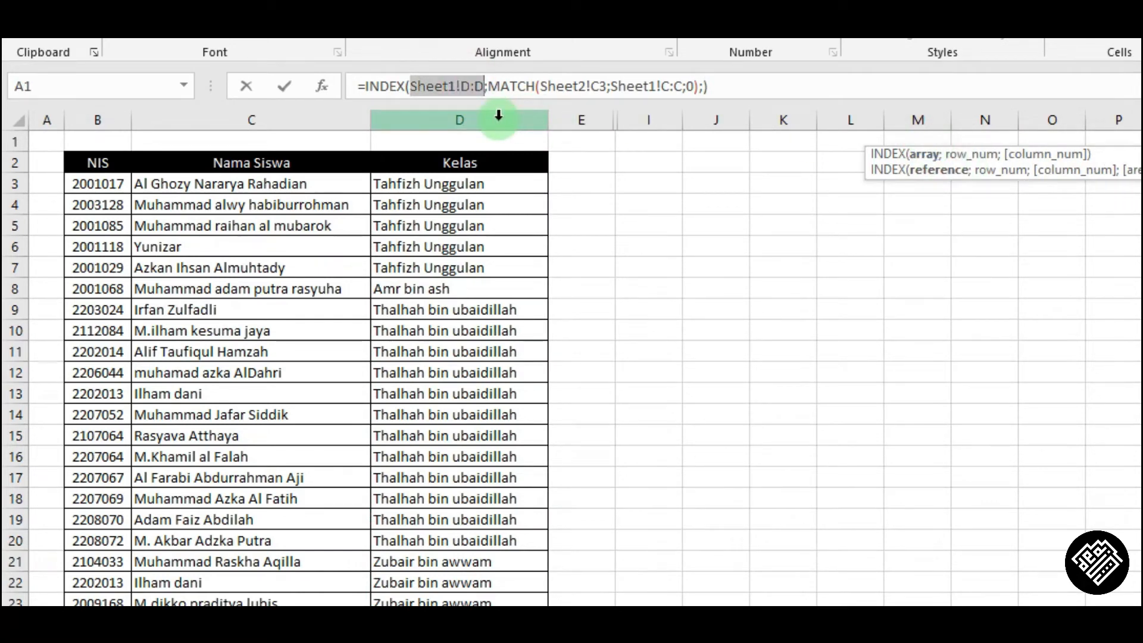
{"action": "key", "text": "Return"}
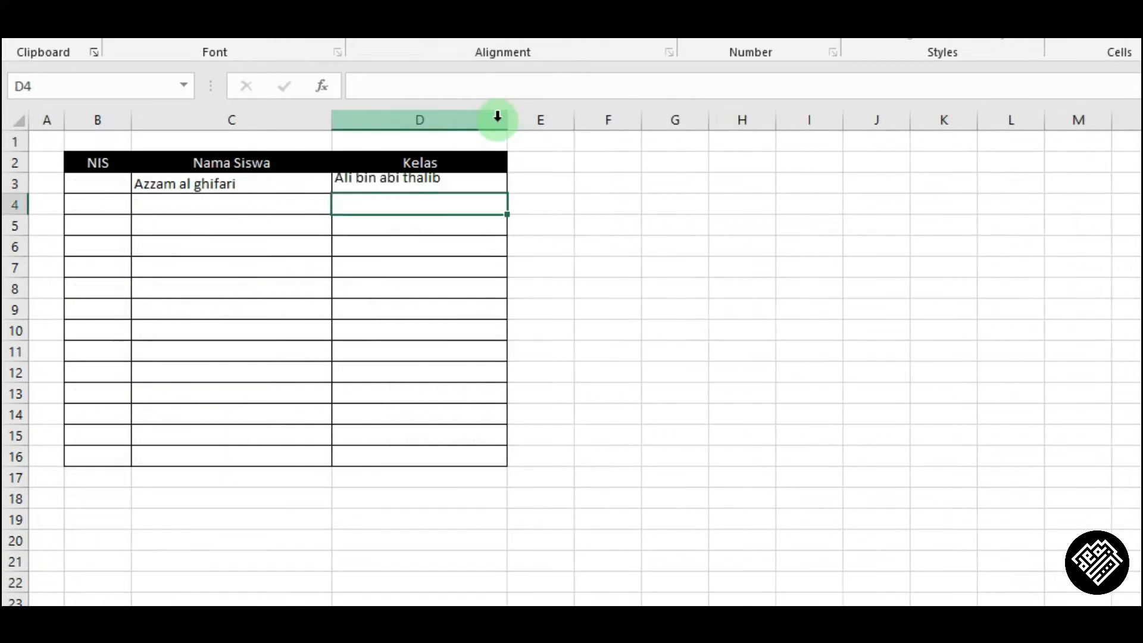
Enter another student's name in C3, accepting the autocompleted entry, and select B3.
{"action": "left_click", "coordinate": [252, 187]}
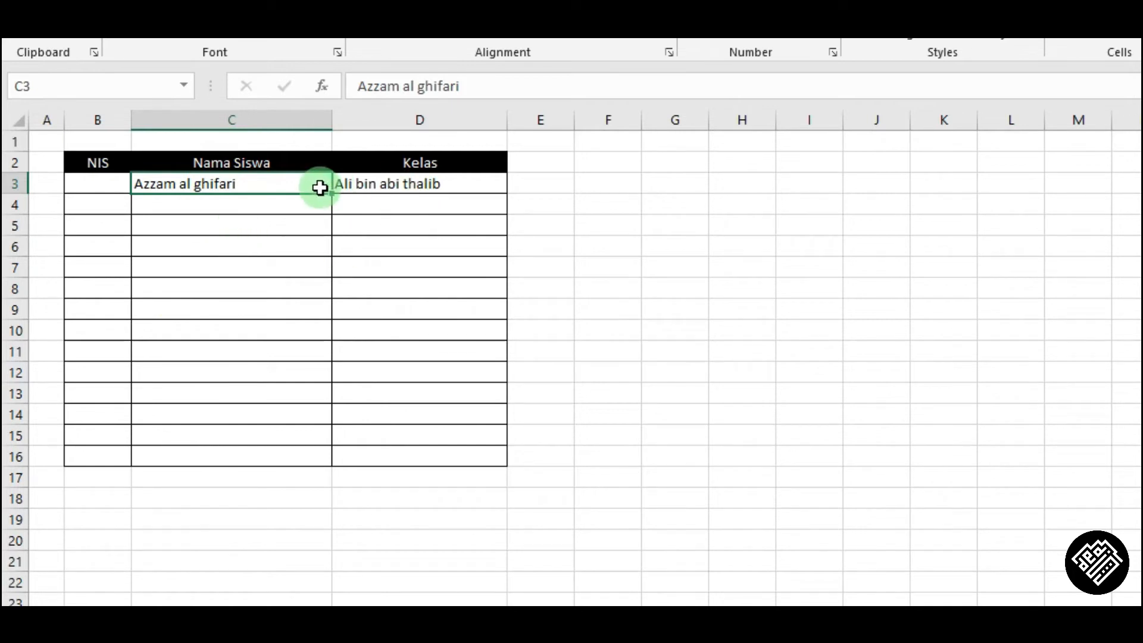
{"action": "type", "text": "Yunizar"}
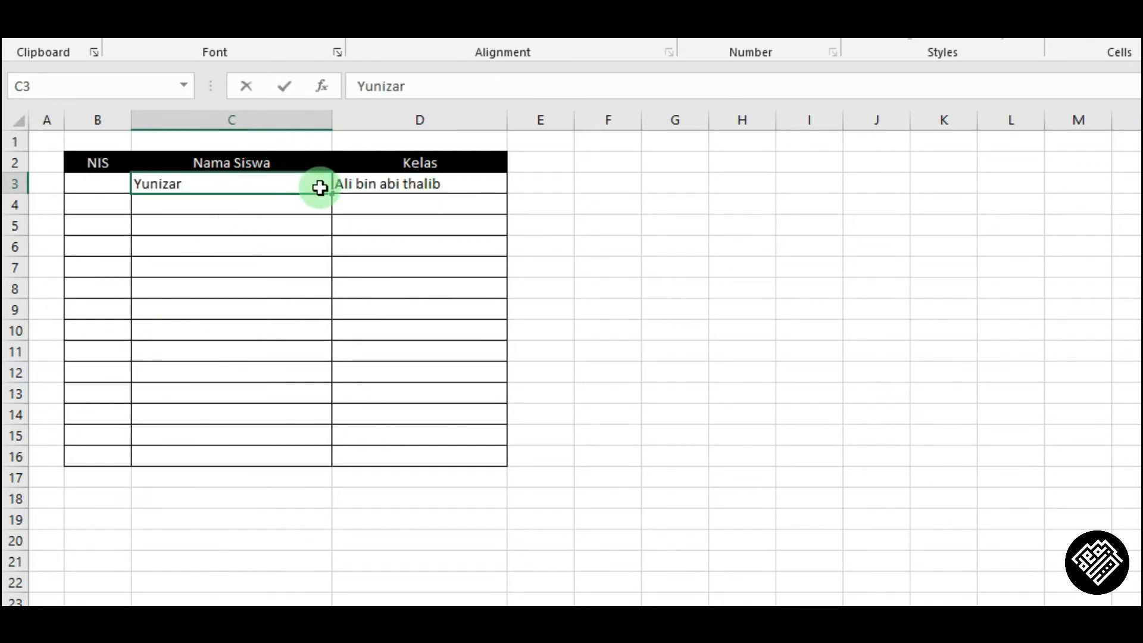
{"action": "key", "text": "Return"}
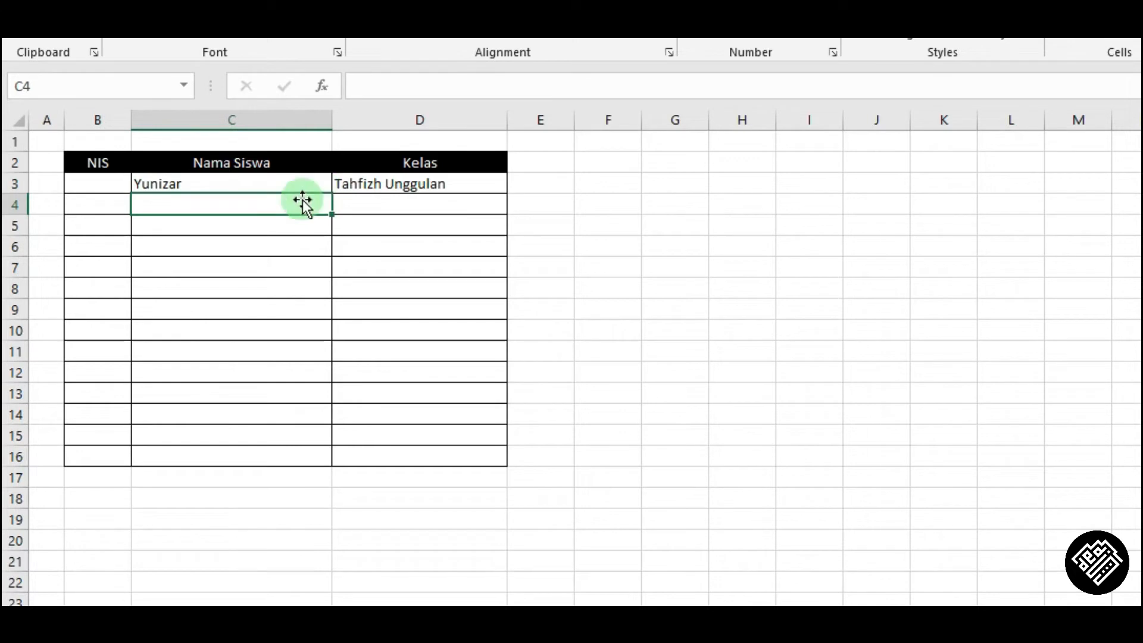
{"action": "left_click", "coordinate": [100, 182]}
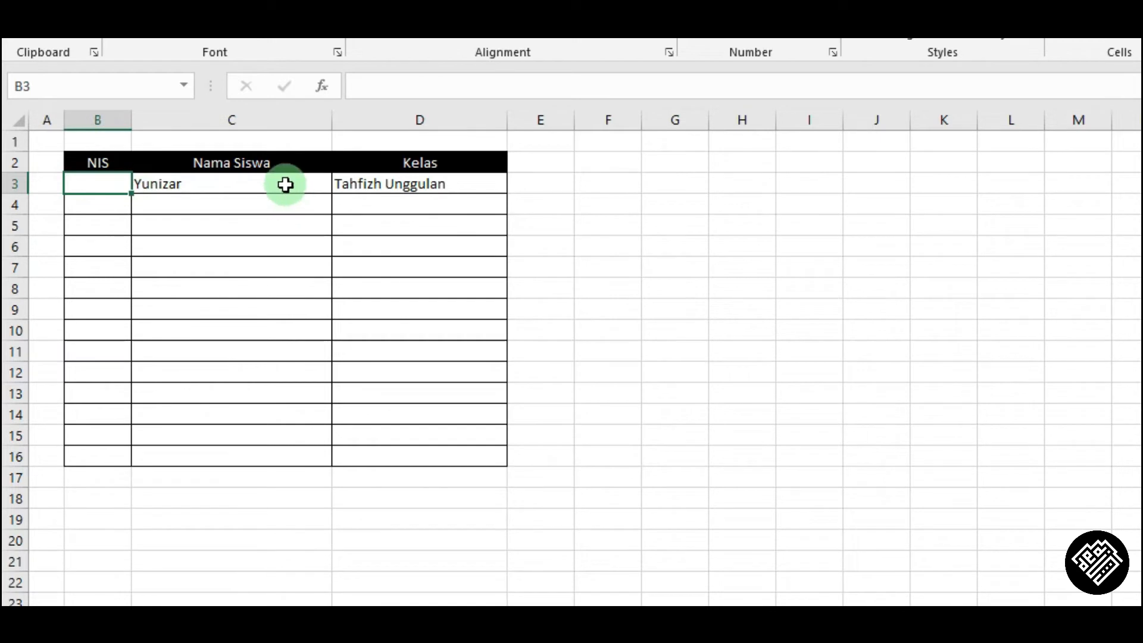
{"action": "left_click_drag", "start_coordinate": [285, 184], "coordinate": [379, 183]}
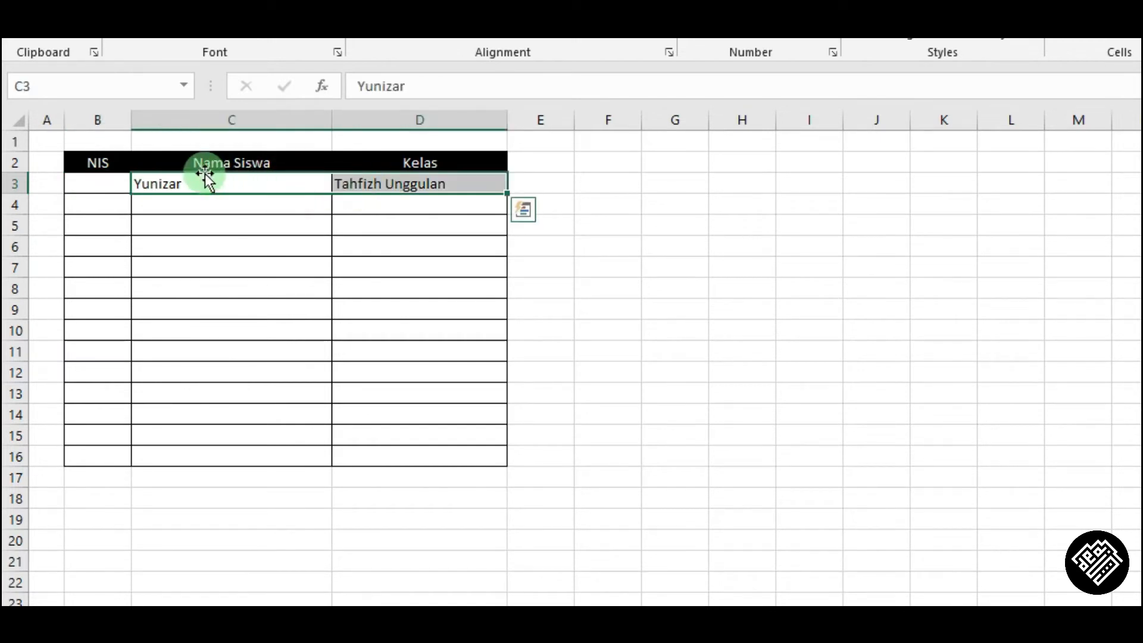
{"action": "left_click", "coordinate": [111, 187]}
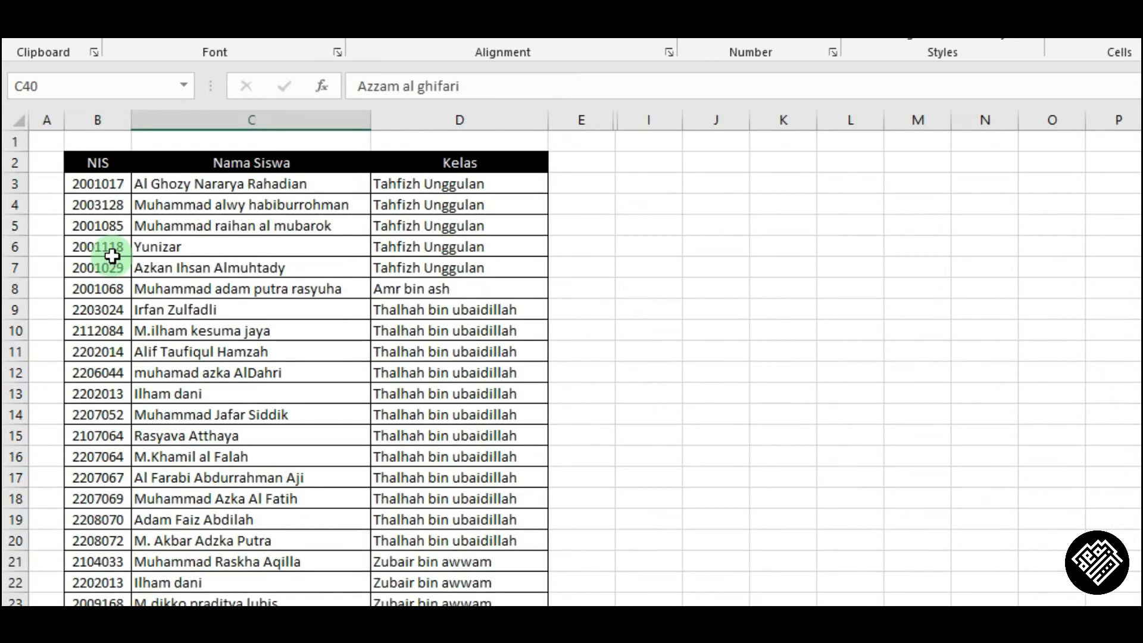
{"action": "left_click", "coordinate": [112, 251]}
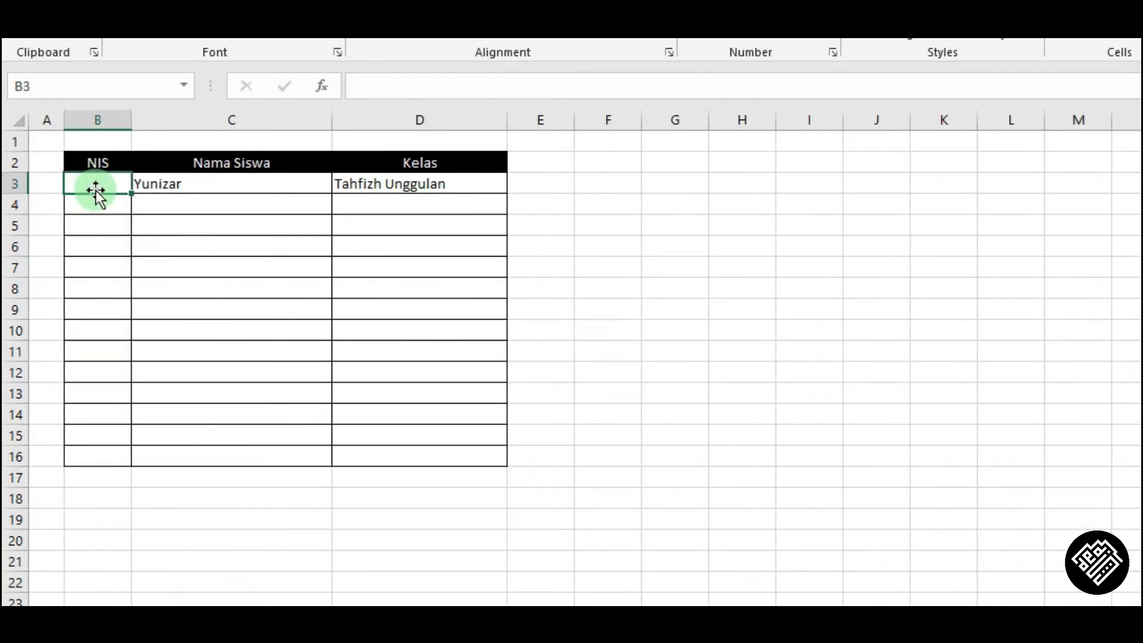
{"action": "type", "text": "2001118"}
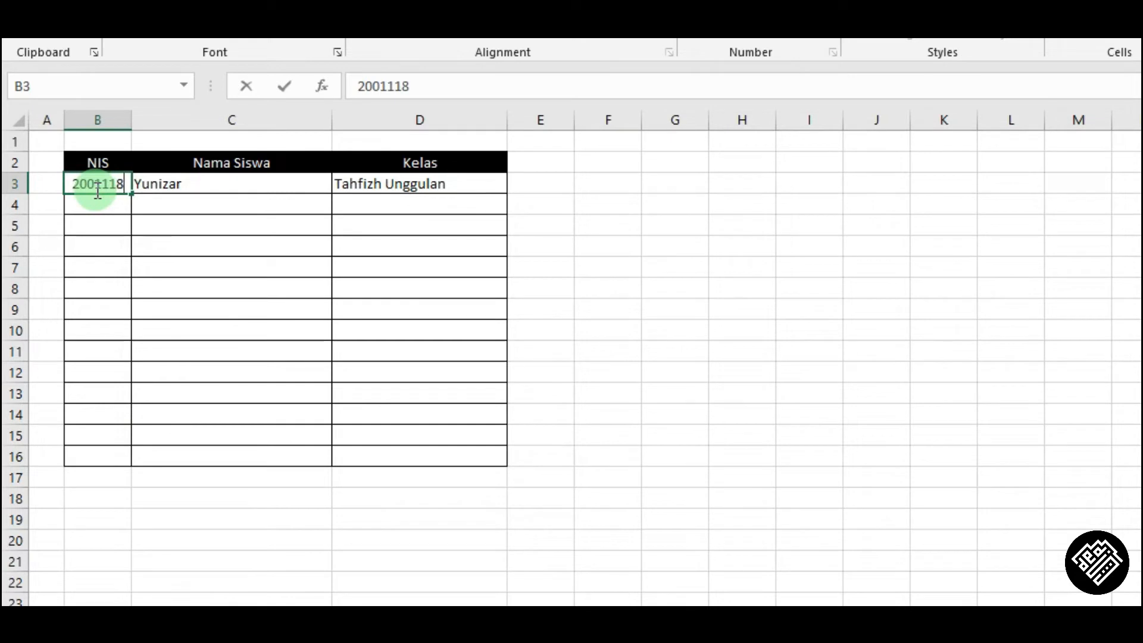
{"action": "key", "text": "Return"}
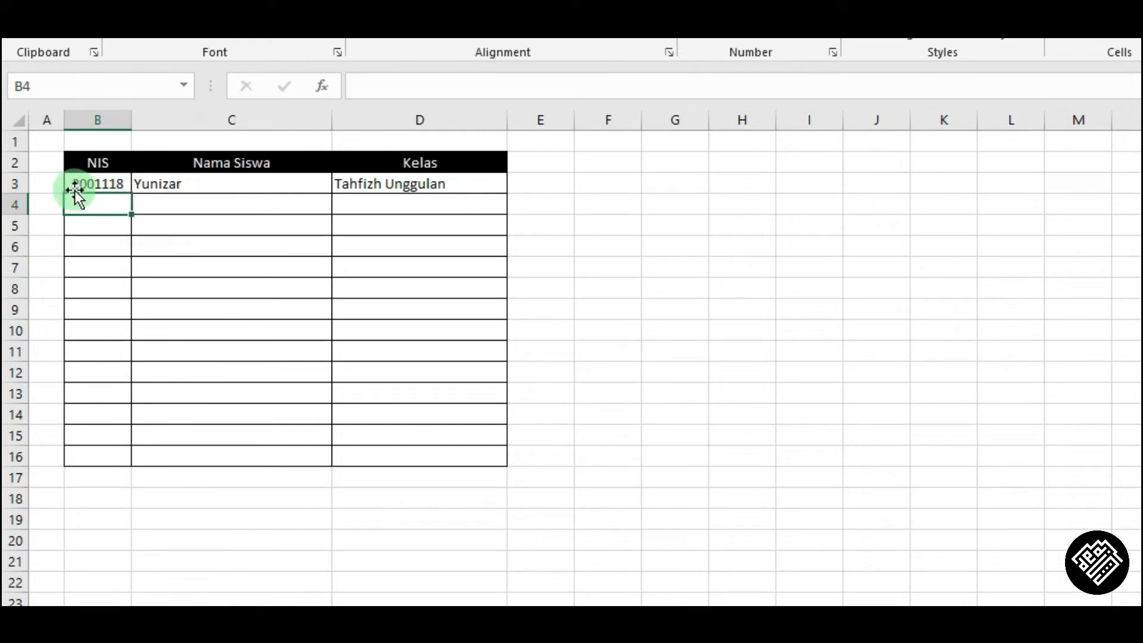
Clear the name and class cells C3:D3 on Sheet2.
{"action": "left_click", "coordinate": [284, 182]}
{"action": "left_click_drag", "start_coordinate": [312, 185], "coordinate": [429, 184]}
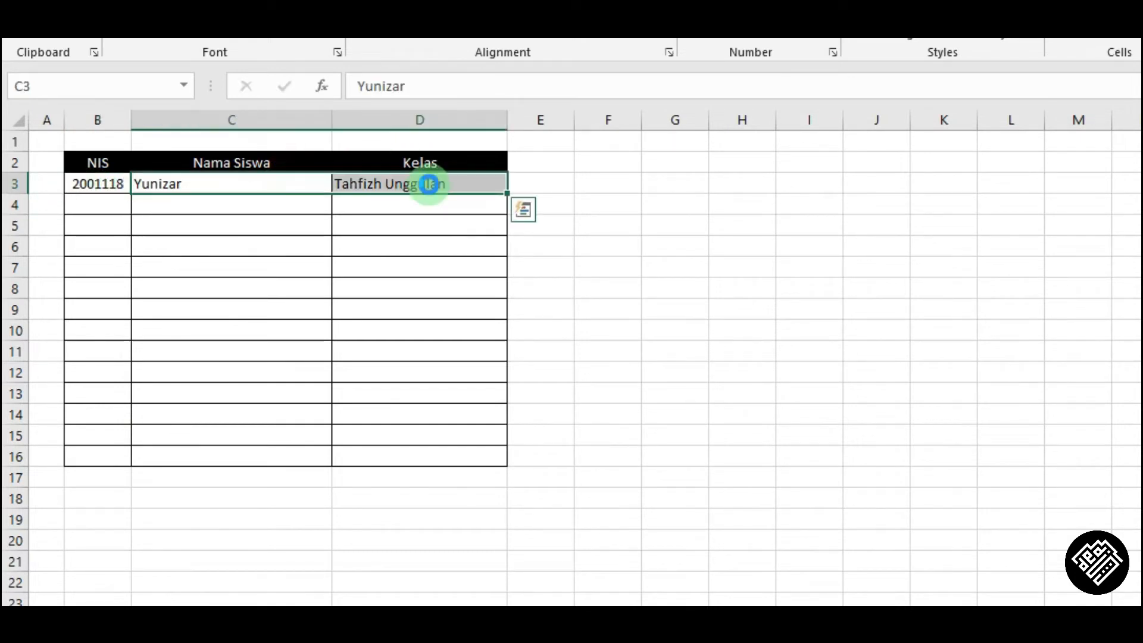
{"action": "key", "text": "Delete"}
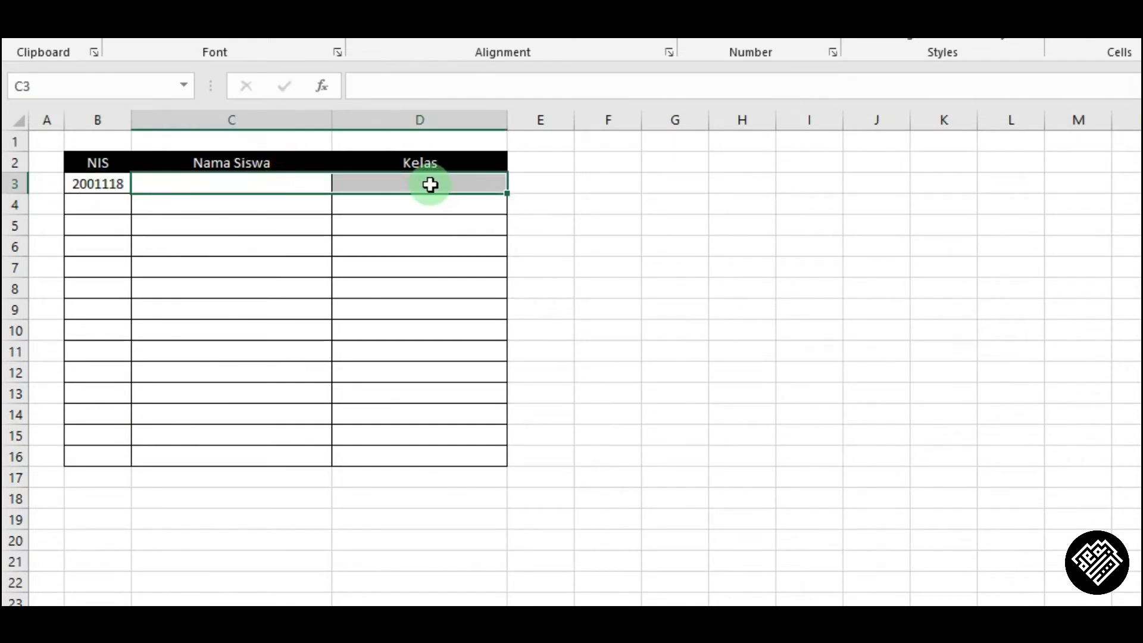
Start an INDEX formula in C3 that uses Sheet1 column C as its array.
{"action": "left_click", "coordinate": [282, 191]}
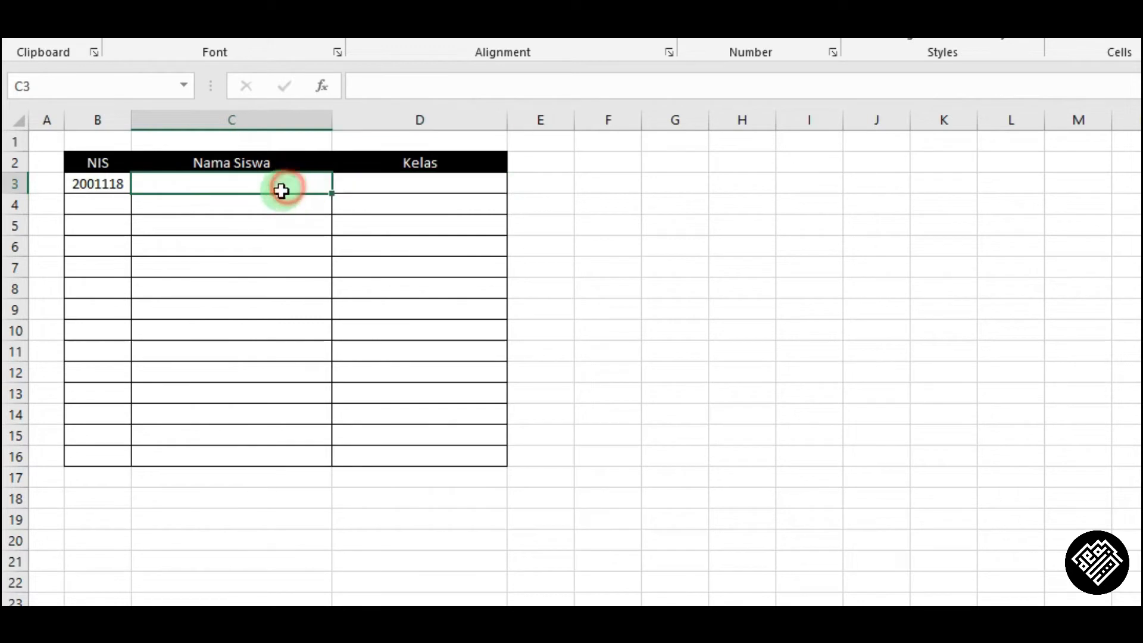
{"action": "left_click", "coordinate": [402, 84]}
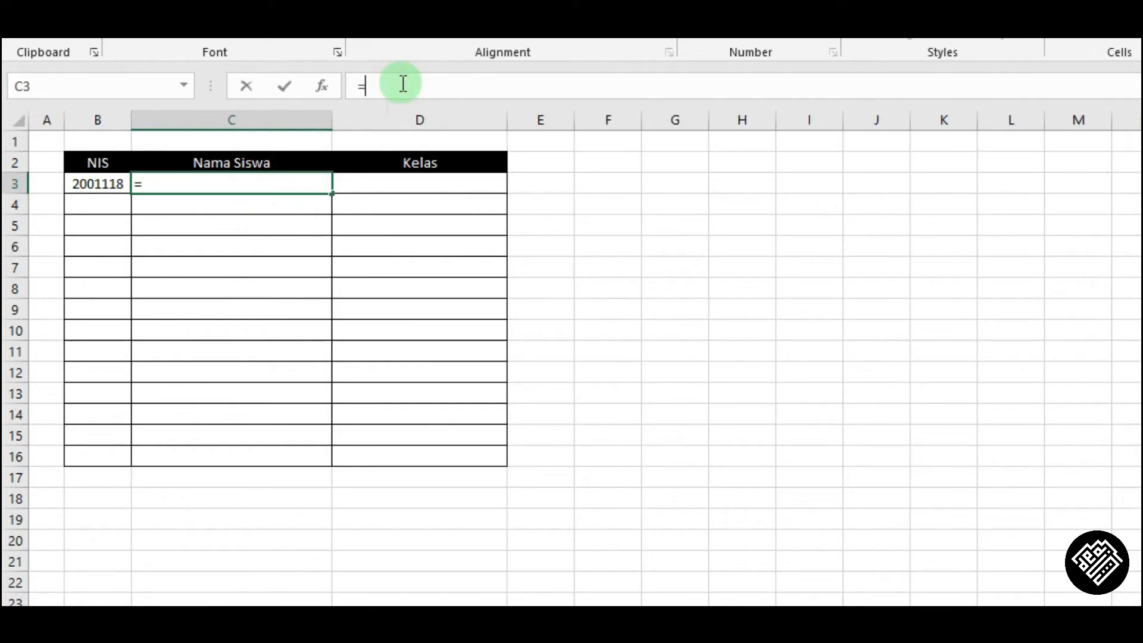
{"action": "type", "text": "=ind"}
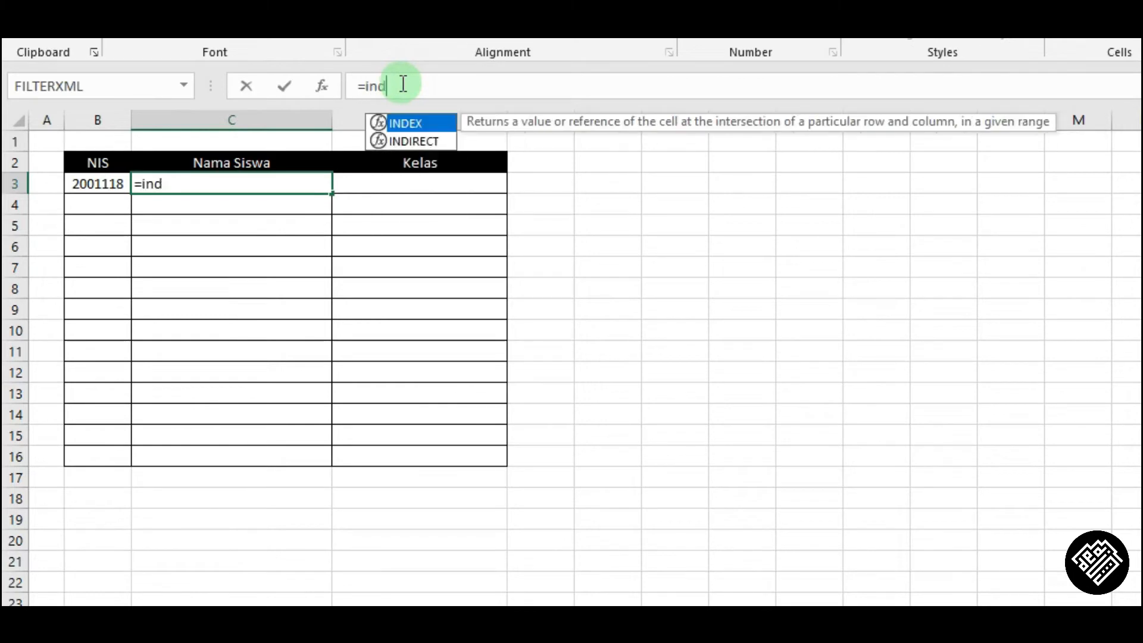
{"action": "key", "text": "Tab"}
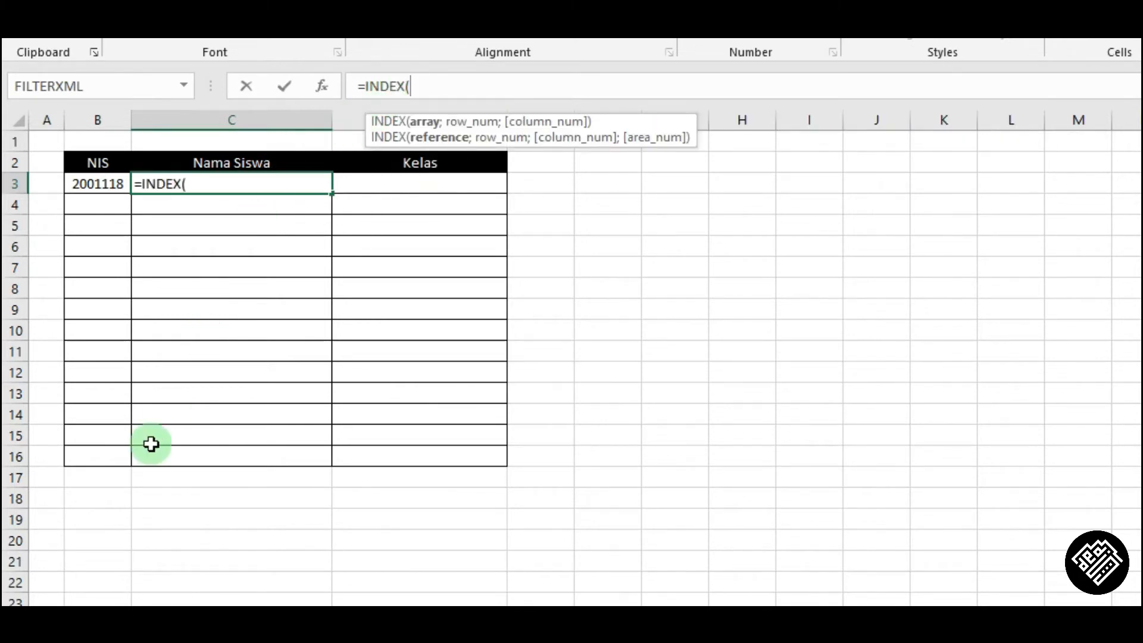
{"action": "left_click", "coordinate": [114, 637]}
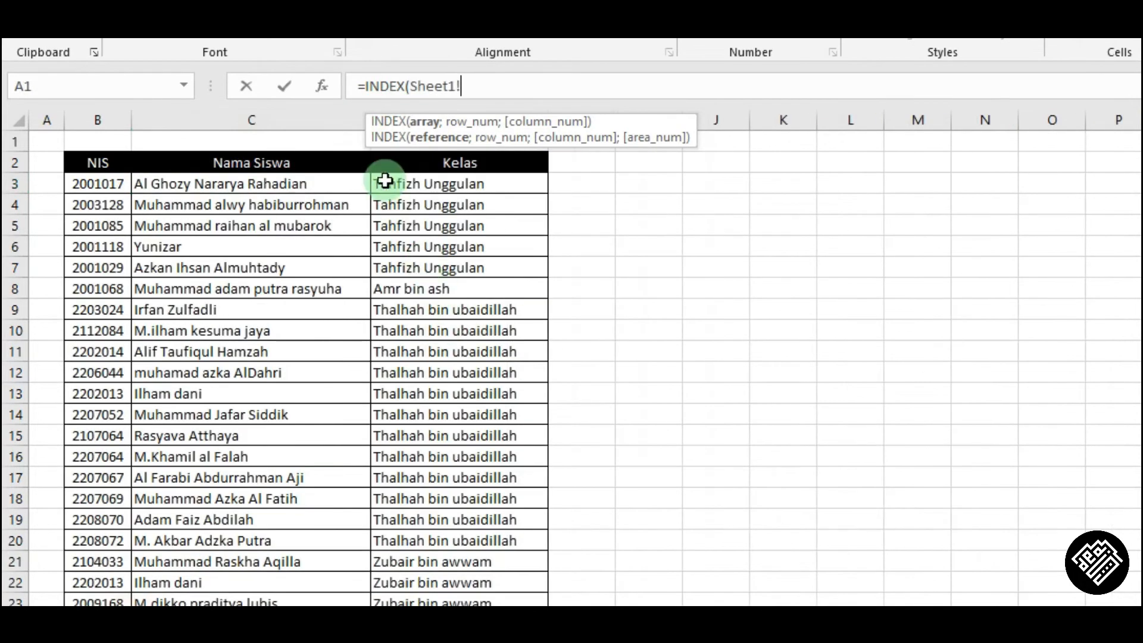
{"action": "left_click", "coordinate": [234, 121]}
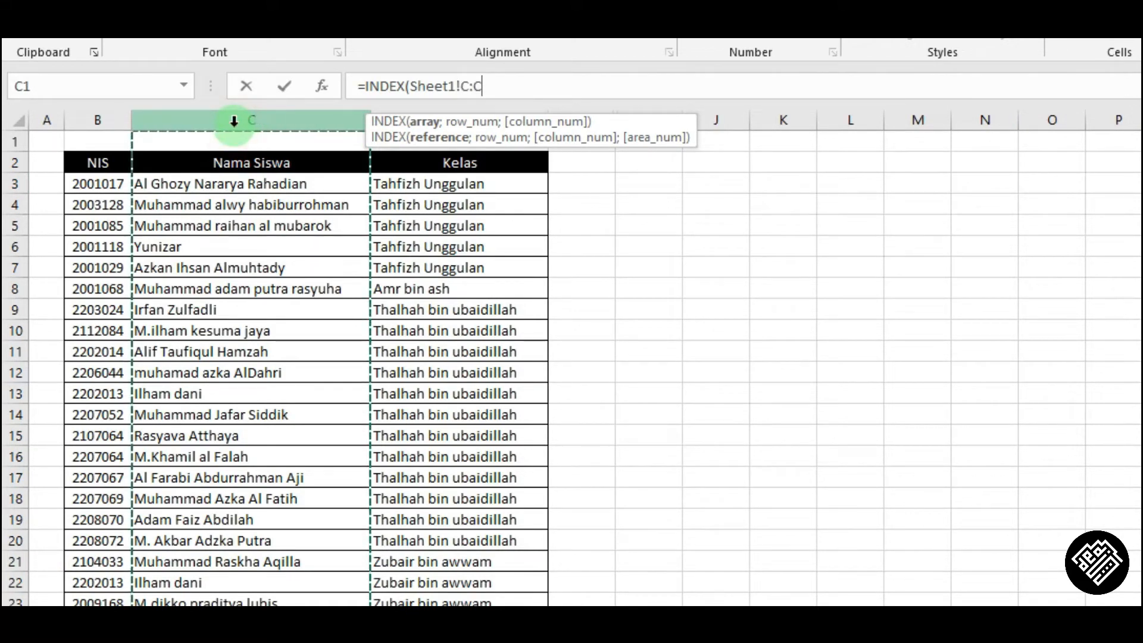
{"action": "type", "text": ";"}
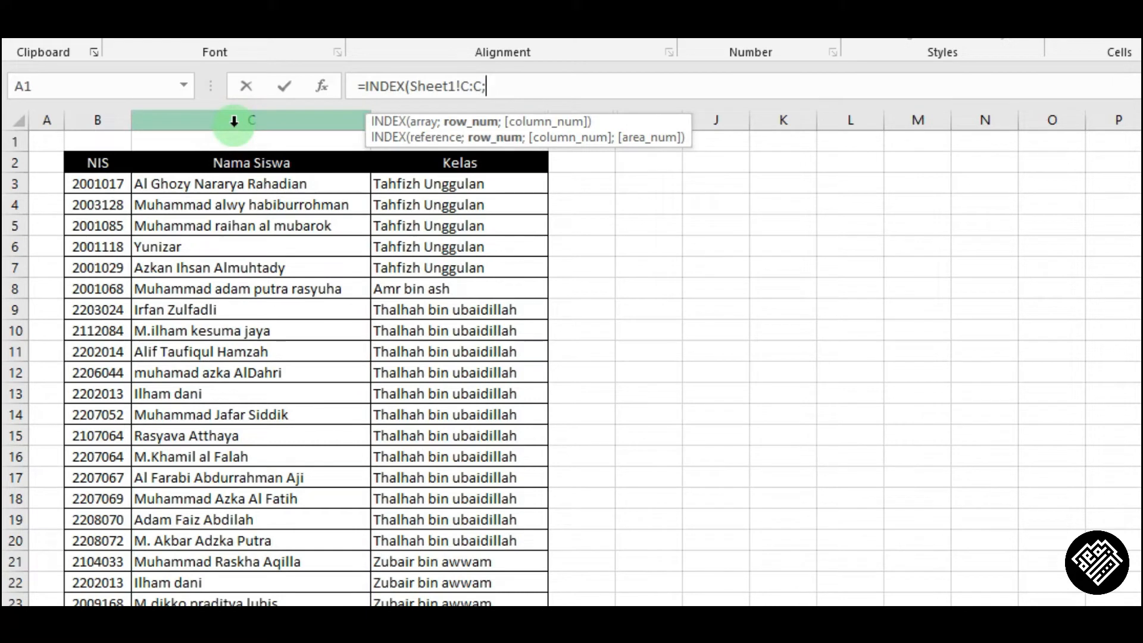
{"action": "type", "text": "mat"}
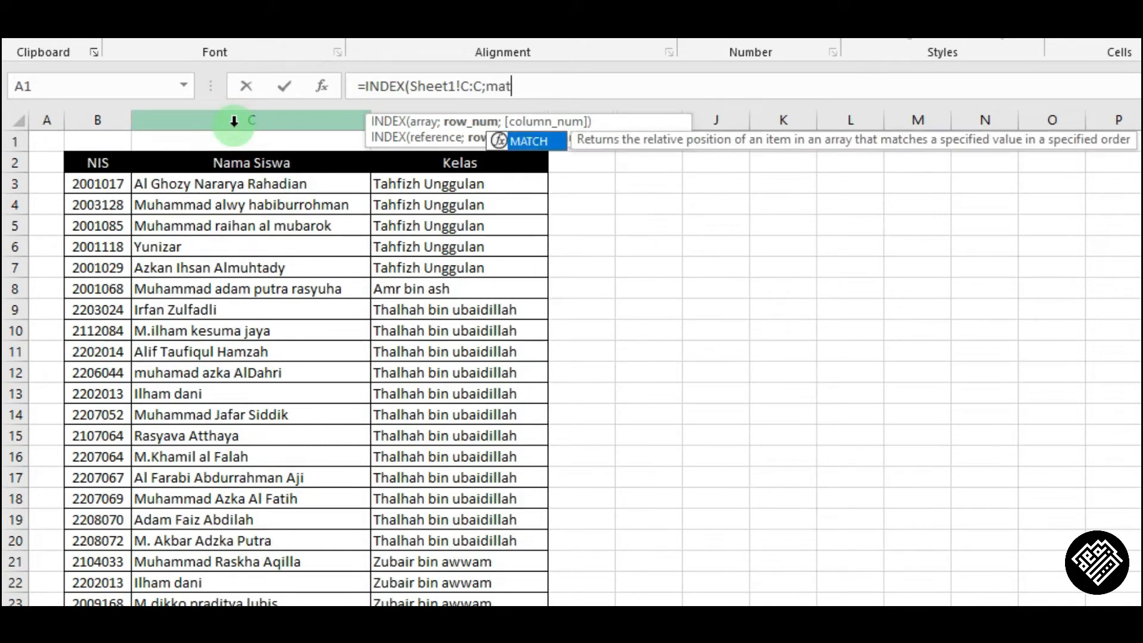
Nest MATCH(Sheet2!B3;Sheet1!B:B;0) as the row number and finish the formula in C3.
{"action": "key", "text": "Tab"}
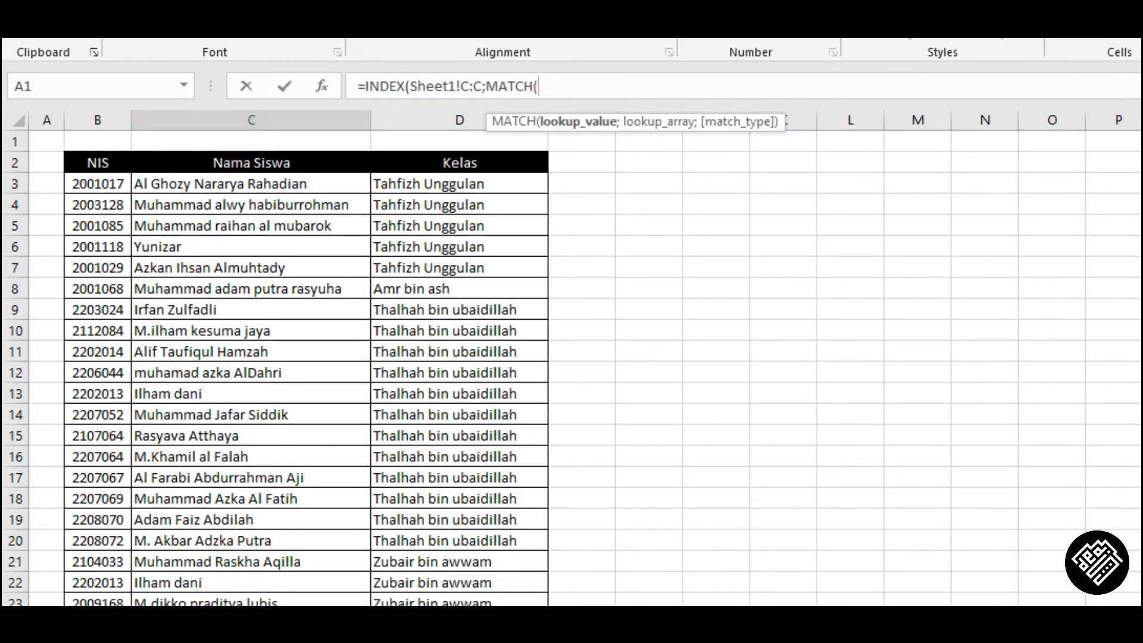
{"action": "left_click", "coordinate": [214, 616]}
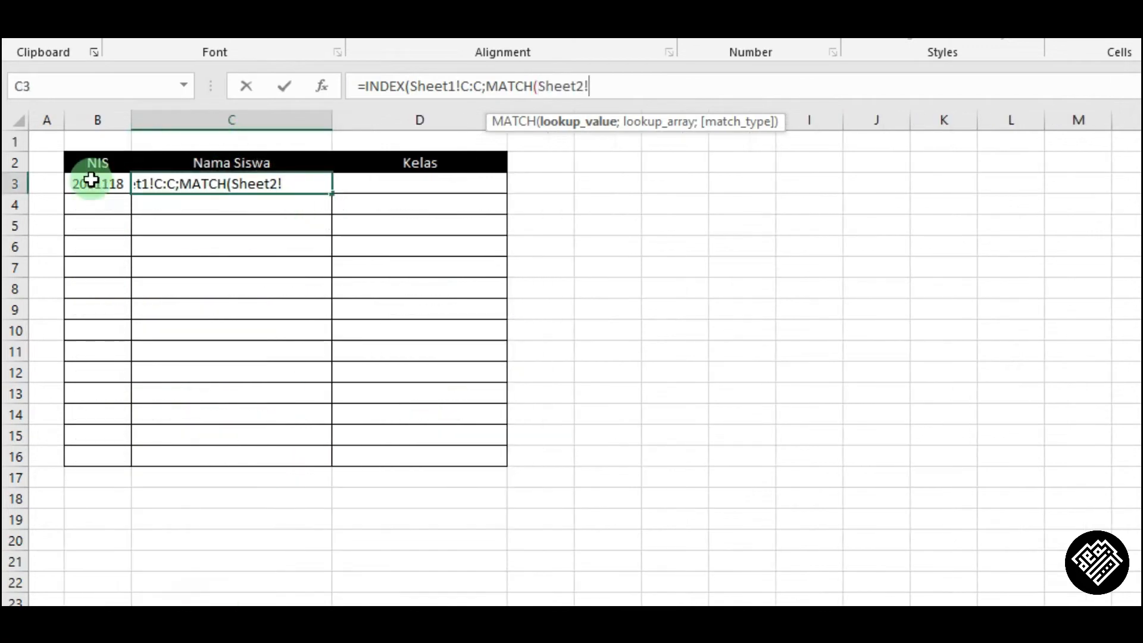
{"action": "left_click", "coordinate": [90, 180]}
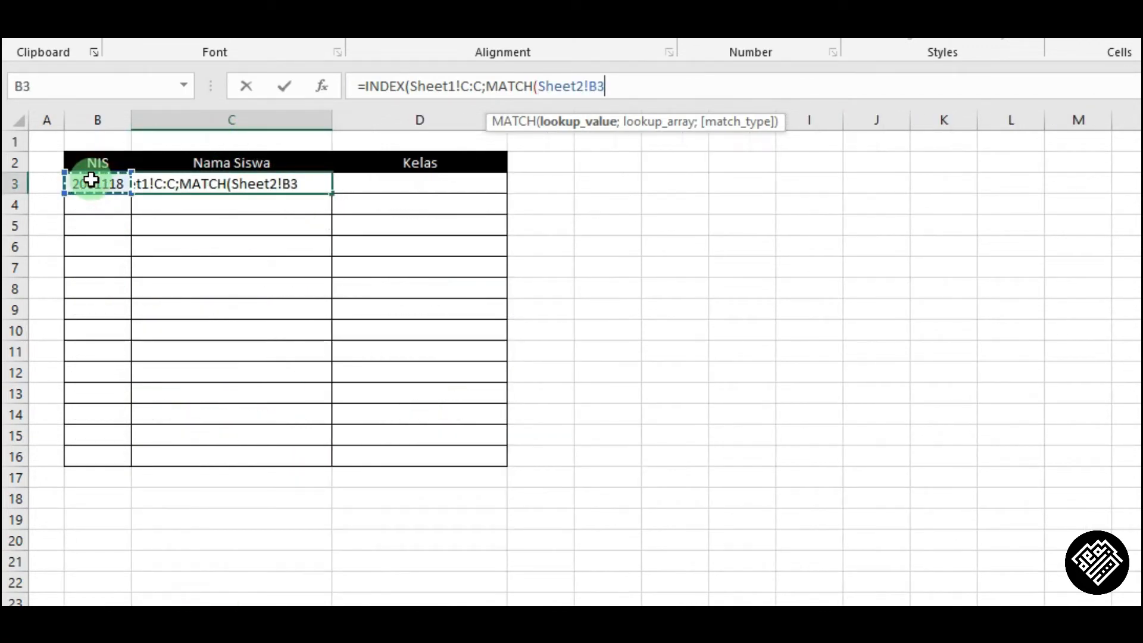
{"action": "left_click", "coordinate": [596, 133]}
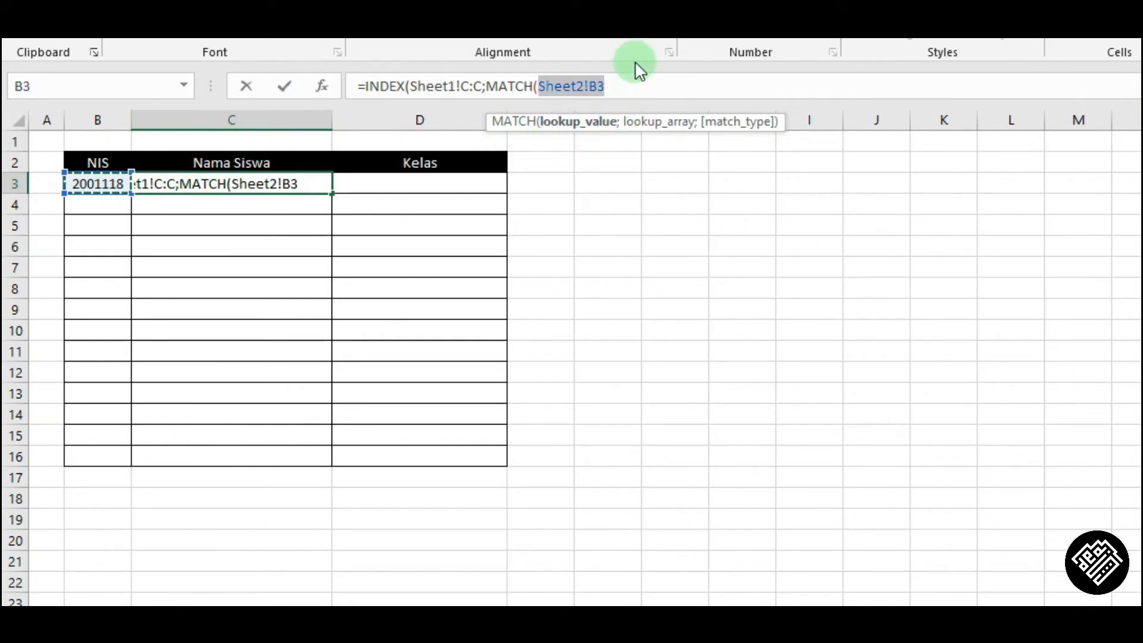
{"action": "left_click", "coordinate": [620, 82]}
{"action": "type", "text": ";"}
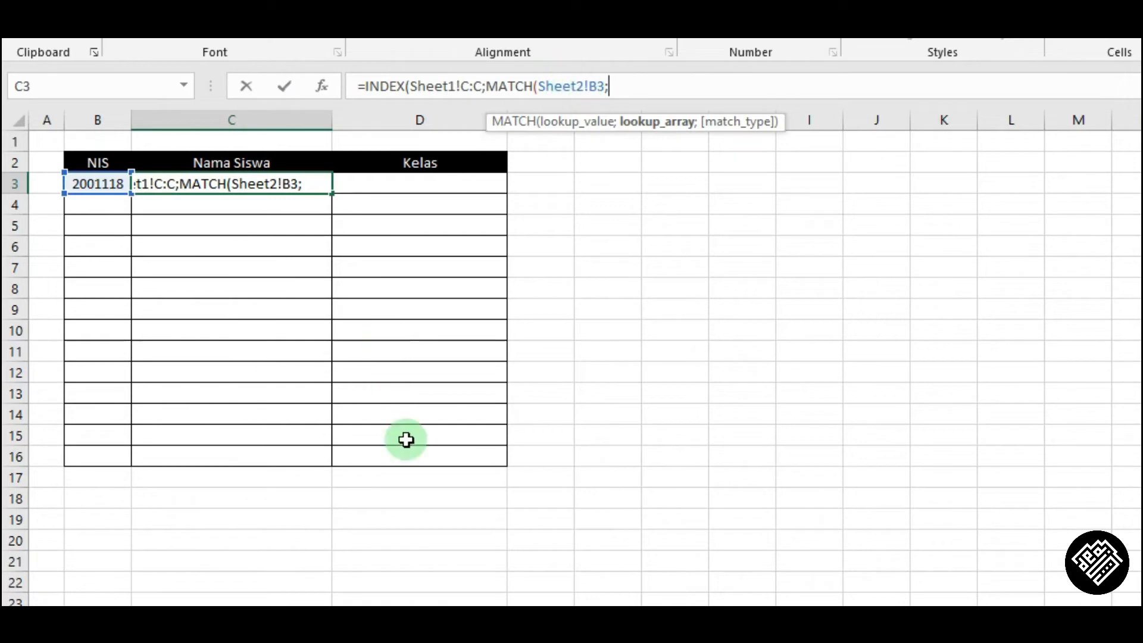
{"action": "left_click", "coordinate": [153, 604]}
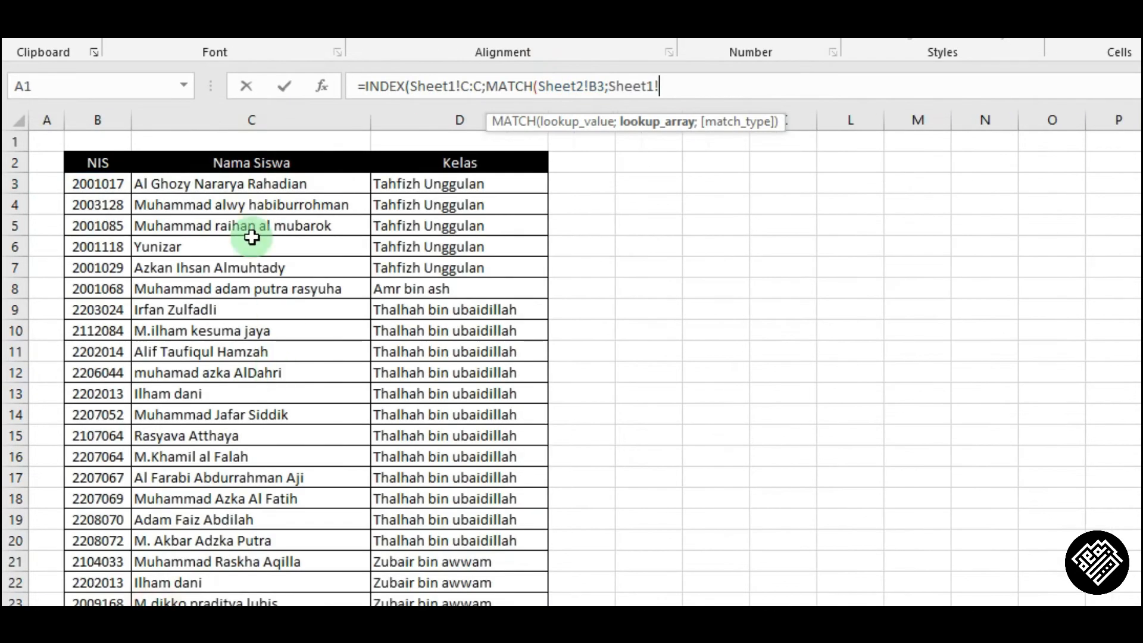
{"action": "left_click", "coordinate": [98, 107]}
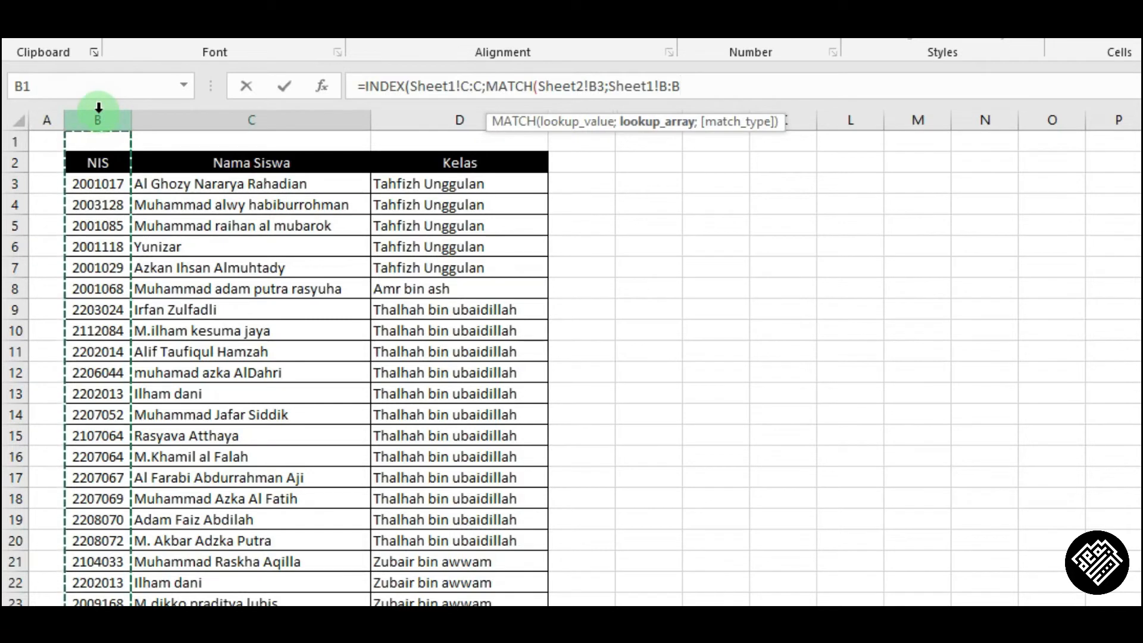
{"action": "type", "text": ";"}
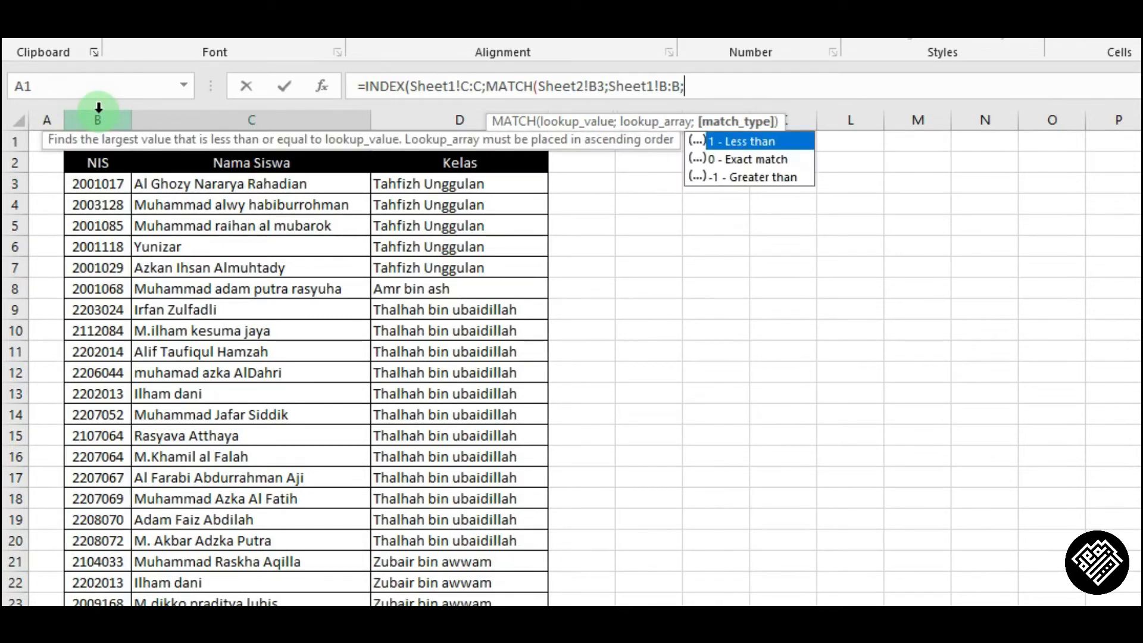
{"action": "type", "text": "0)"}
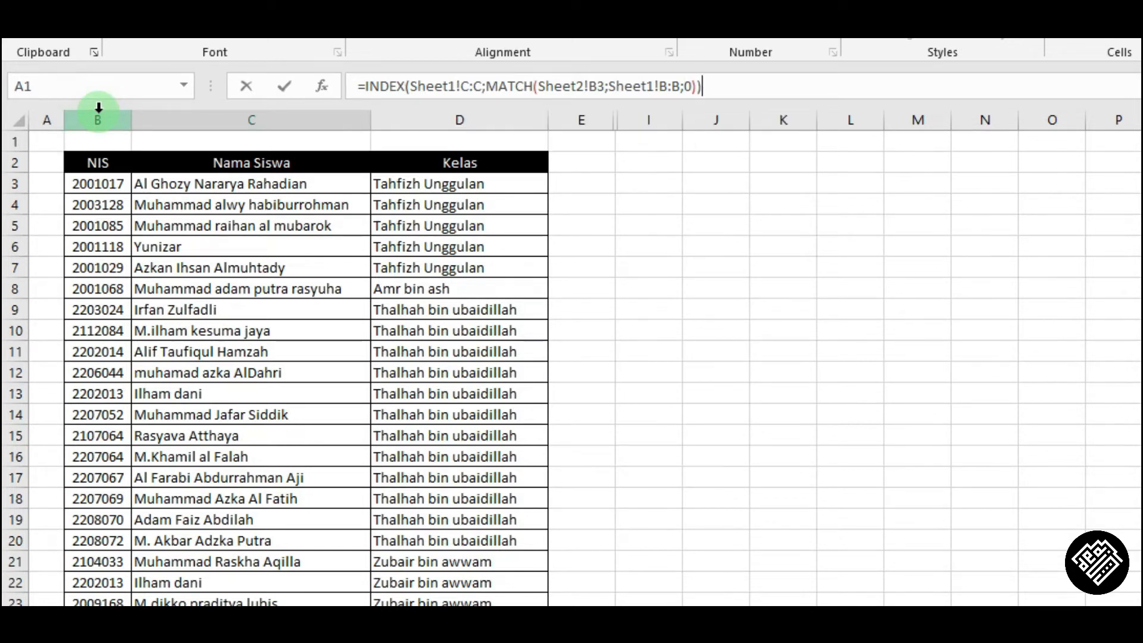
{"action": "key", "text": "Return"}
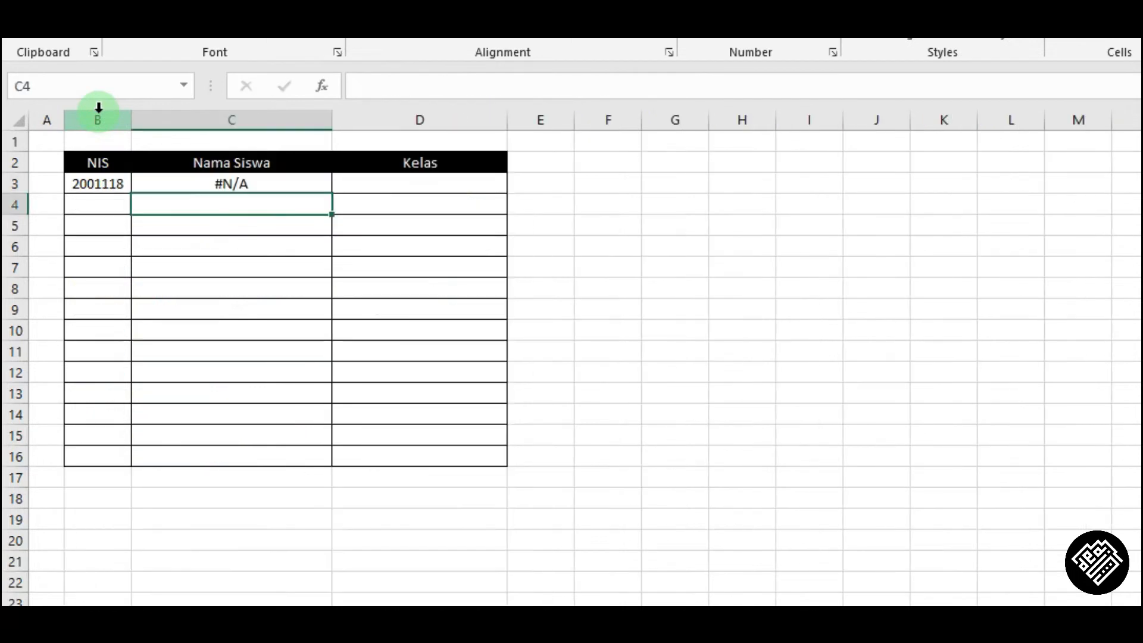
Change the MATCH lookup value in C3's formula from the Sheet2!B3 reference to plain B3.
{"action": "key", "text": "Up"}
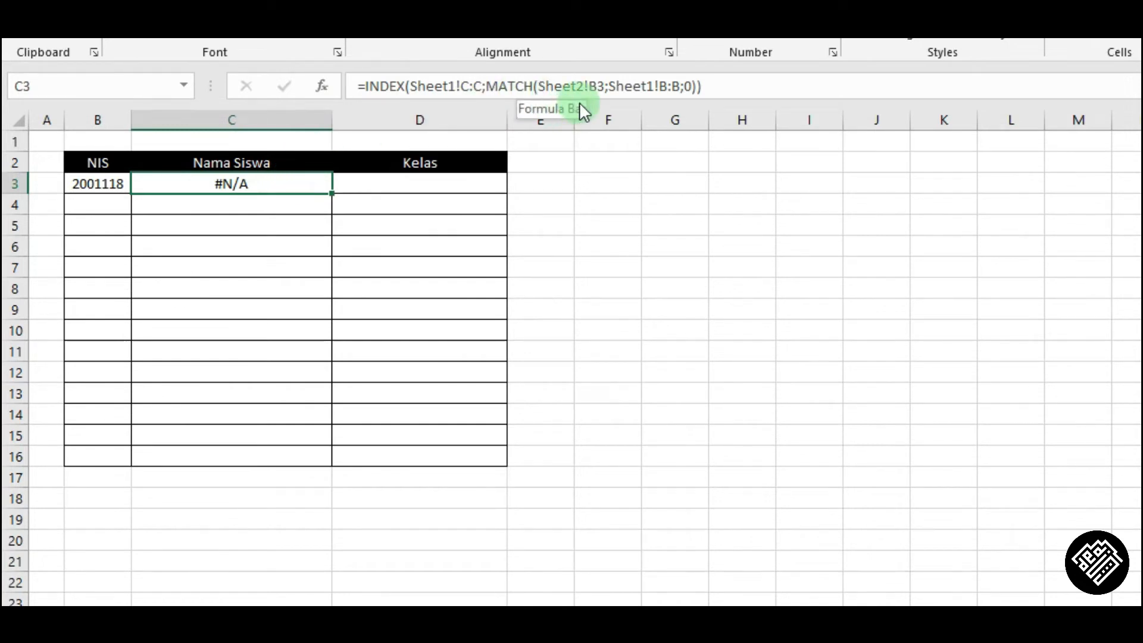
{"action": "left_click", "coordinate": [551, 87]}
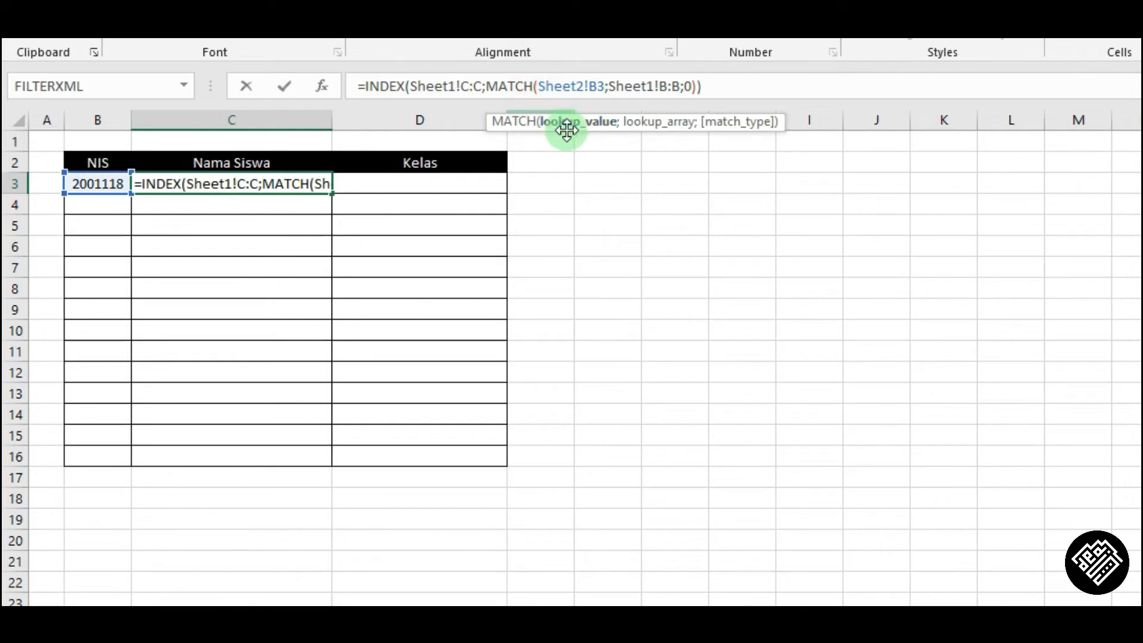
{"action": "left_click", "coordinate": [578, 128]}
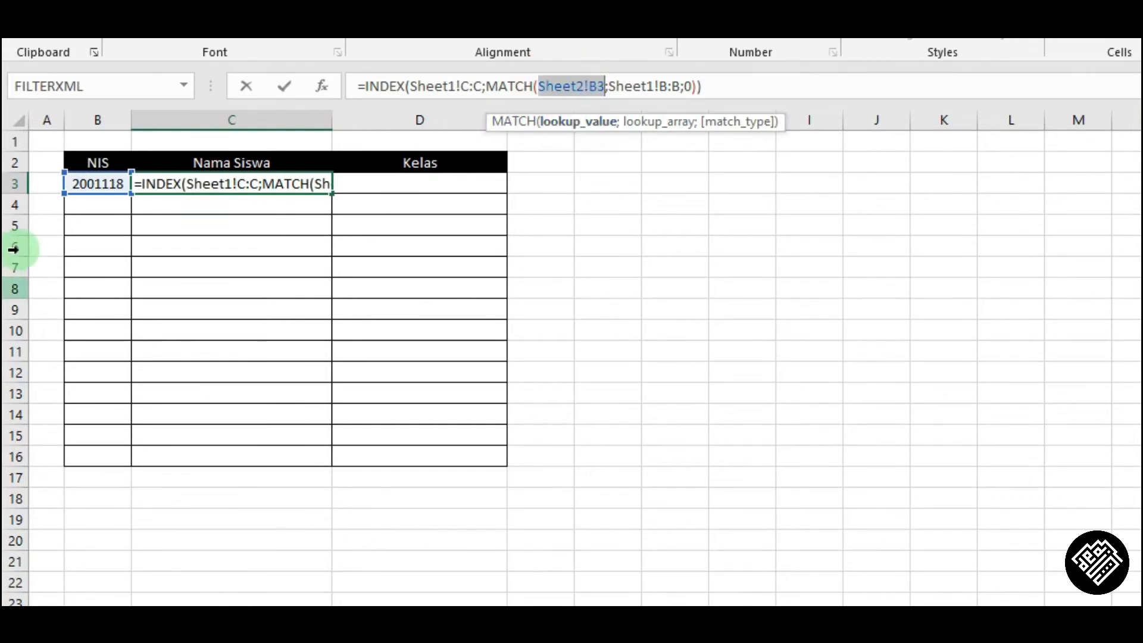
{"action": "left_click", "coordinate": [105, 185]}
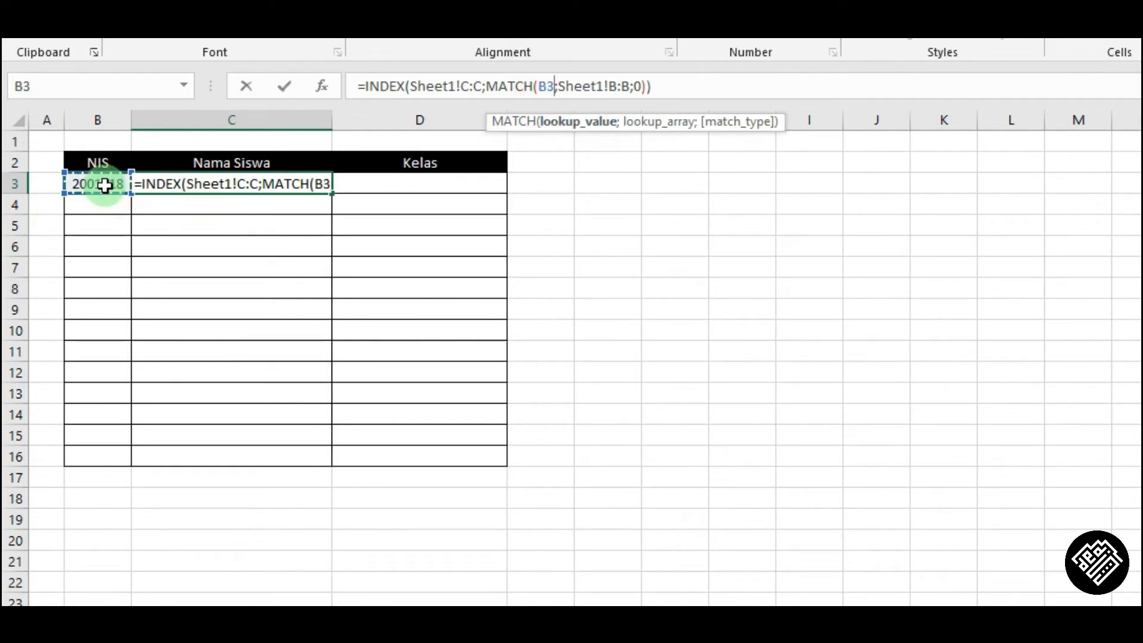
{"action": "key", "text": "Return"}
Wrap the MATCH lookup value in C3's formula in TEXT(B3;"#") so the NIS is matched as text.
{"action": "key", "text": "Up"}
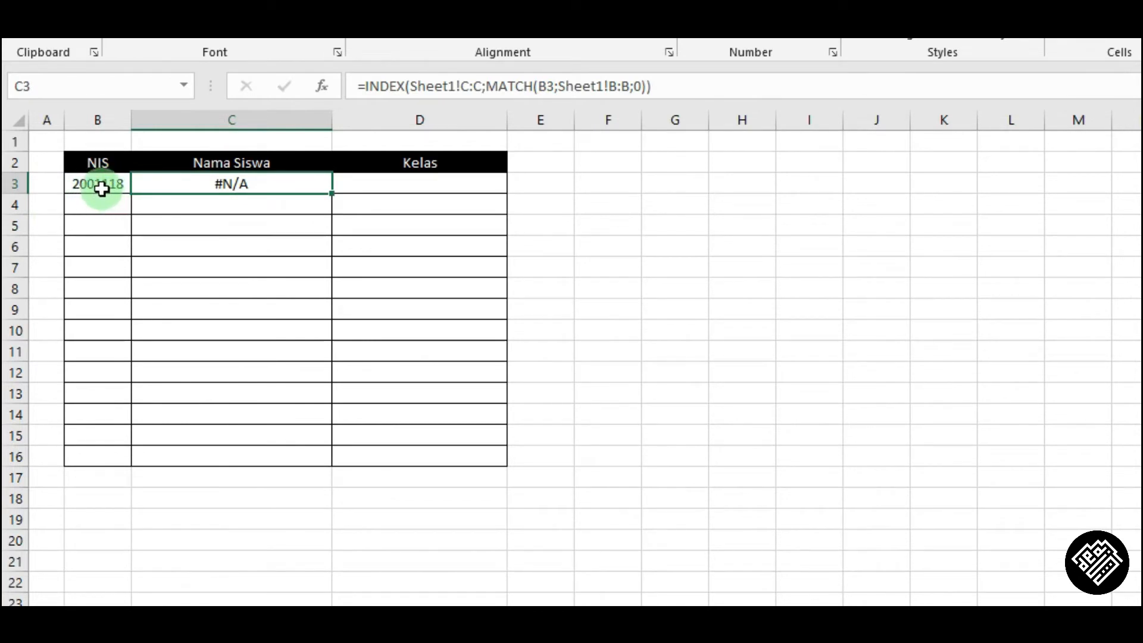
{"action": "left_click", "coordinate": [102, 188]}
{"action": "left_click", "coordinate": [256, 181]}
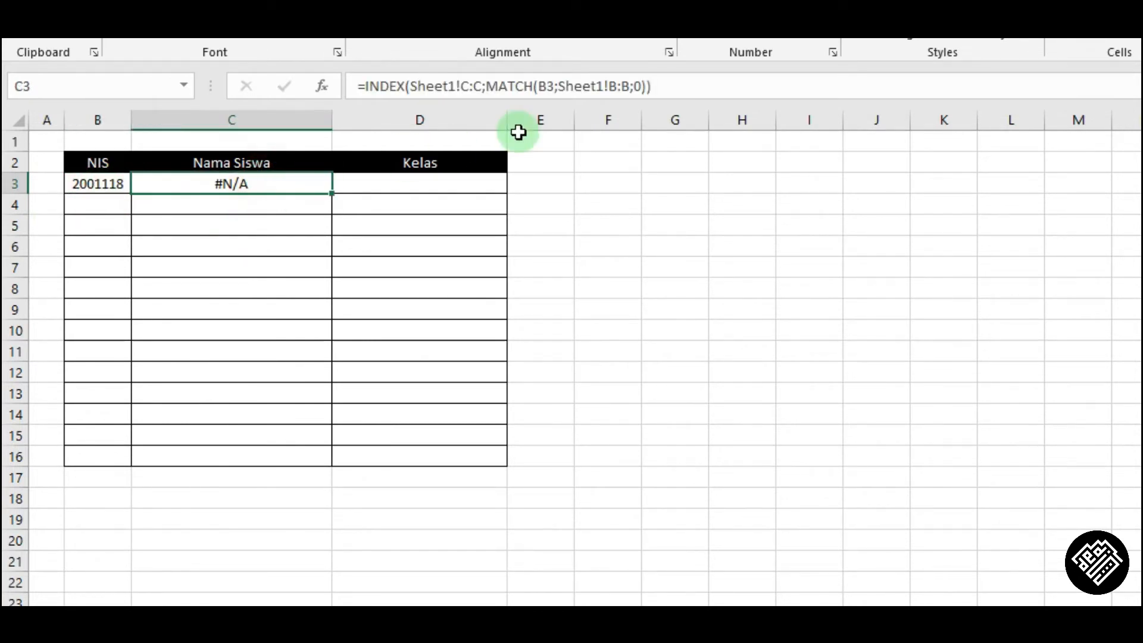
{"action": "left_click", "coordinate": [542, 86]}
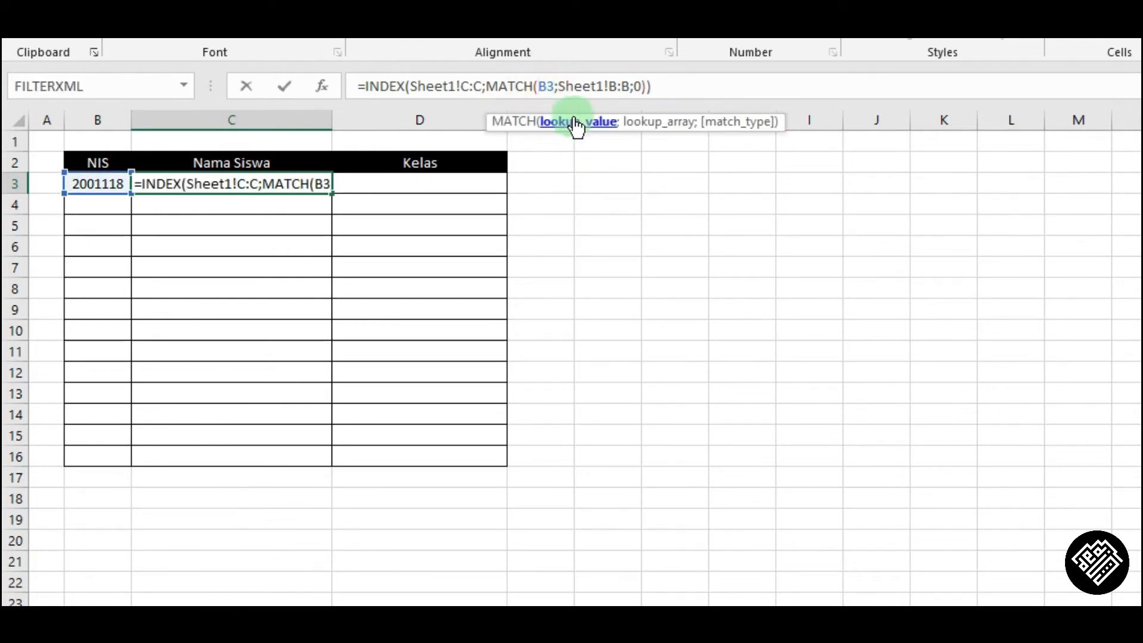
{"action": "left_click", "coordinate": [590, 126]}
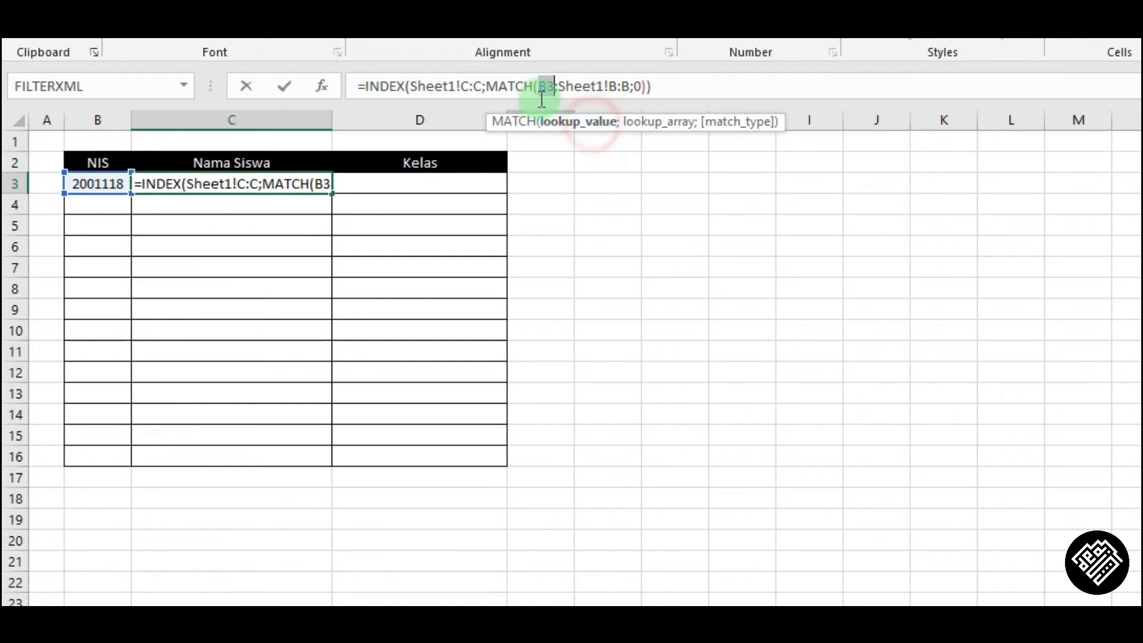
{"action": "left_click", "coordinate": [544, 91]}
{"action": "left_click", "coordinate": [539, 84]}
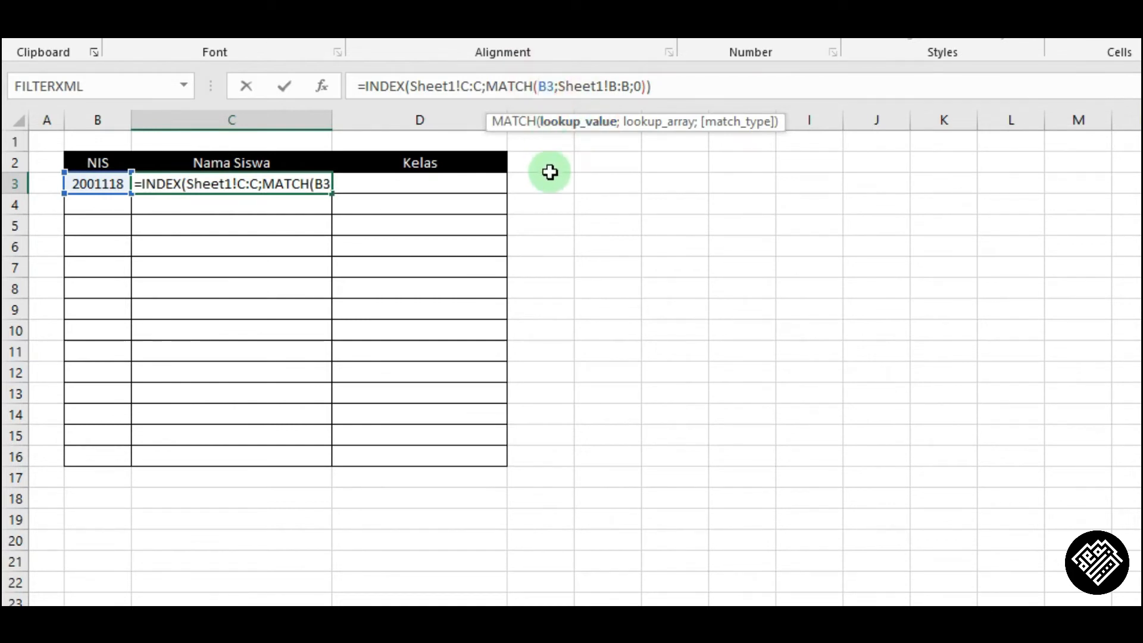
{"action": "type", "text": "te"}
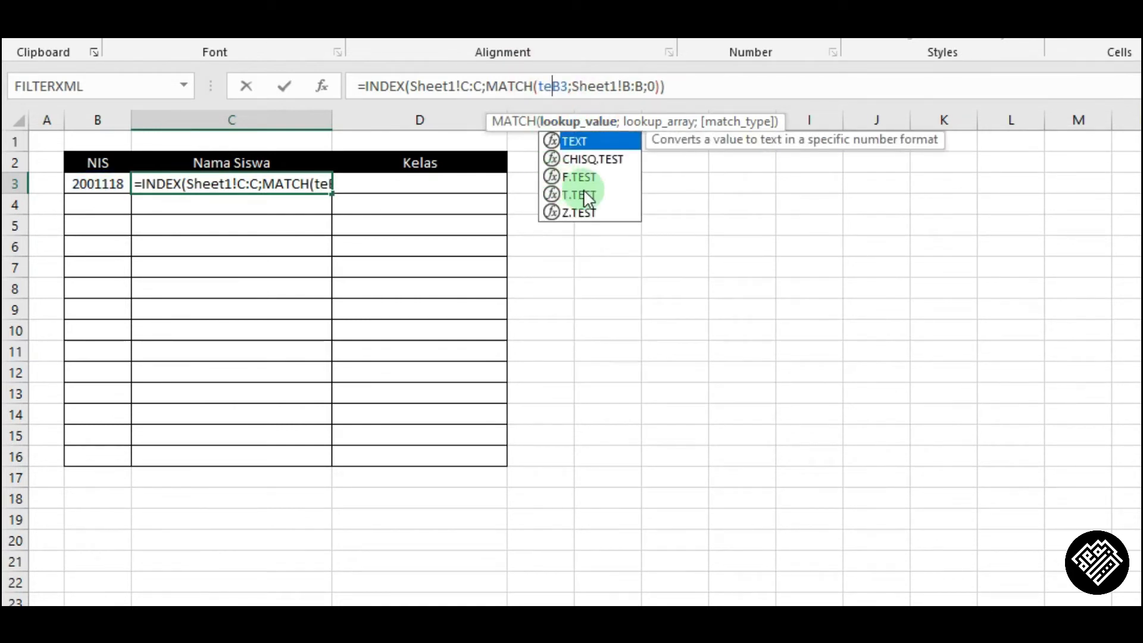
{"action": "key", "text": "Tab"}
{"action": "left_click", "coordinate": [589, 86]}
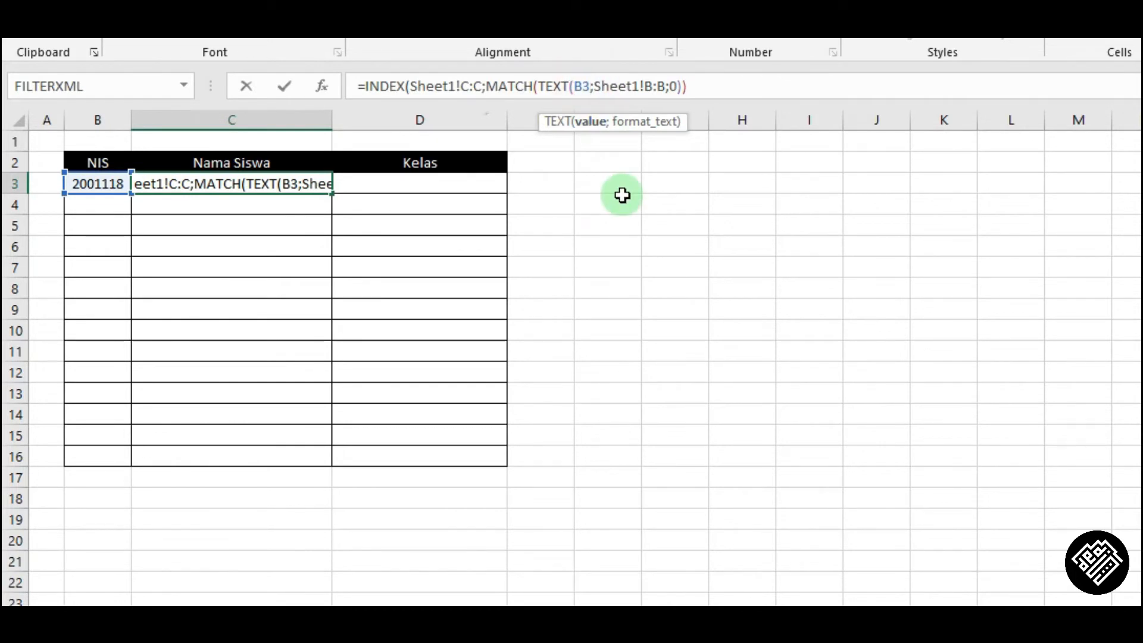
{"action": "type", "text": ";"}
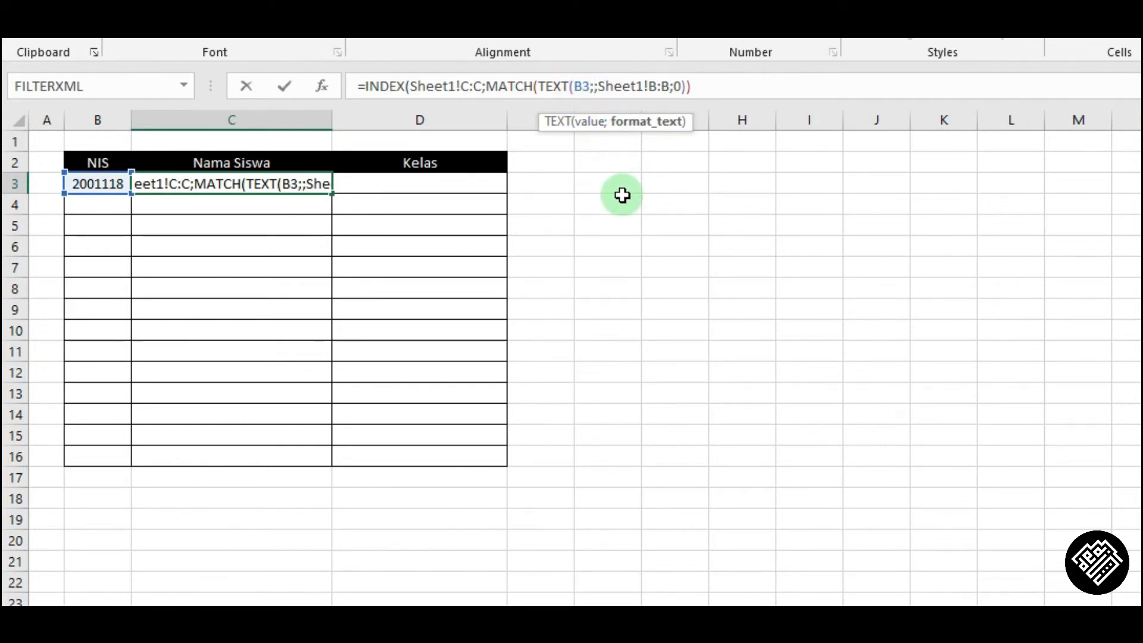
{"action": "type", "text": "\""}
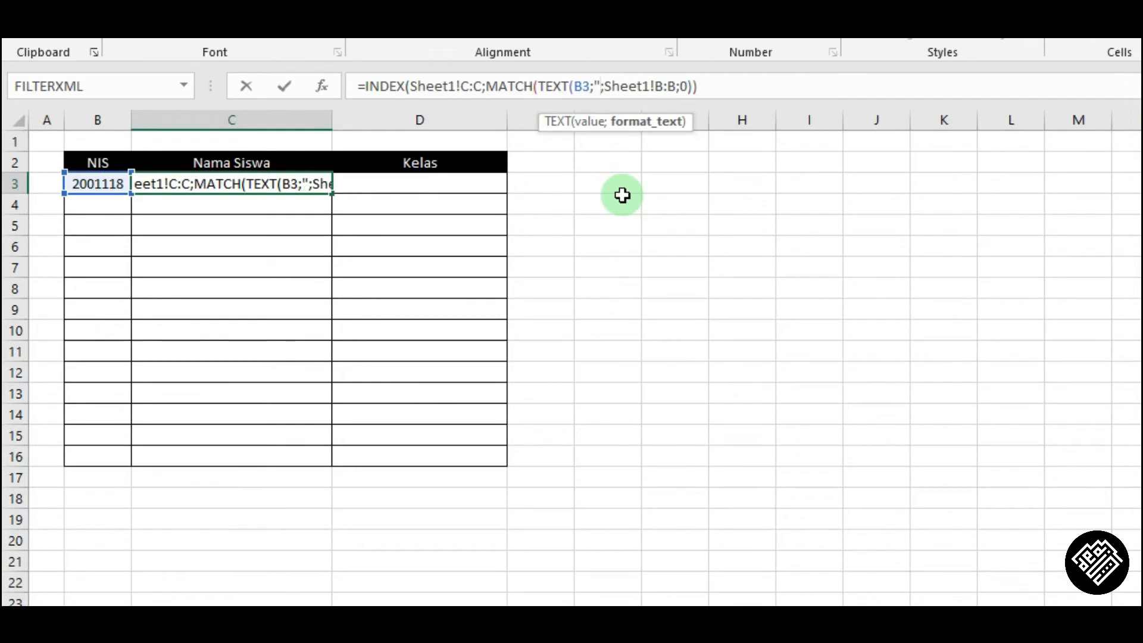
{"action": "type", "text": "#\""}
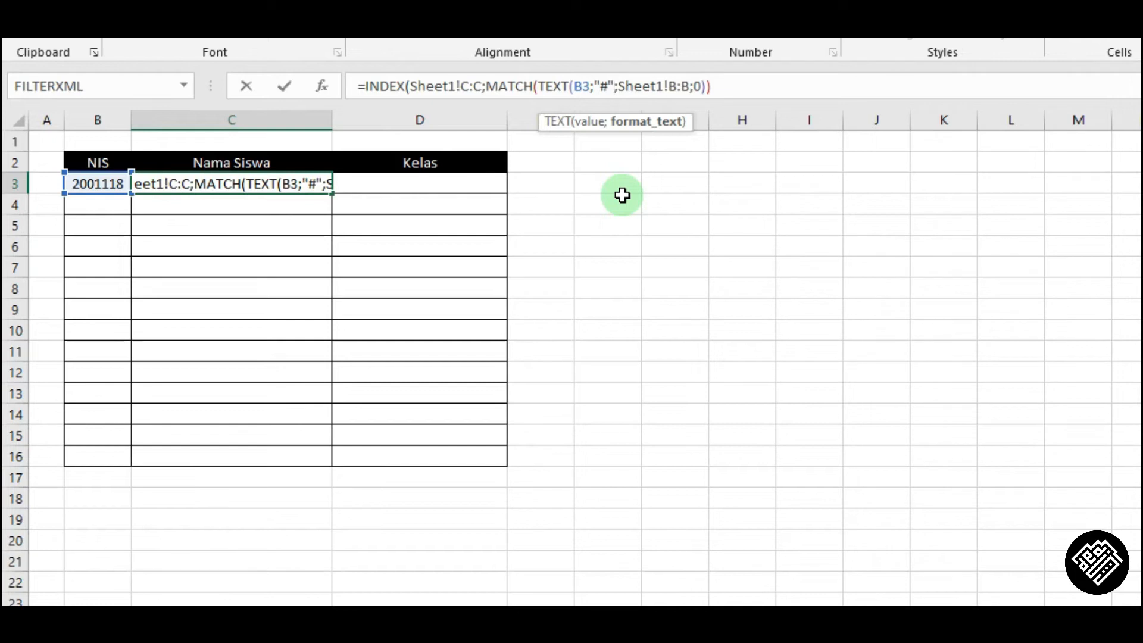
{"action": "type", "text": ")"}
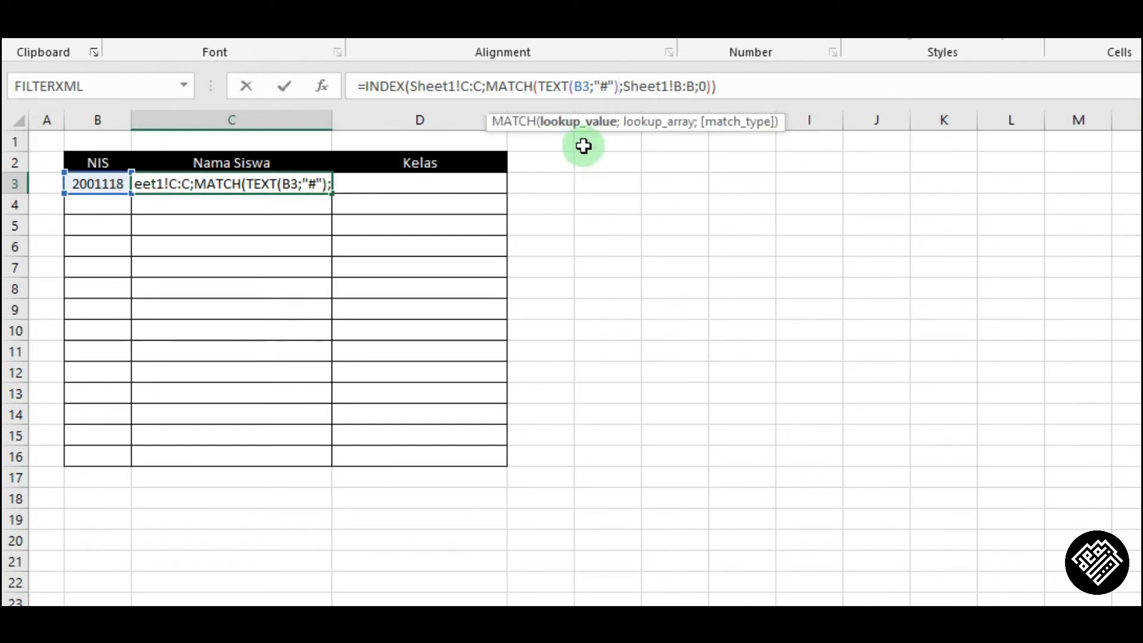
{"action": "left_click", "coordinate": [593, 123]}
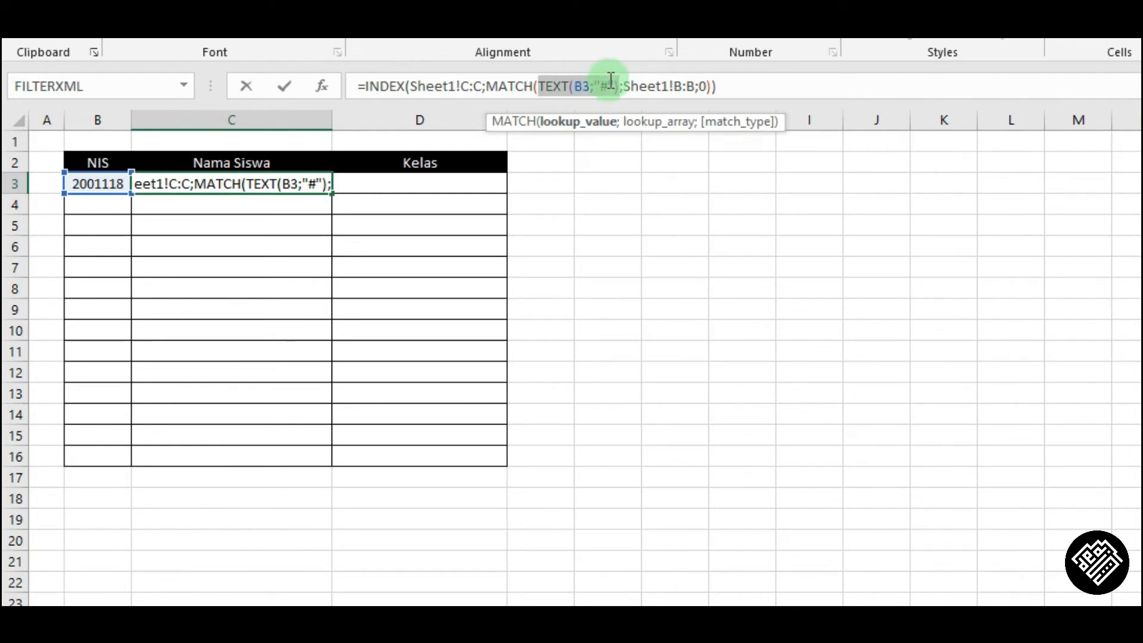
{"action": "key", "text": "Return"}
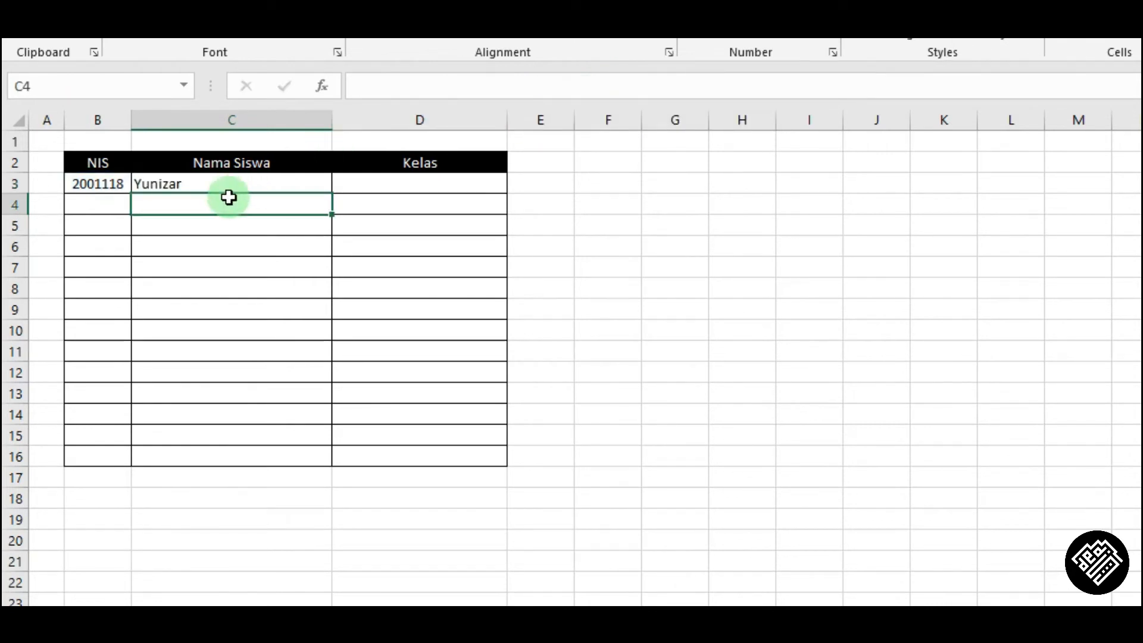
Copy C3's lookup formula across into the Kelas cell D3.
{"action": "left_click", "coordinate": [231, 184]}
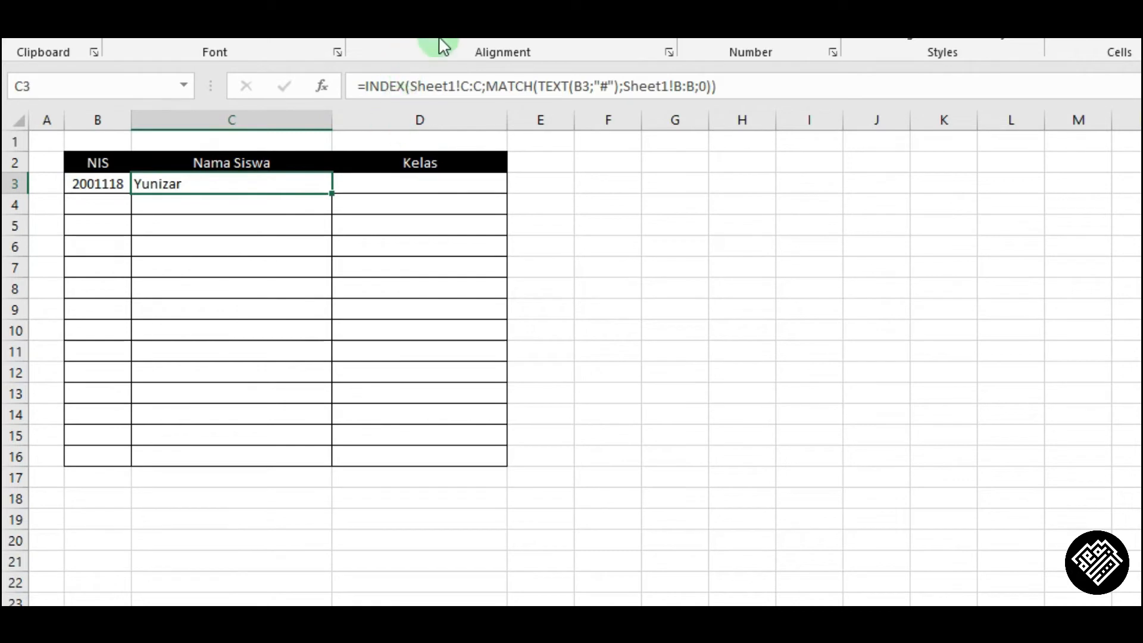
{"action": "left_click", "coordinate": [469, 33]}
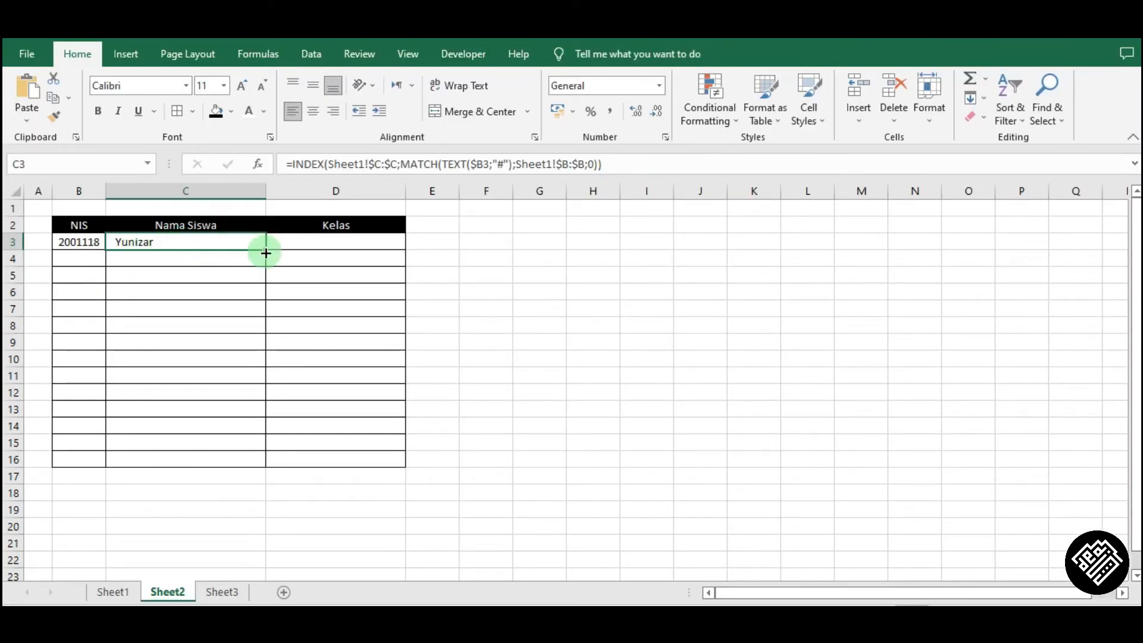
{"action": "left_click_drag", "start_coordinate": [270, 253], "coordinate": [360, 258]}
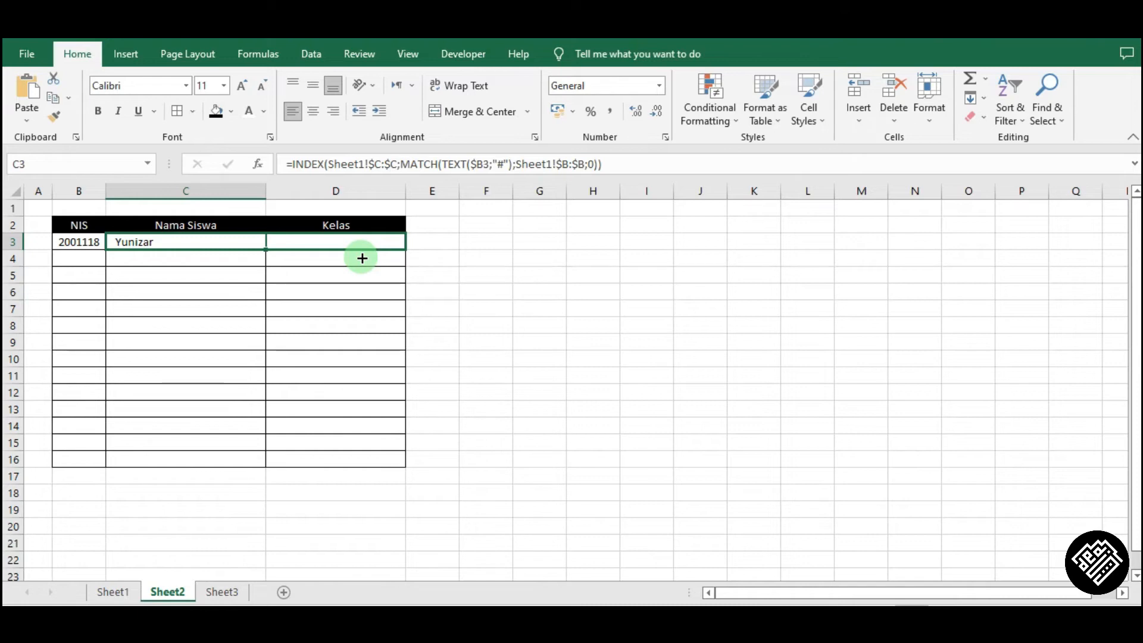
{"action": "left_click_drag", "start_coordinate": [362, 257], "coordinate": [360, 256]}
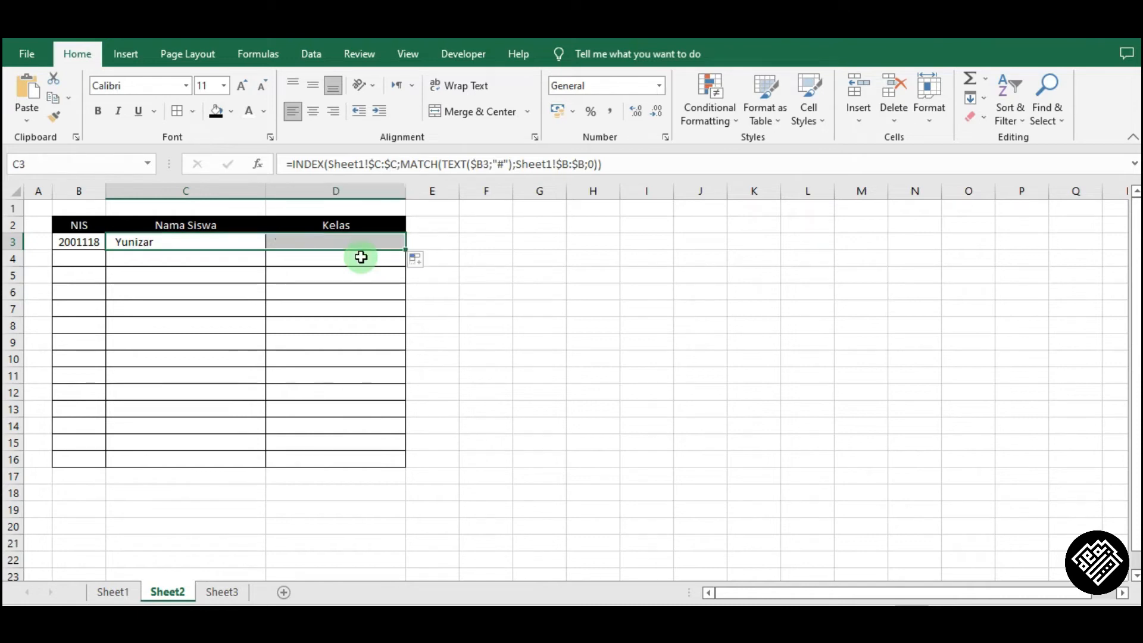
{"action": "left_click", "coordinate": [314, 240]}
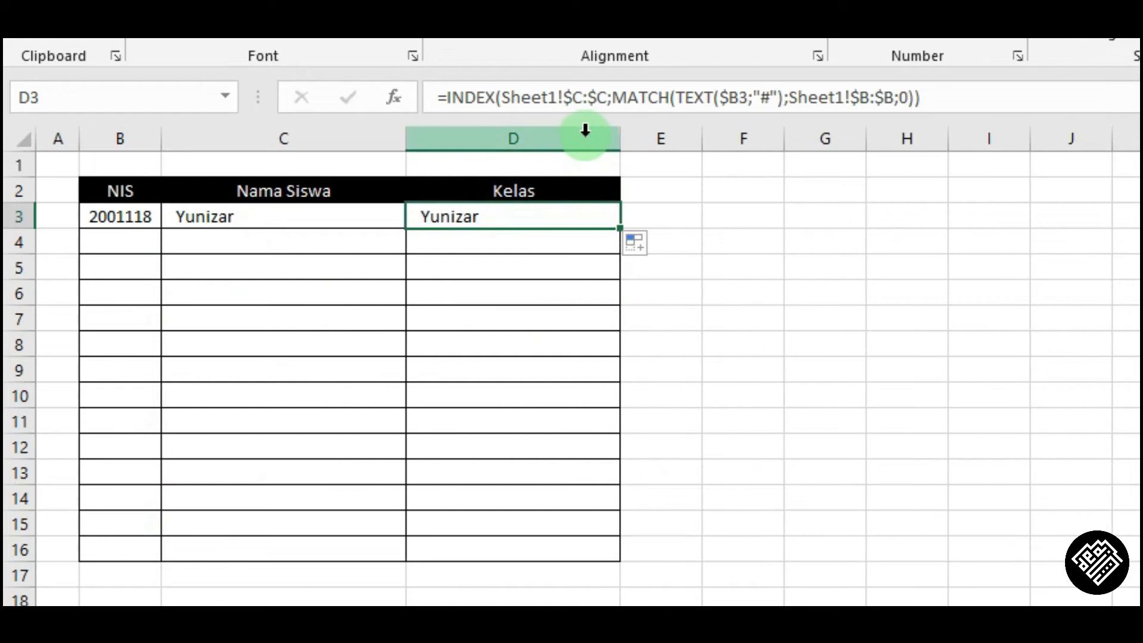
Change the INDEX array in D3's formula to Sheet1!$D:$D so it returns the class.
{"action": "left_click", "coordinate": [587, 97]}
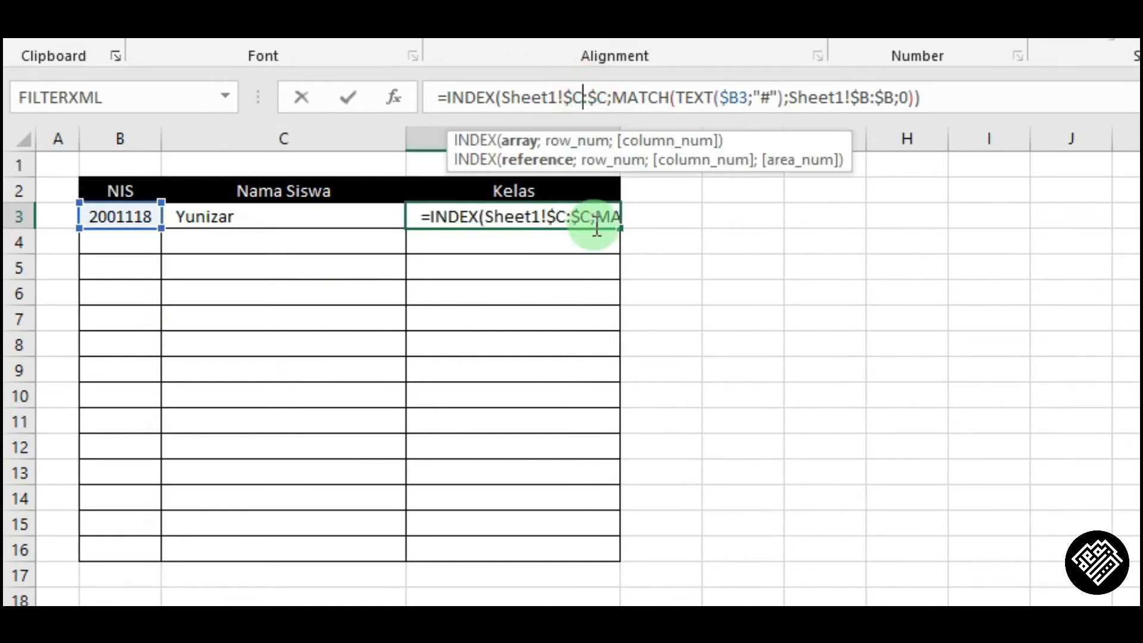
{"action": "key", "text": "shift+Left"}
{"action": "type", "text": "D"}
{"action": "key", "text": "shift+Right"}
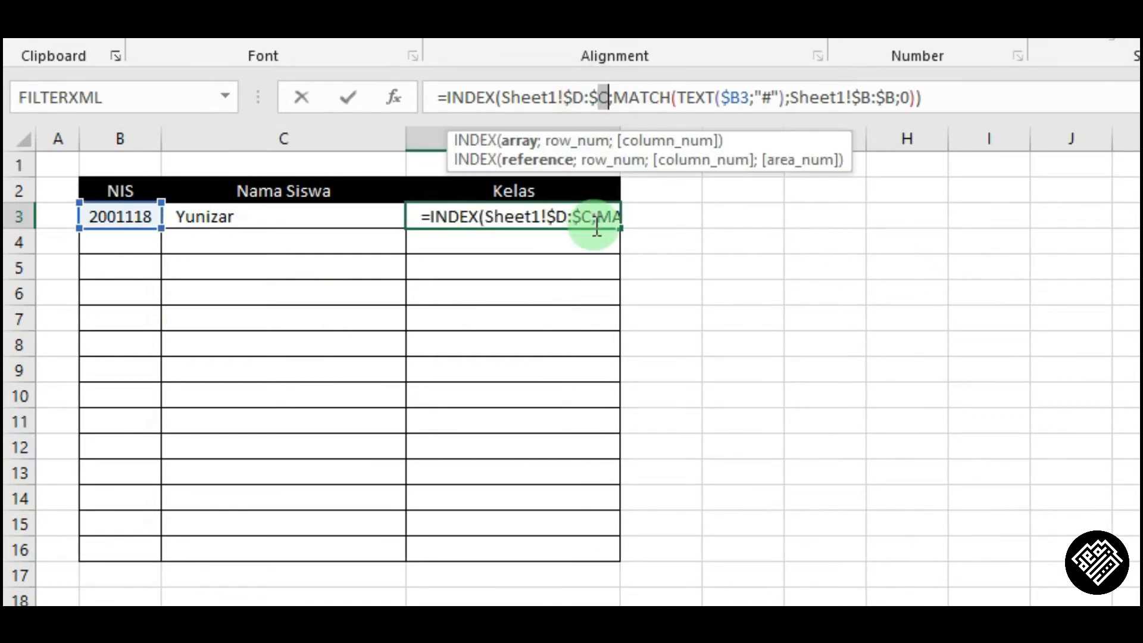
{"action": "type", "text": "D"}
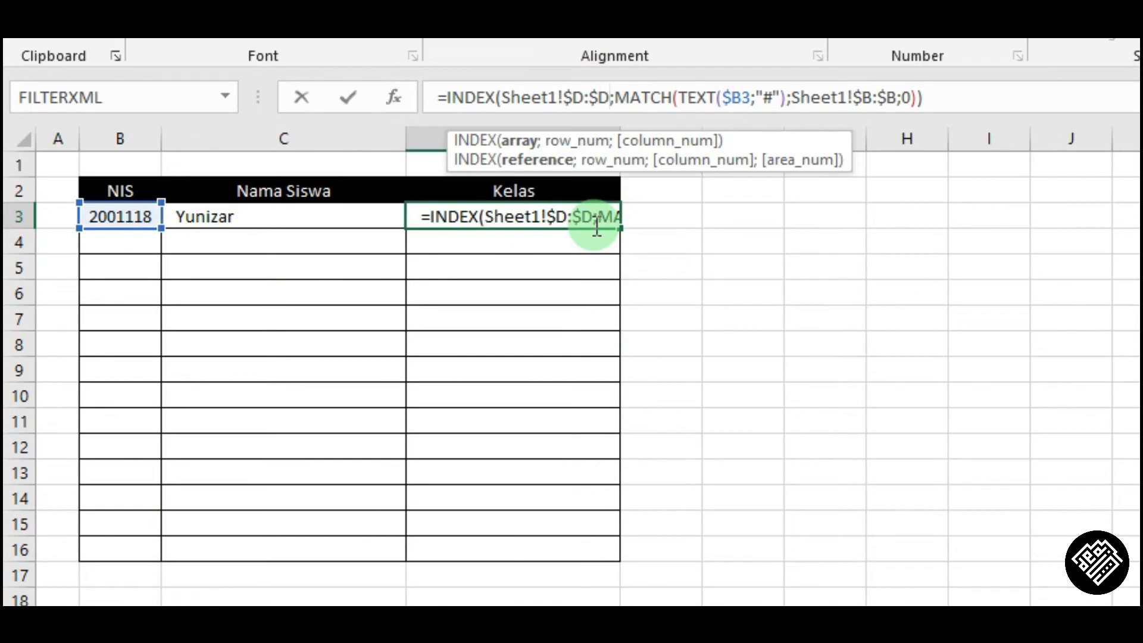
{"action": "key", "text": "Return"}
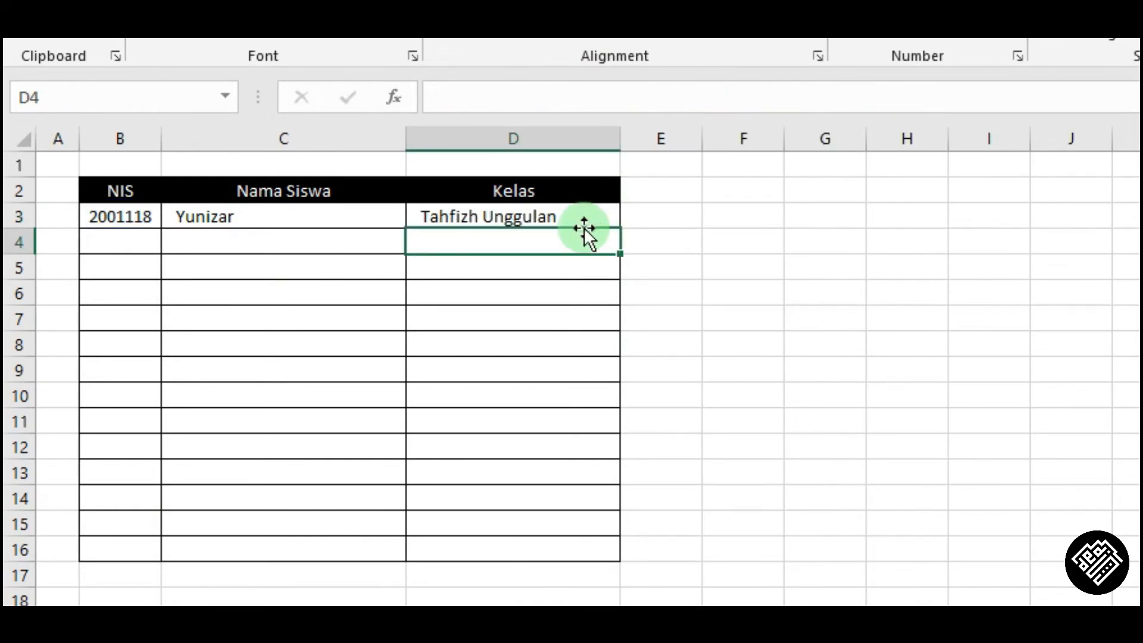
Fill the C3:D3 formulas down through row 16.
{"action": "left_click", "coordinate": [338, 213]}
{"action": "left_click_drag", "start_coordinate": [370, 213], "coordinate": [489, 205]}
{"action": "left_click_drag", "start_coordinate": [312, 220], "coordinate": [462, 220]}
{"action": "left_click_drag", "start_coordinate": [619, 230], "coordinate": [649, 578]}
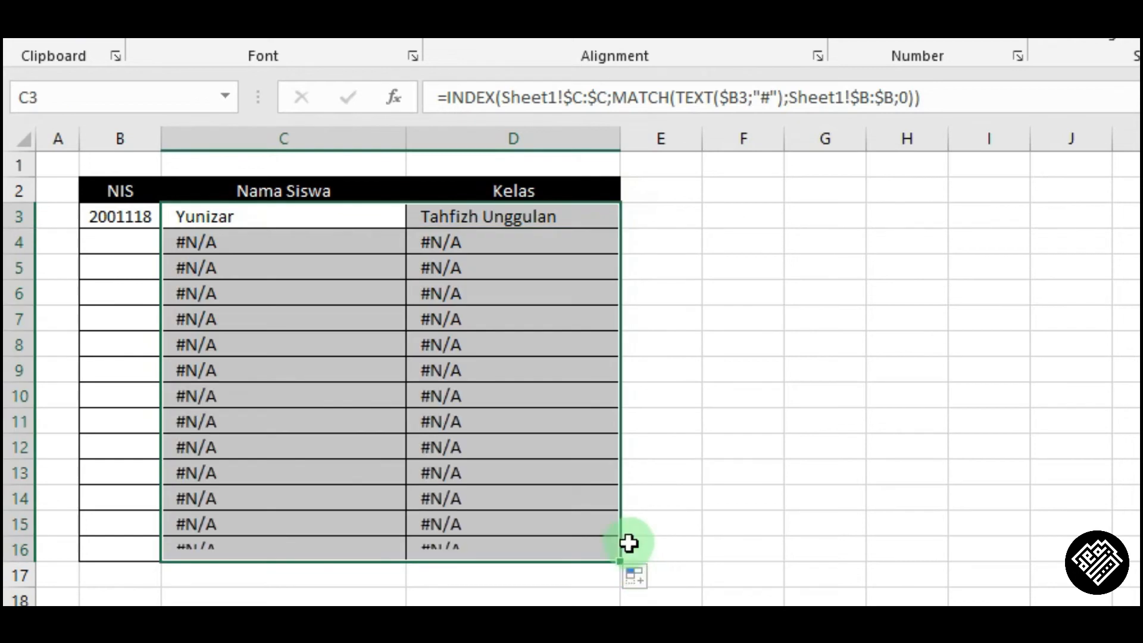
Enter two students' NIS numbers in B4 and B5 to test the lookups.
{"action": "left_click", "coordinate": [128, 236]}
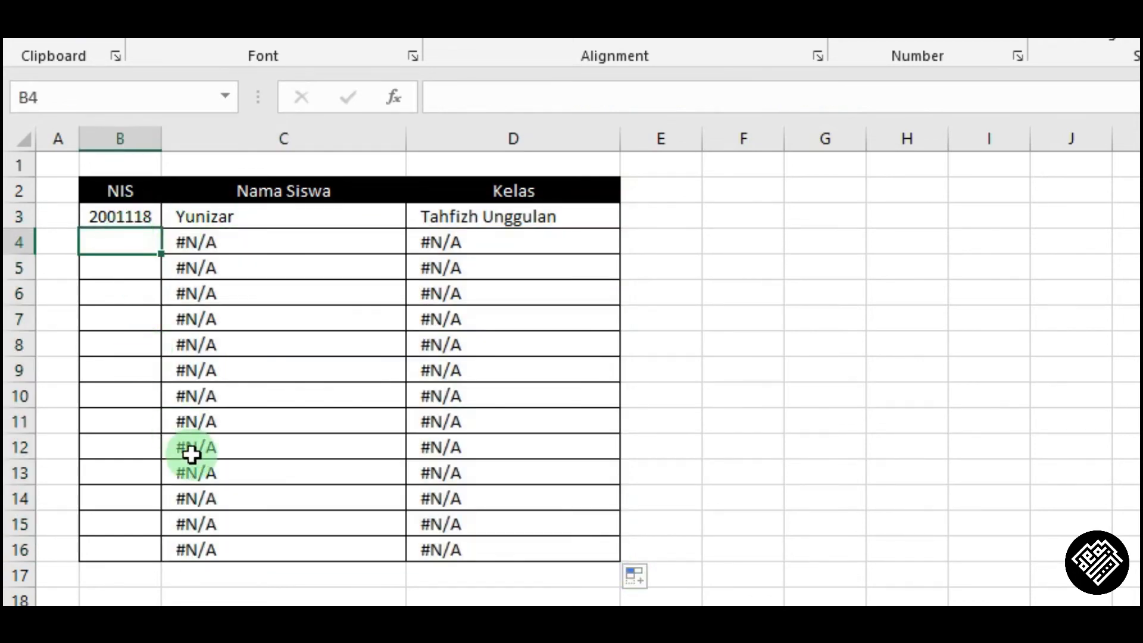
{"action": "type", "text": "2001"}
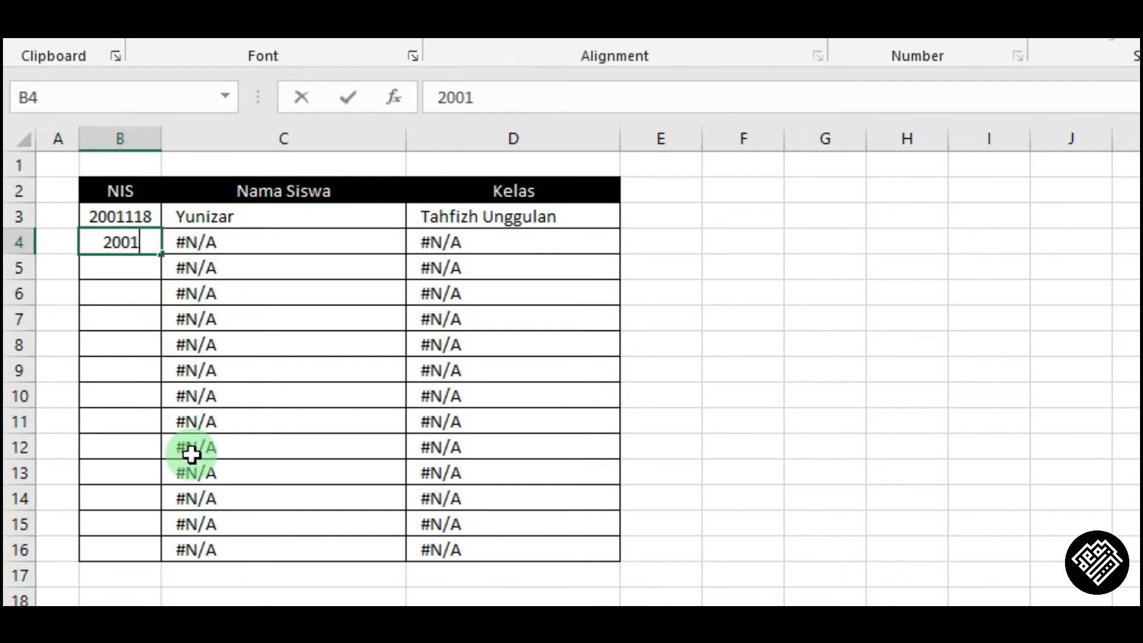
{"action": "type", "text": "017"}
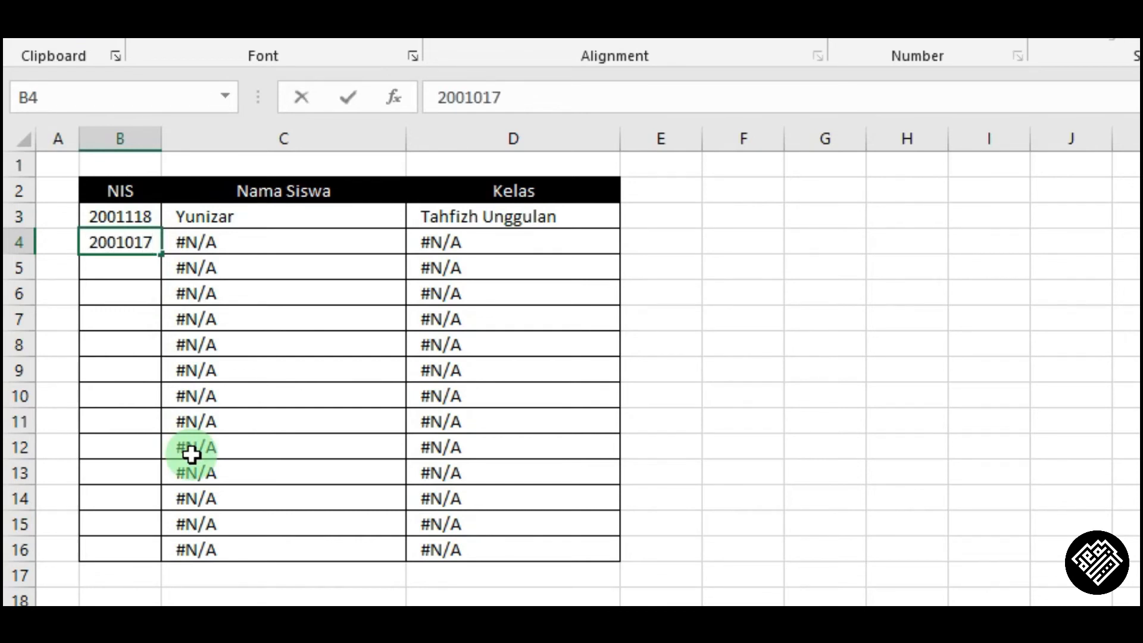
{"action": "key", "text": "Return"}
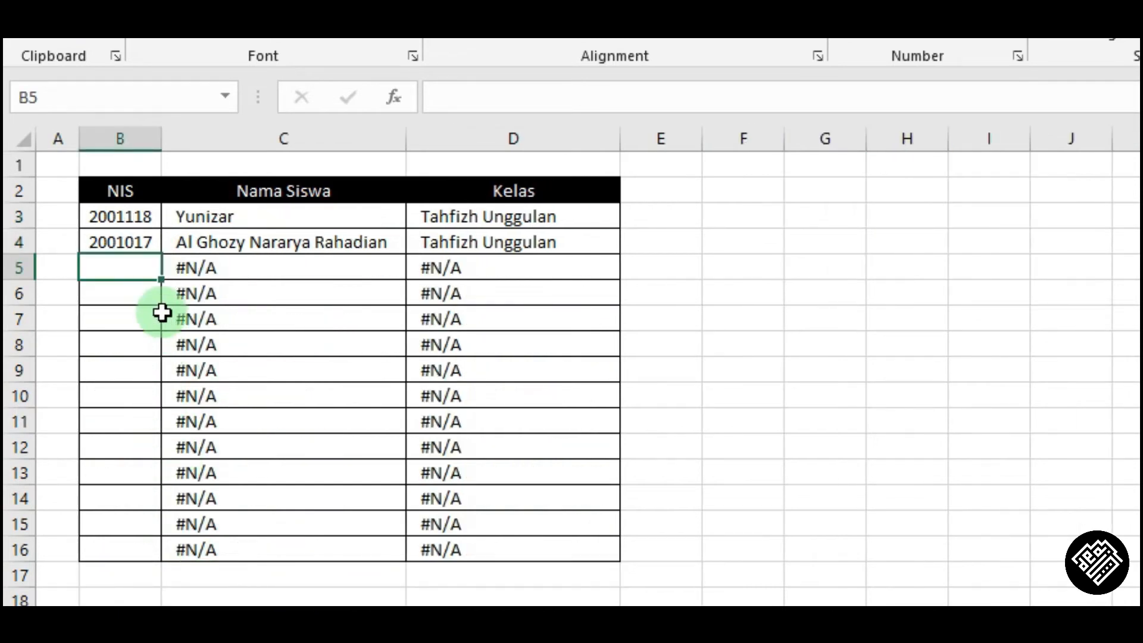
{"action": "type", "text": "21"}
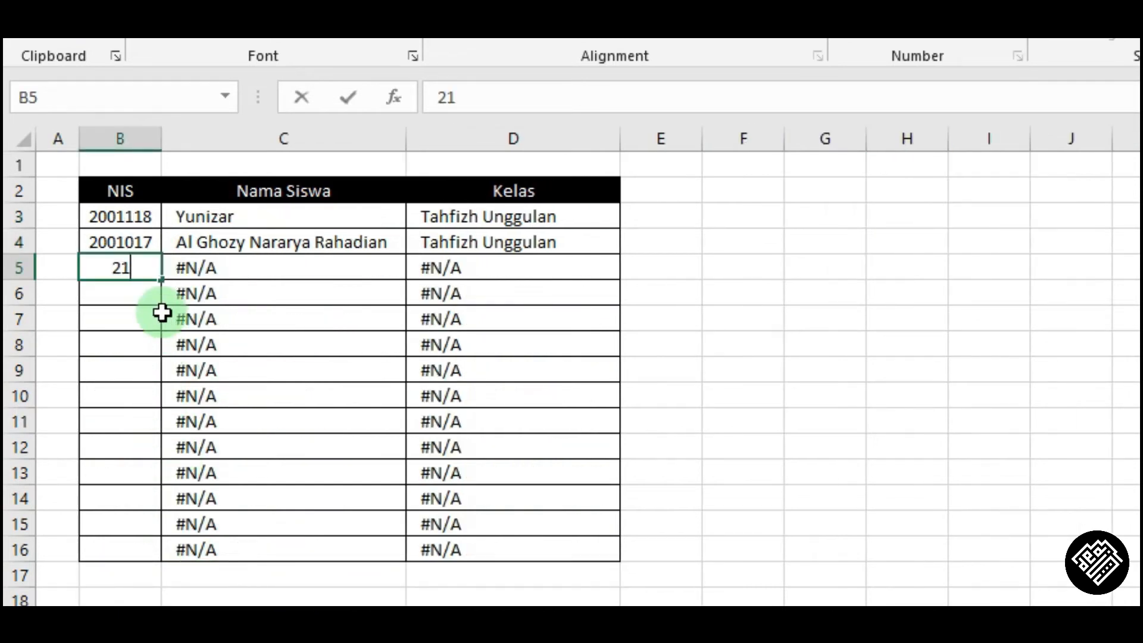
{"action": "type", "text": "04033"}
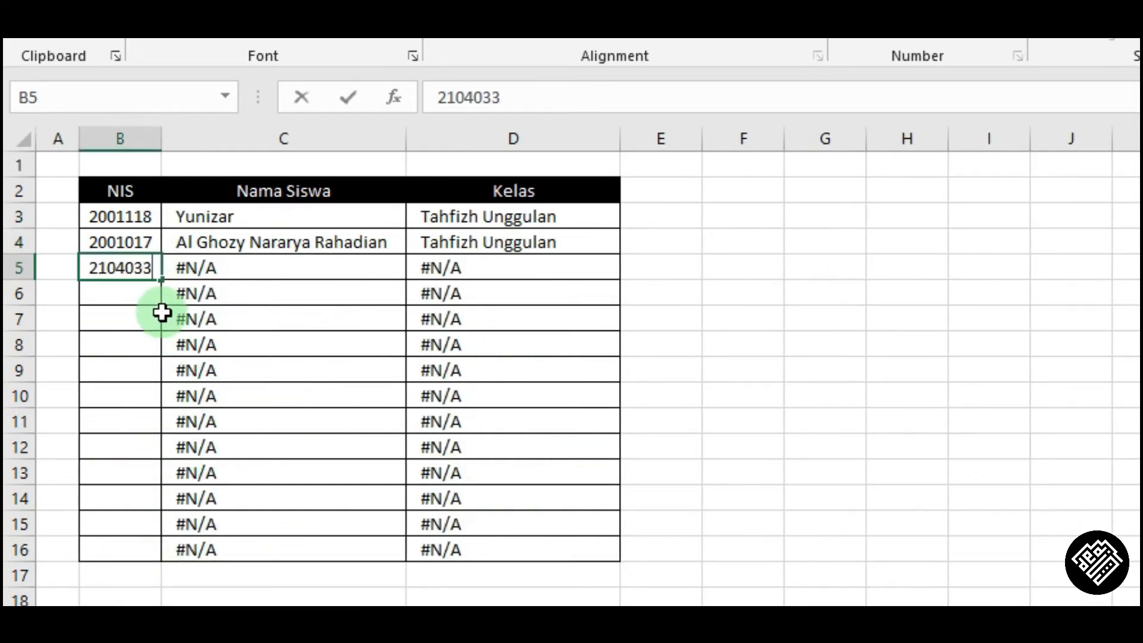
{"action": "key", "text": "Return"}
Wrap C6's name lookup in IF($B6<>"";…;"") so it returns blank when the NIS cell is empty.
{"action": "key", "text": "Up"}
{"action": "left_click", "coordinate": [165, 302]}
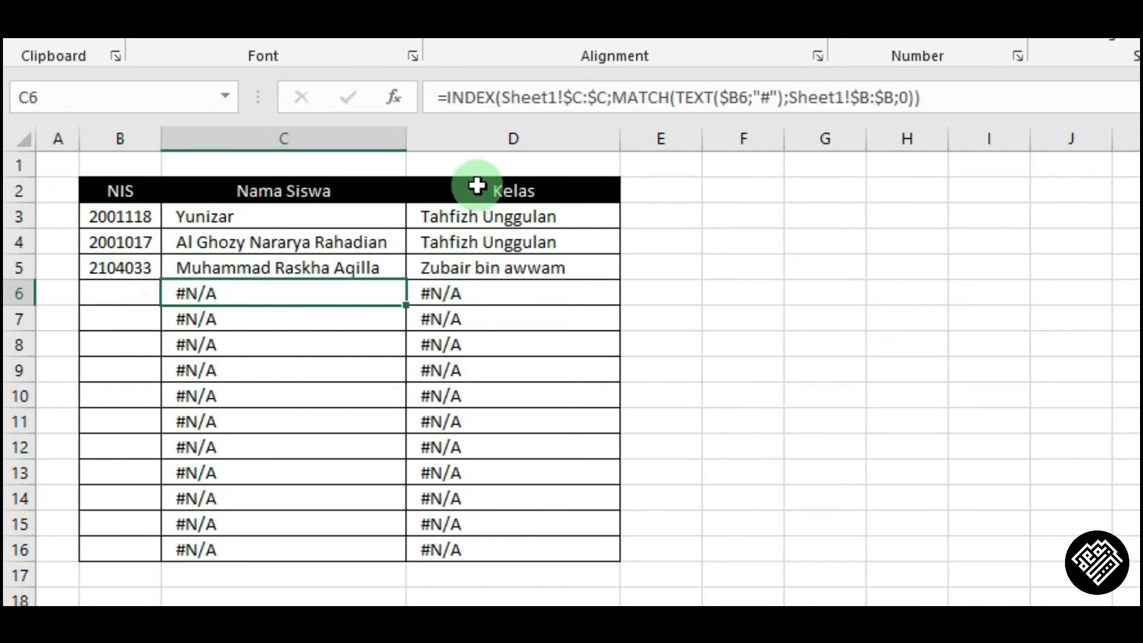
{"action": "left_click", "coordinate": [445, 98]}
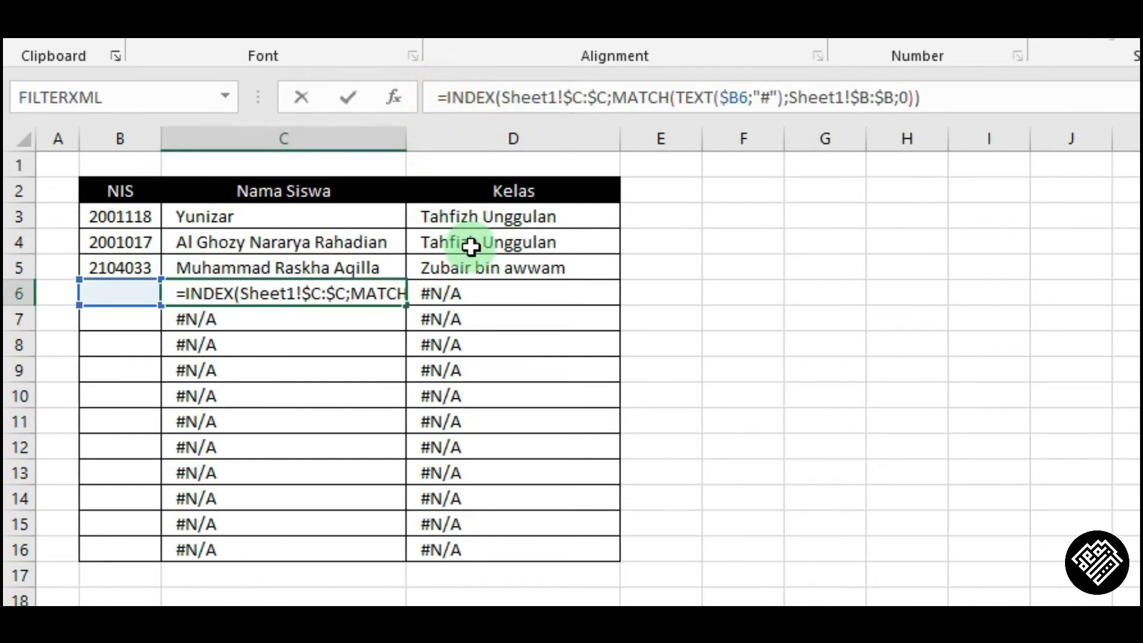
{"action": "type", "text": "if"}
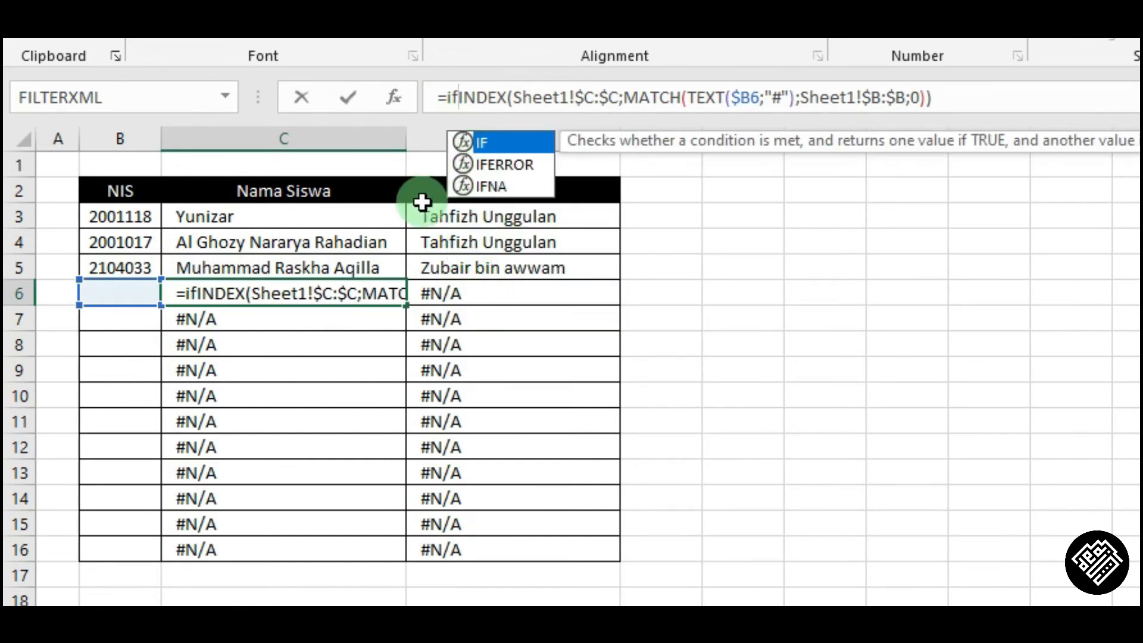
{"action": "key", "text": "Tab"}
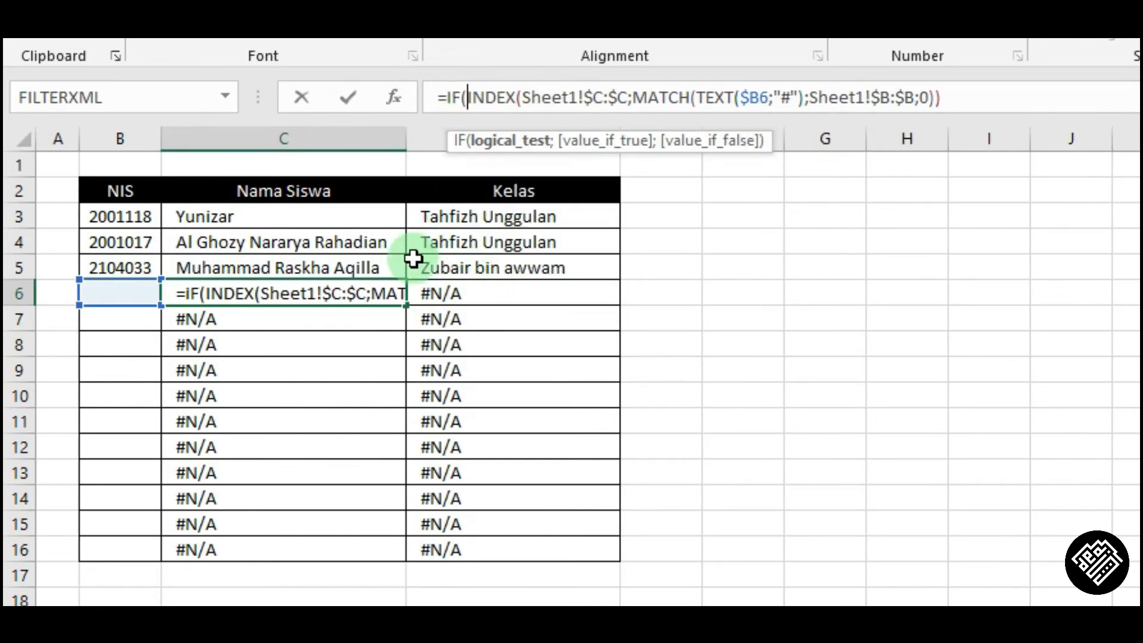
{"action": "left_click", "coordinate": [118, 291]}
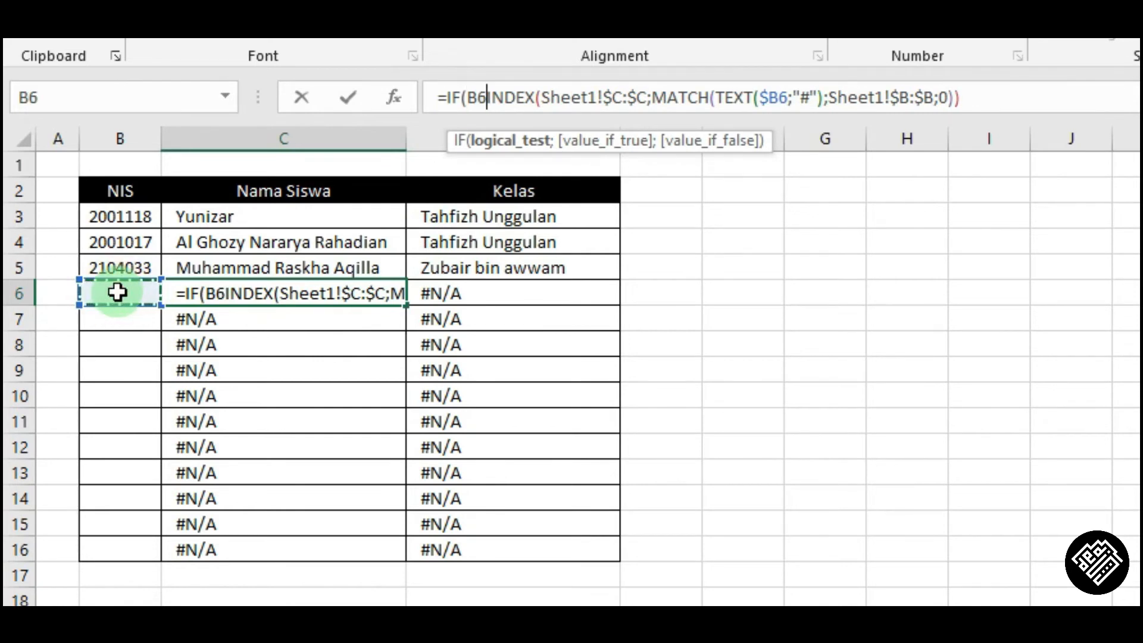
{"action": "key", "text": "F4"}
{"action": "key", "text": "F4"}
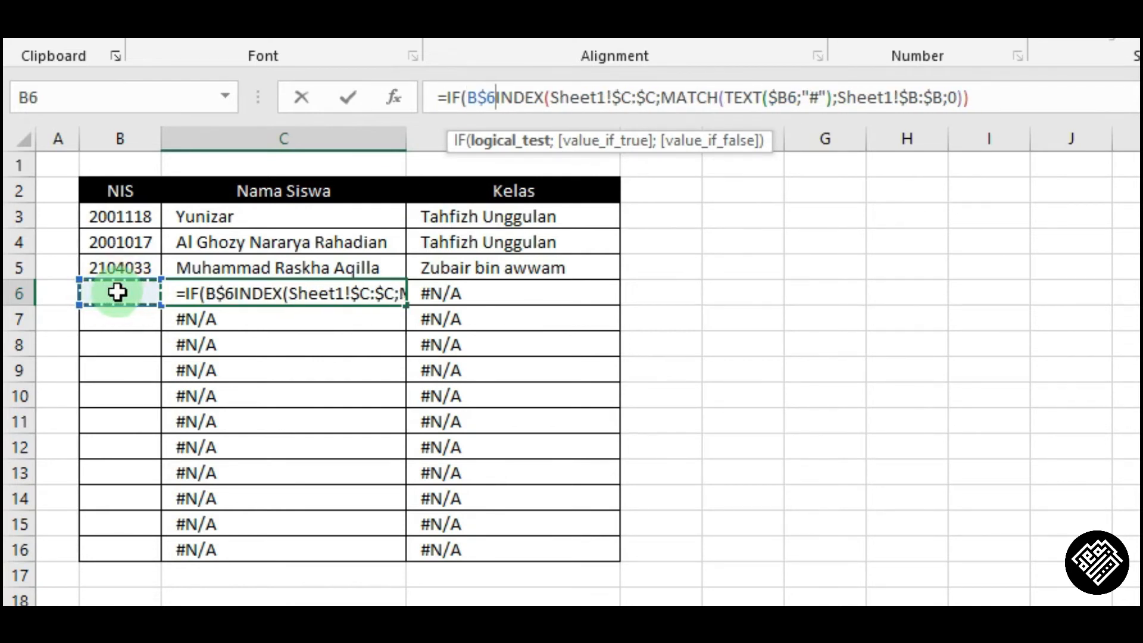
{"action": "key", "text": "F4"}
{"action": "key", "text": "F4"}
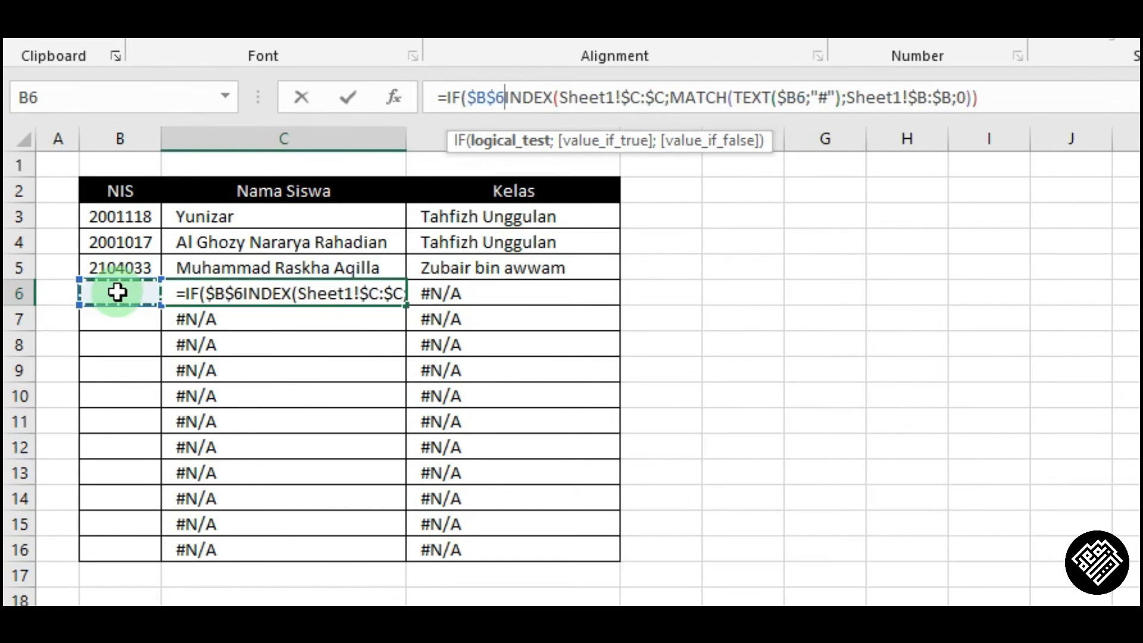
{"action": "key", "text": "F4"}
{"action": "key", "text": "F4"}
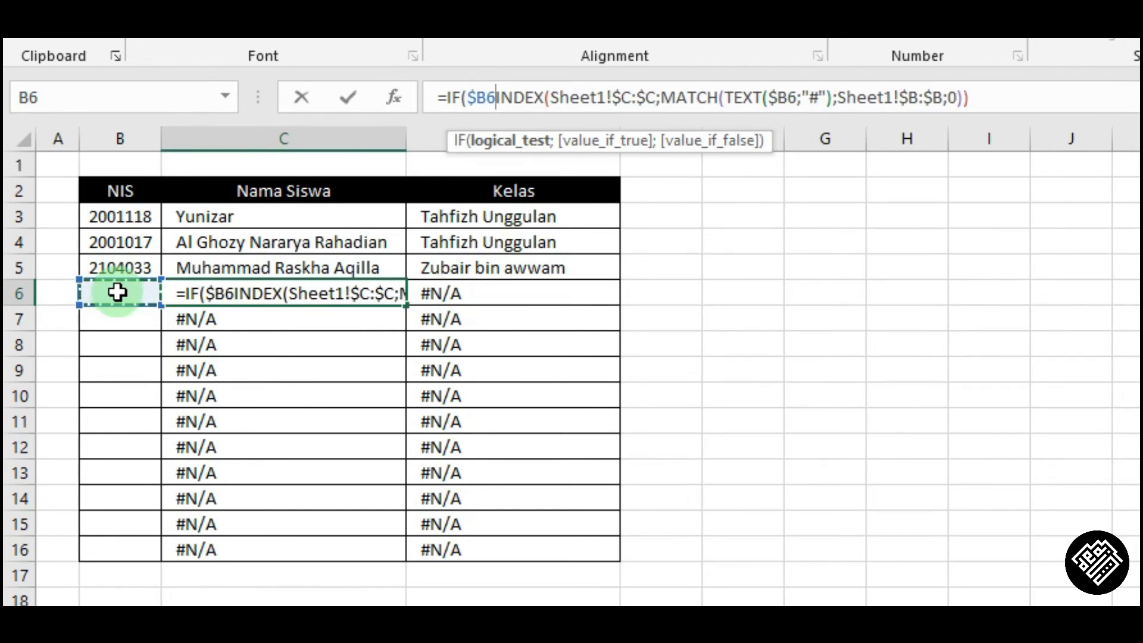
{"action": "type", "text": "<>"}
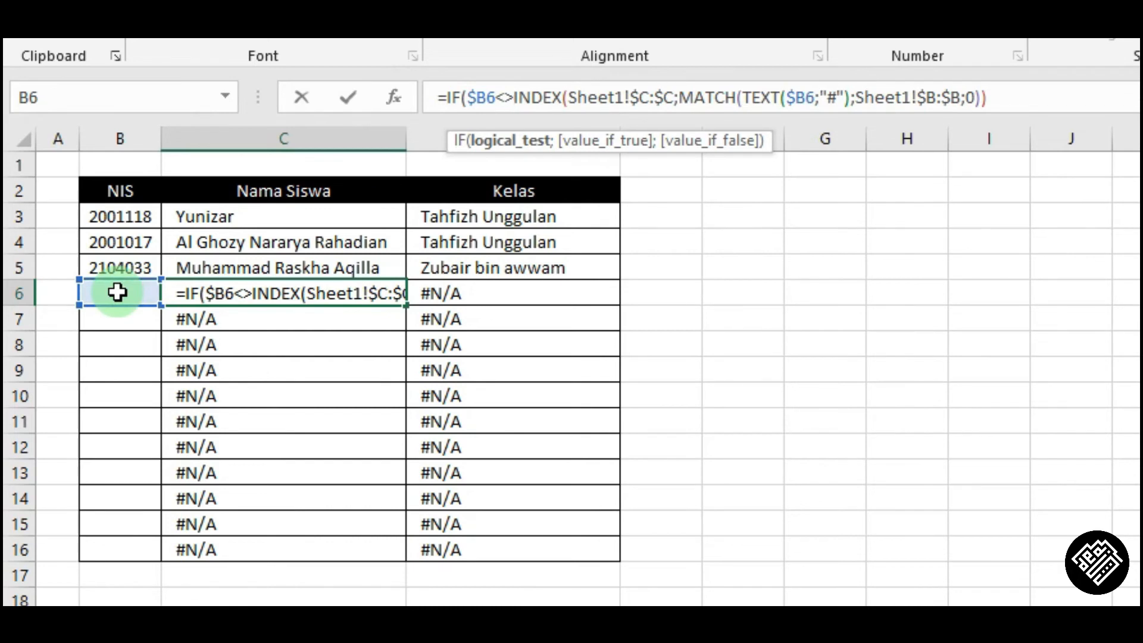
{"action": "type", "text": "\"\""}
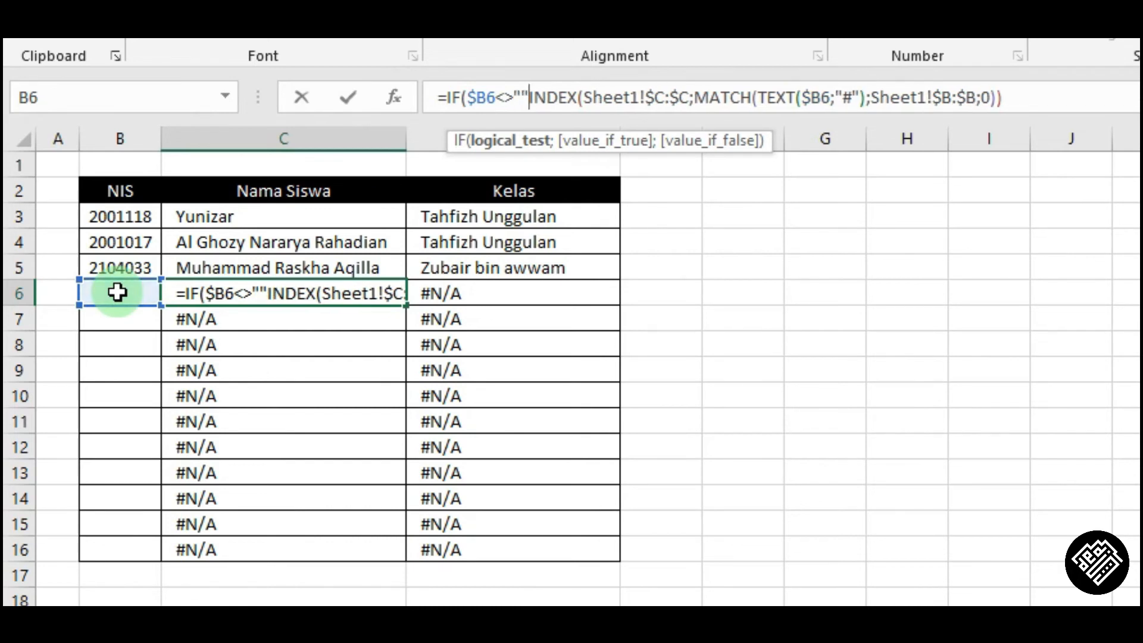
{"action": "type", "text": ";"}
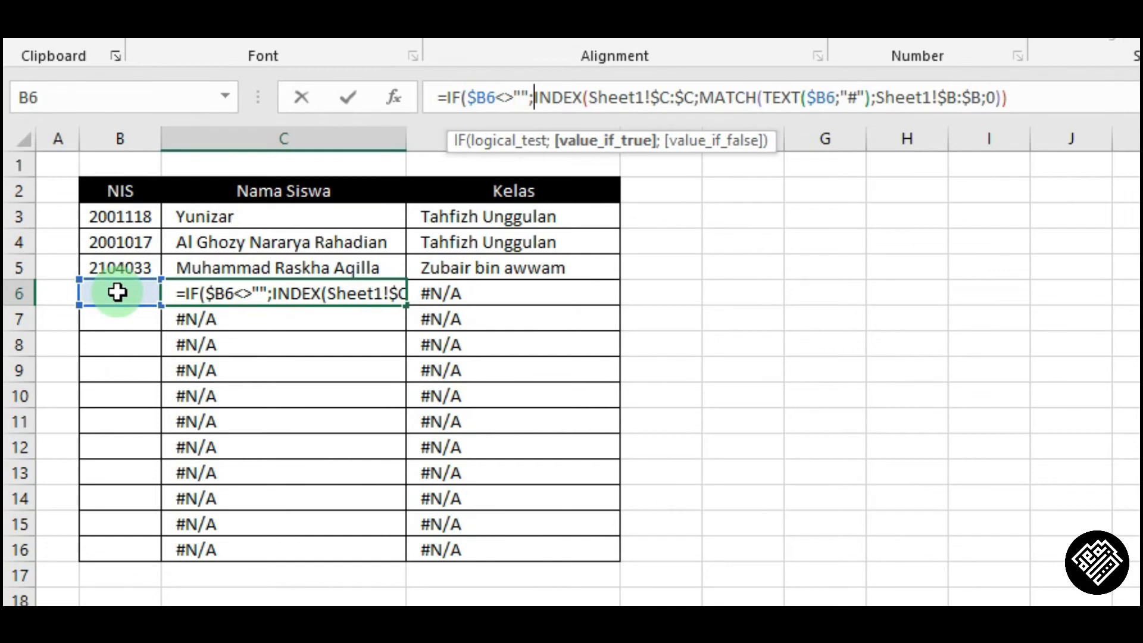
{"action": "left_click", "coordinate": [595, 146]}
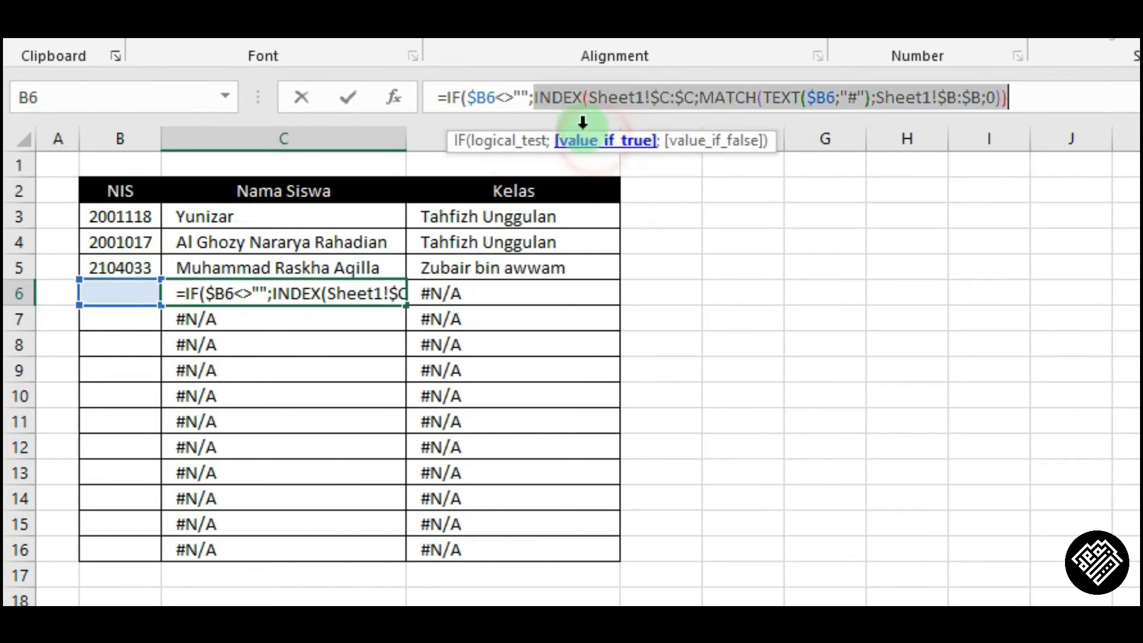
{"action": "left_click", "coordinate": [1037, 101]}
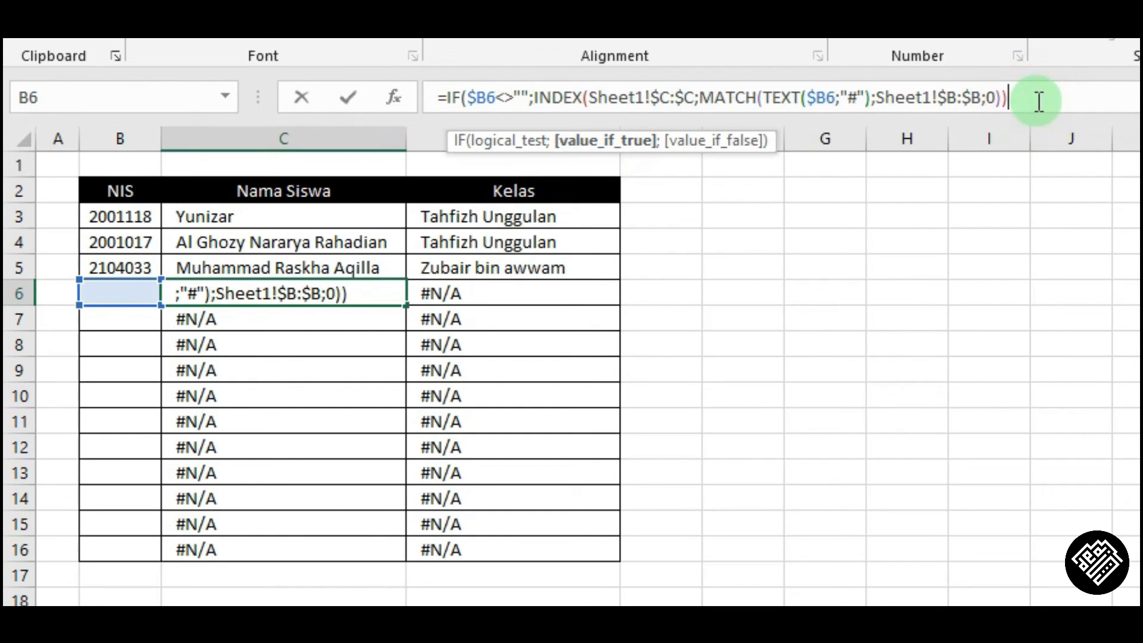
{"action": "type", "text": ";\""}
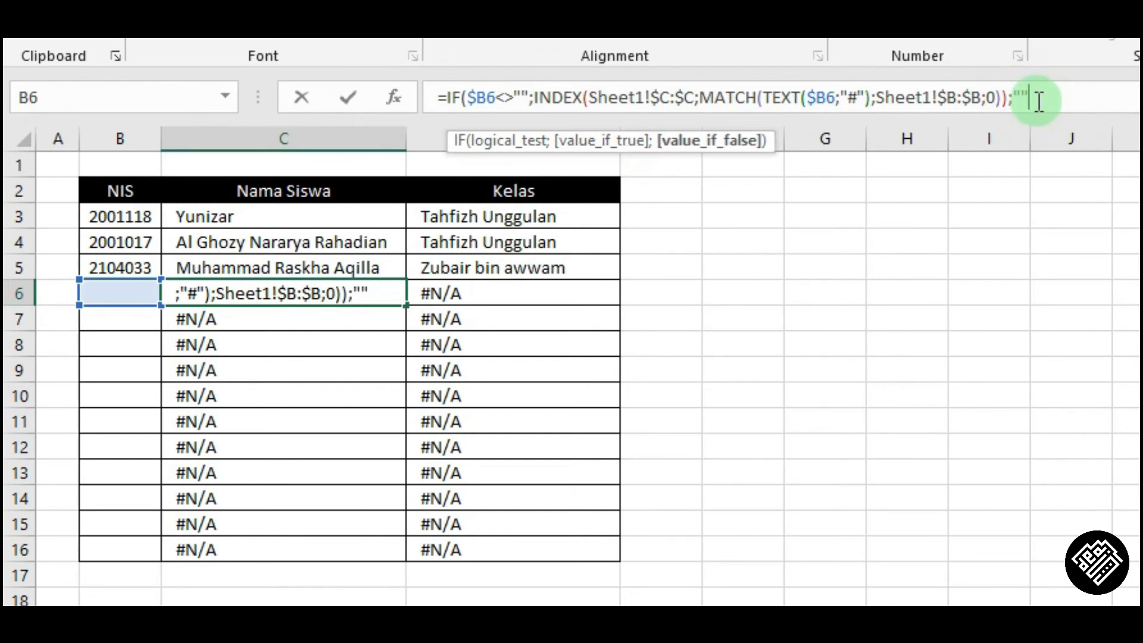
{"action": "type", "text": "\")"}
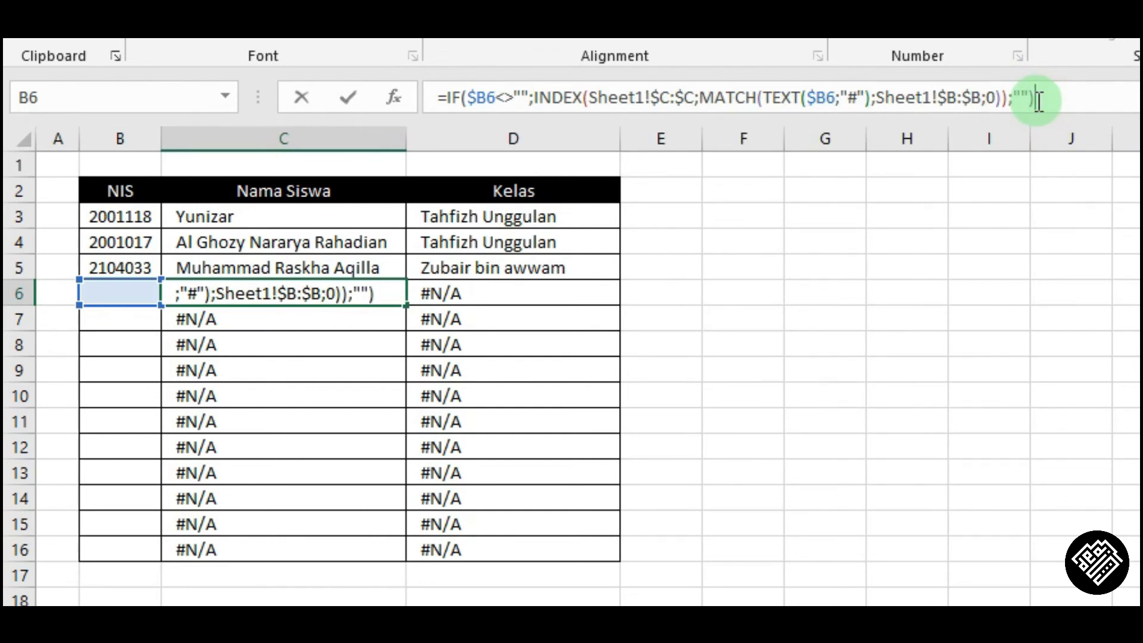
{"action": "key", "text": "Return"}
Wrap D6's class lookup in IF($B6<>"";…;"") so it returns blank when the NIS cell is empty.
{"action": "key", "text": "Up"}
{"action": "key", "text": "Right"}
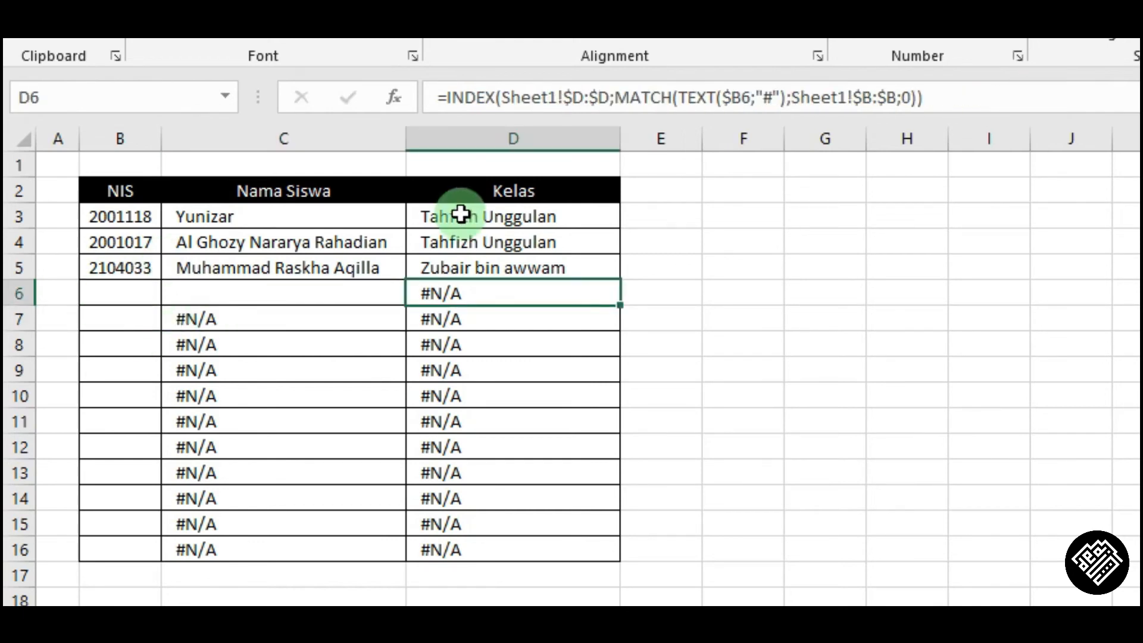
{"action": "left_click", "coordinate": [447, 98]}
{"action": "type", "text": "IF("}
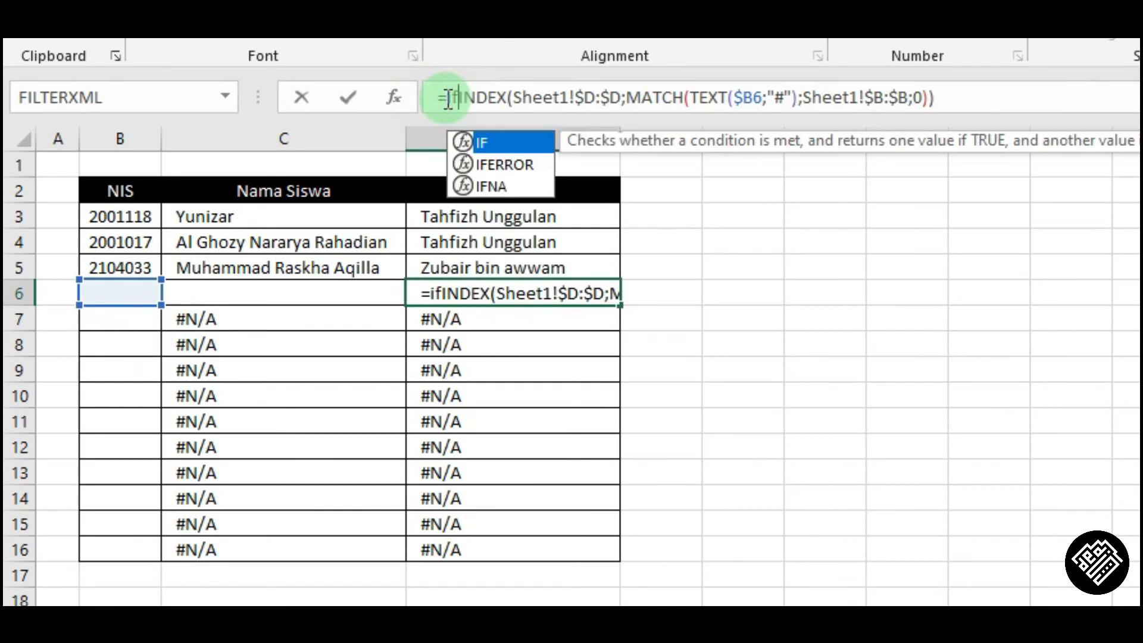
{"action": "left_click", "coordinate": [109, 296]}
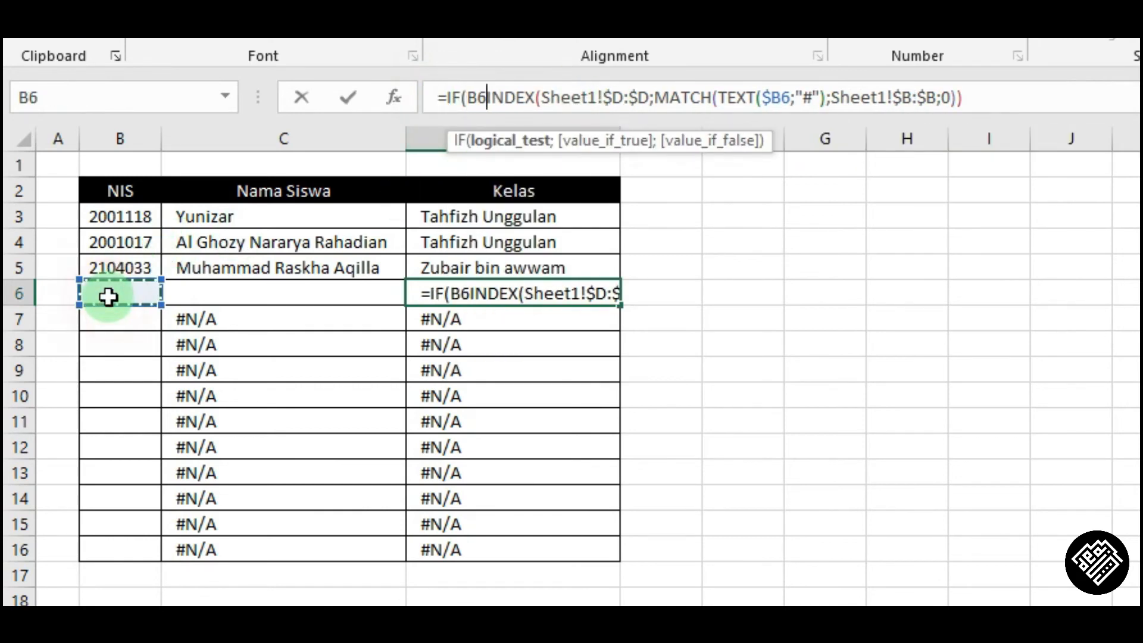
{"action": "key", "text": "F4"}
{"action": "key", "text": "F4"}
{"action": "key", "text": "F4"}
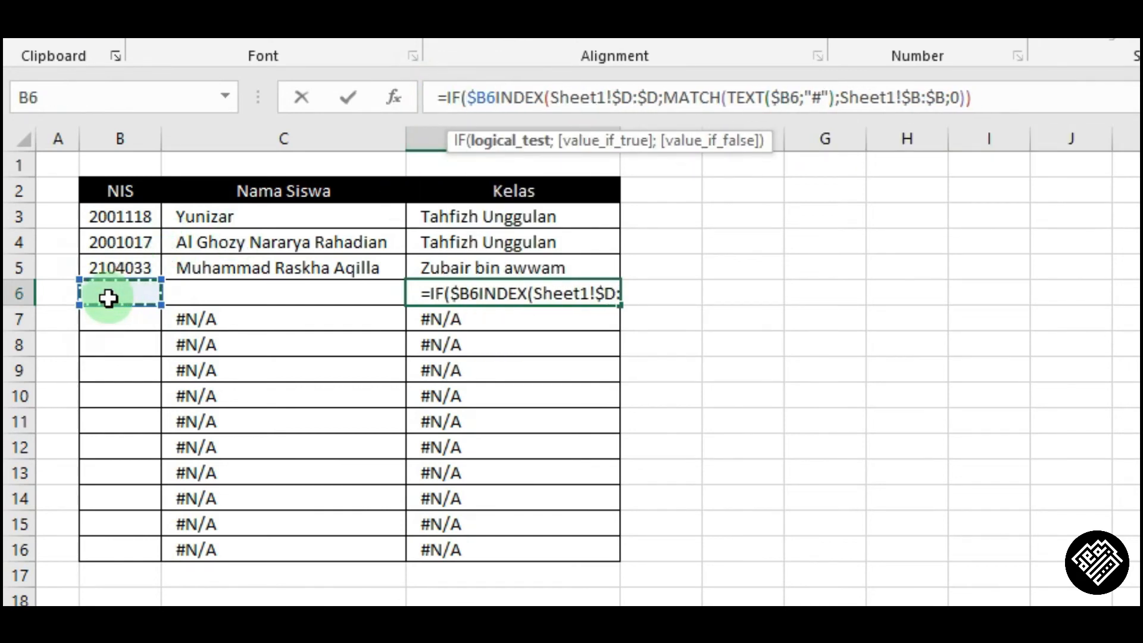
{"action": "type", "text": "<>\"\";"}
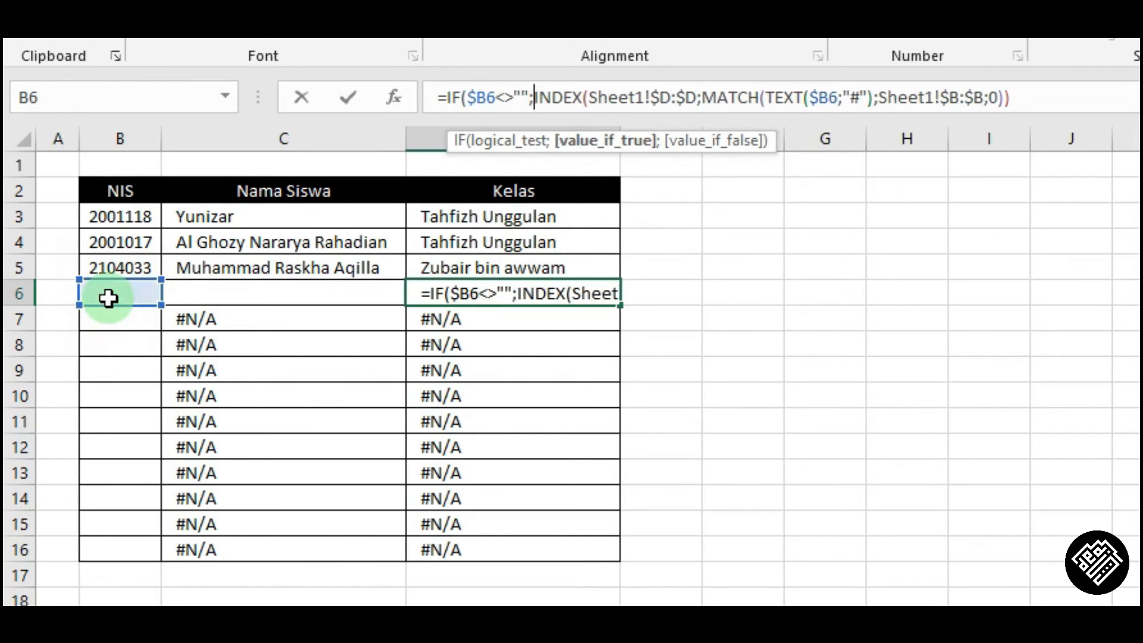
{"action": "left_click", "coordinate": [1031, 93]}
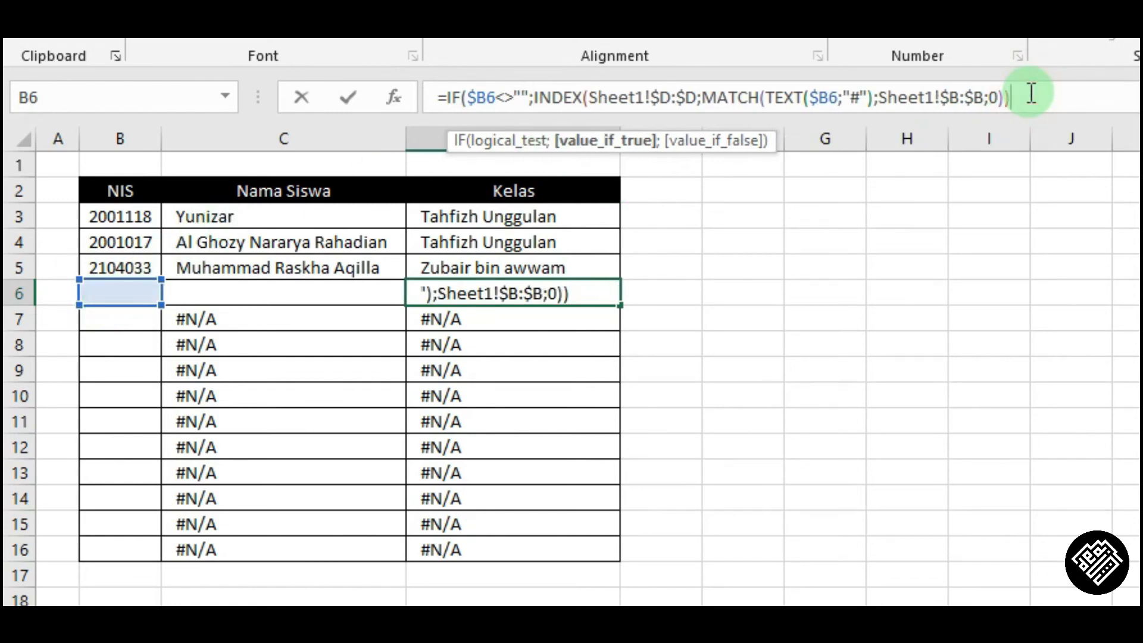
{"action": "type", "text": ";\"\")"}
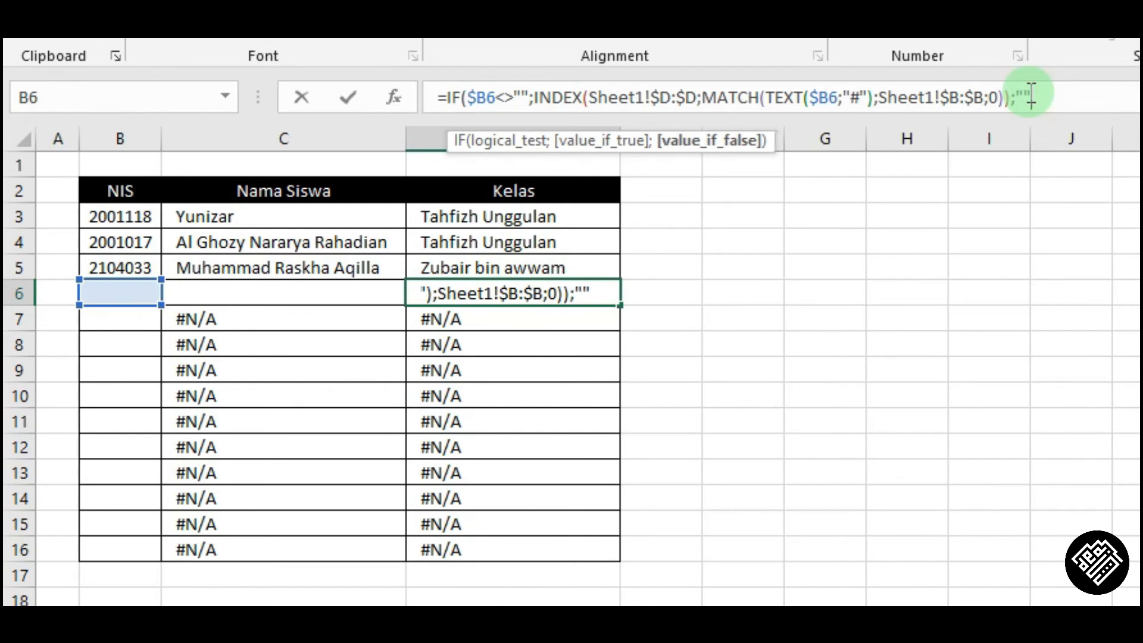
{"action": "key", "text": "Return"}
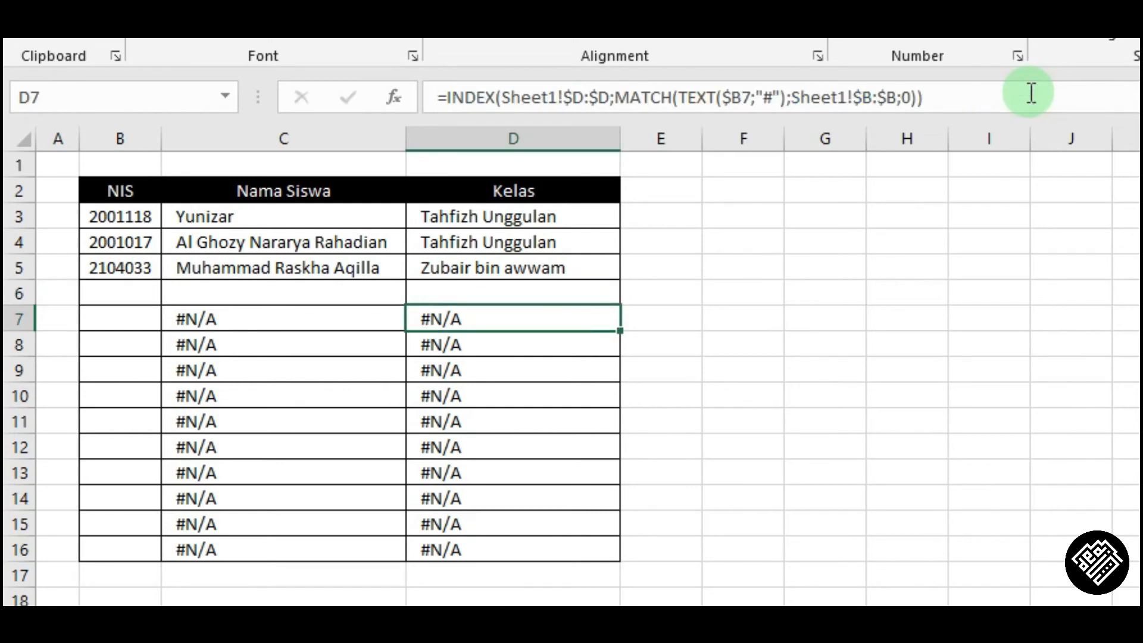
Enter 1234 as a test NIS in B6.
{"action": "key", "text": "Left"}
{"action": "key", "text": "Left"}
{"action": "key", "text": "Up"}
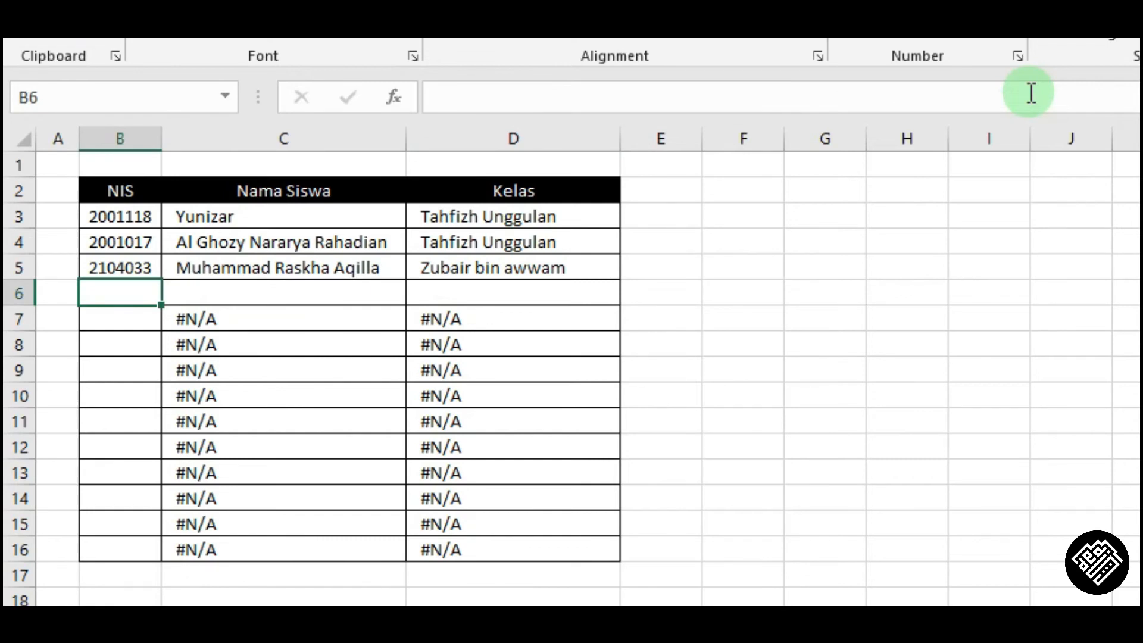
{"action": "type", "text": "1234"}
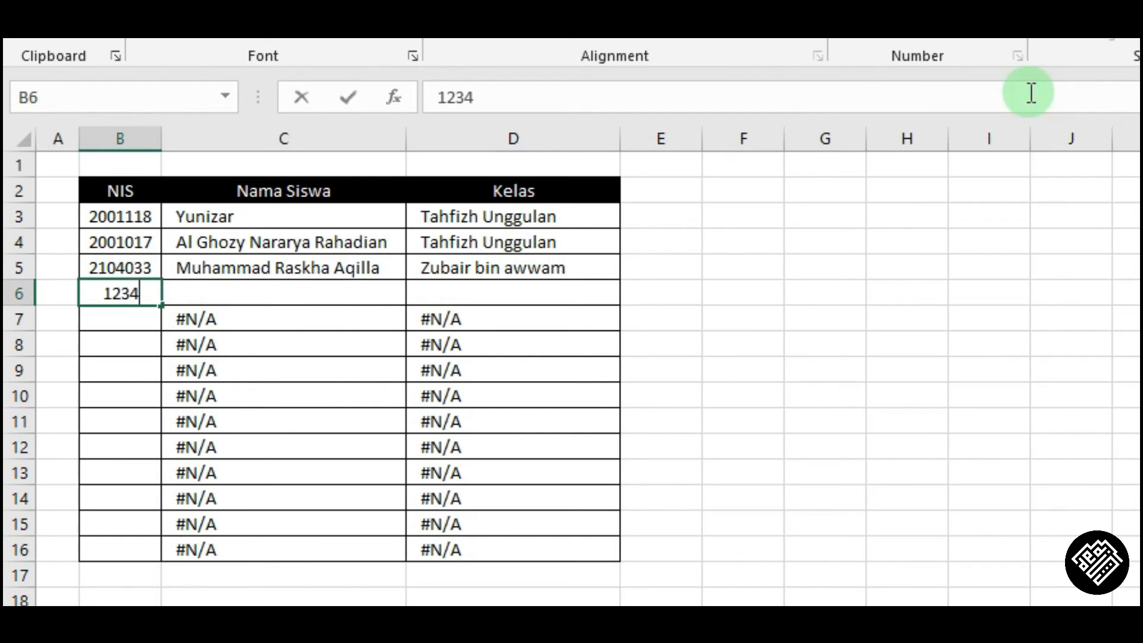
{"action": "key", "text": "Return"}
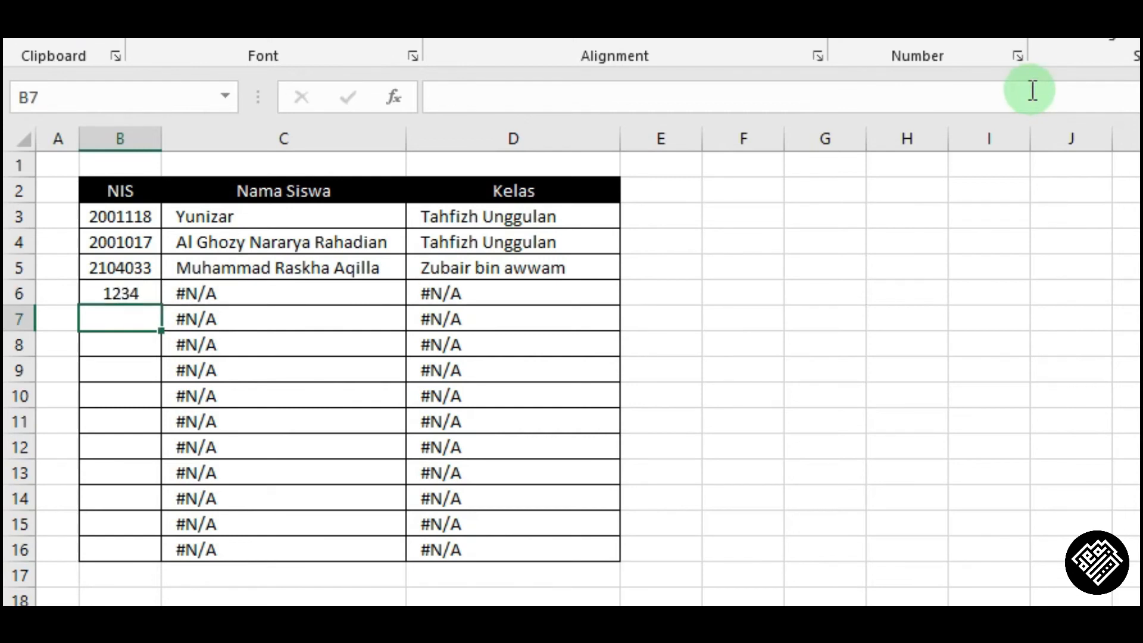
Wrap C6's name lookup formula in IFERROR, adding the separator for its value_if_error argument.
{"action": "left_click", "coordinate": [287, 295]}
{"action": "left_click", "coordinate": [470, 296]}
{"action": "left_click", "coordinate": [279, 298]}
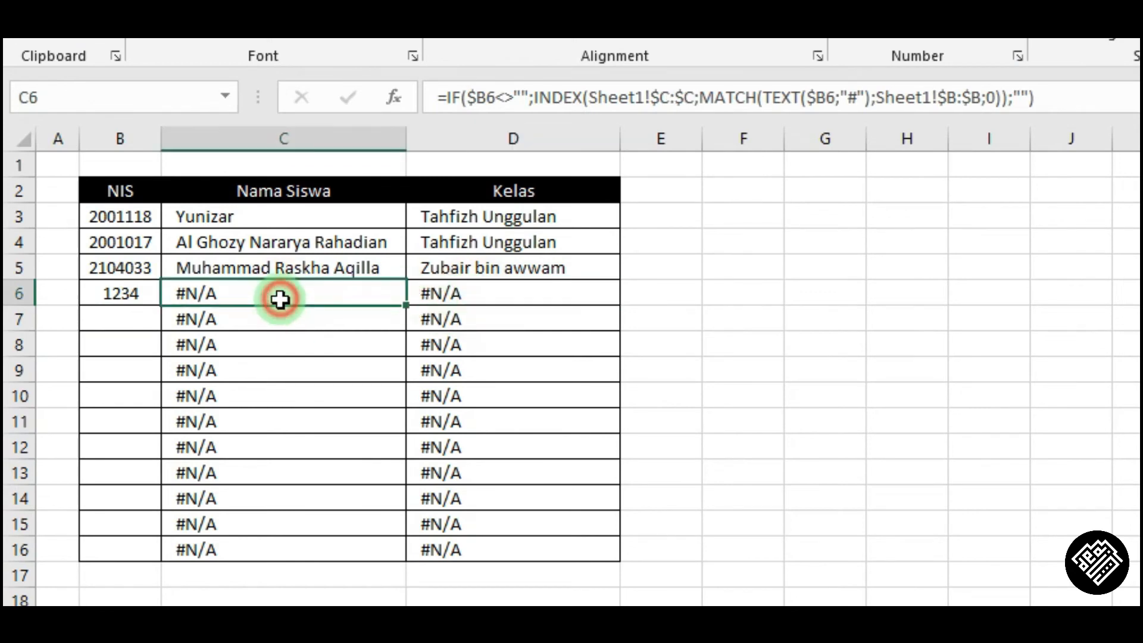
{"action": "left_click", "coordinate": [105, 292]}
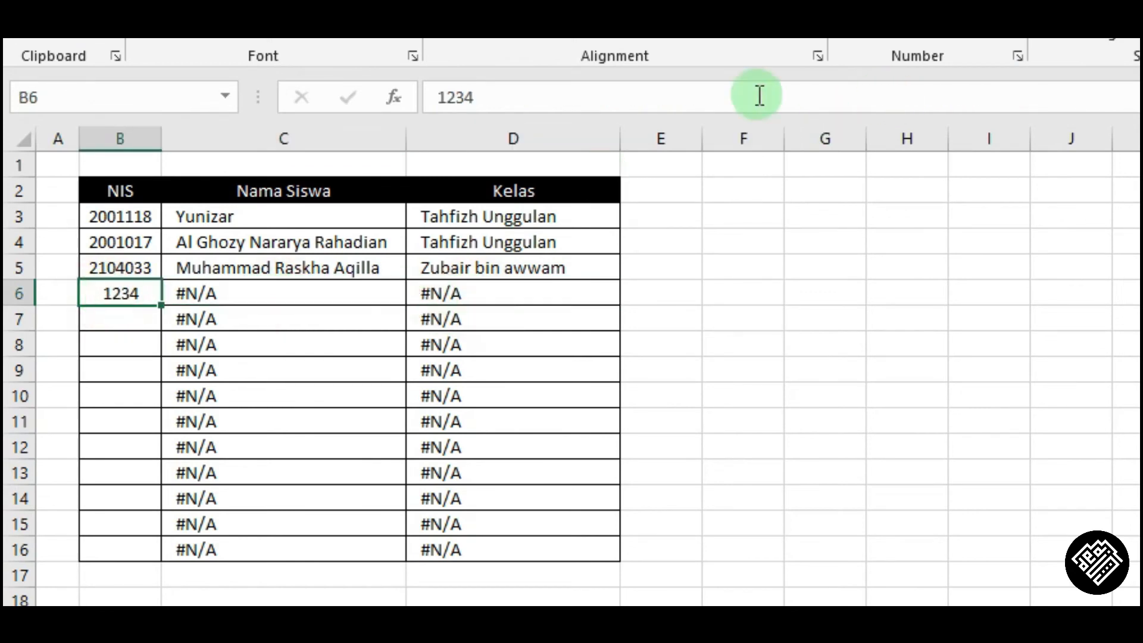
{"action": "left_click", "coordinate": [246, 293]}
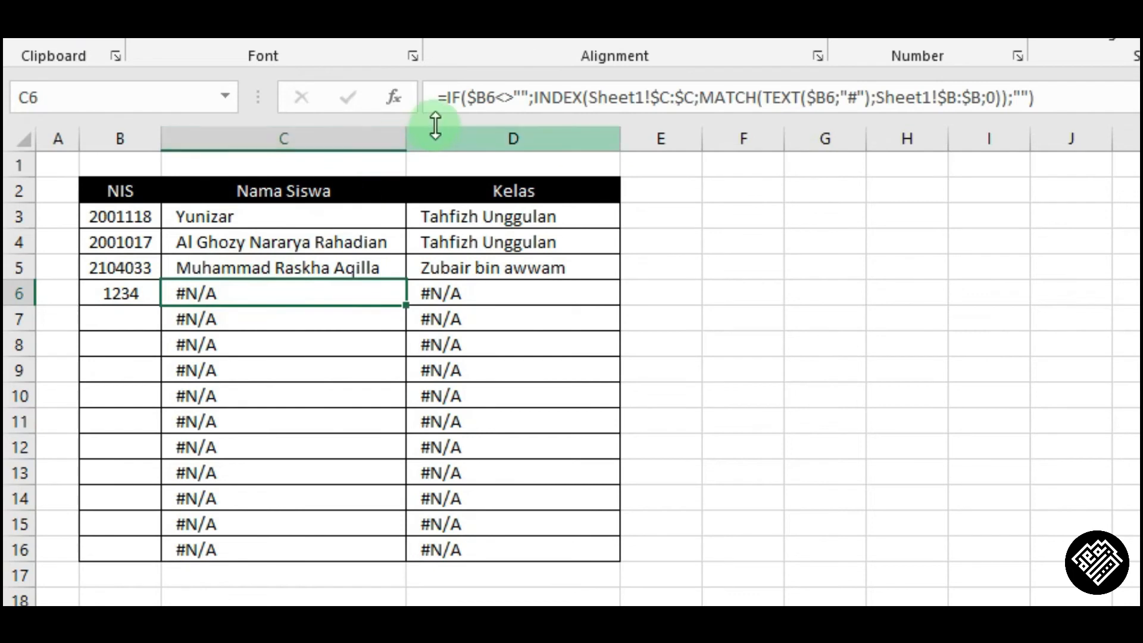
{"action": "left_click", "coordinate": [451, 97]}
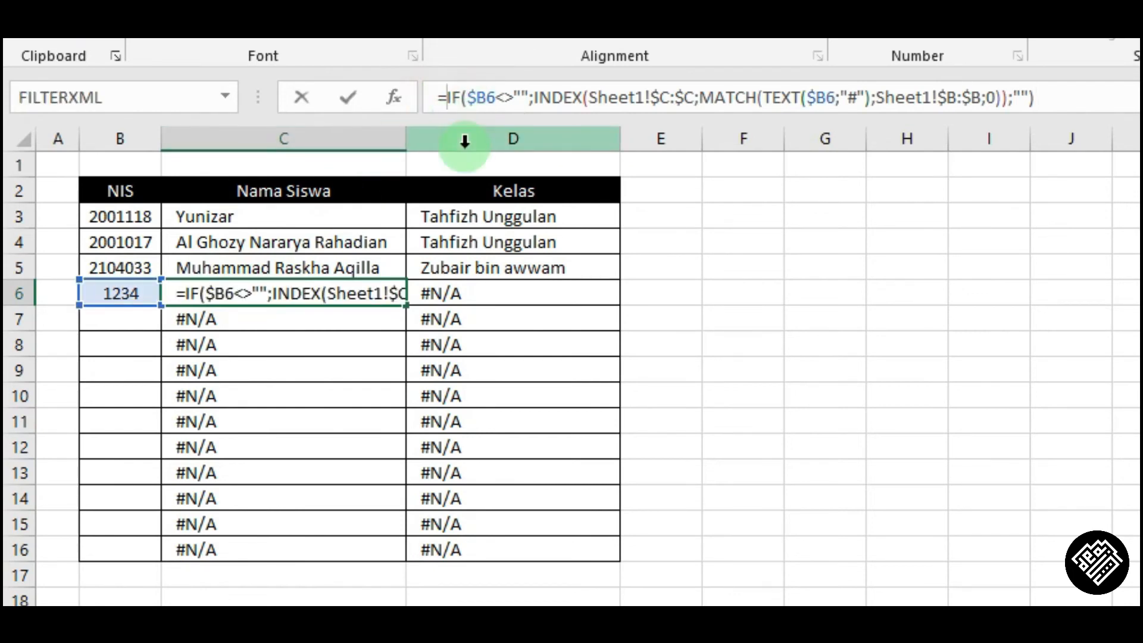
{"action": "type", "text": "ifer"}
{"action": "key", "text": "Tab"}
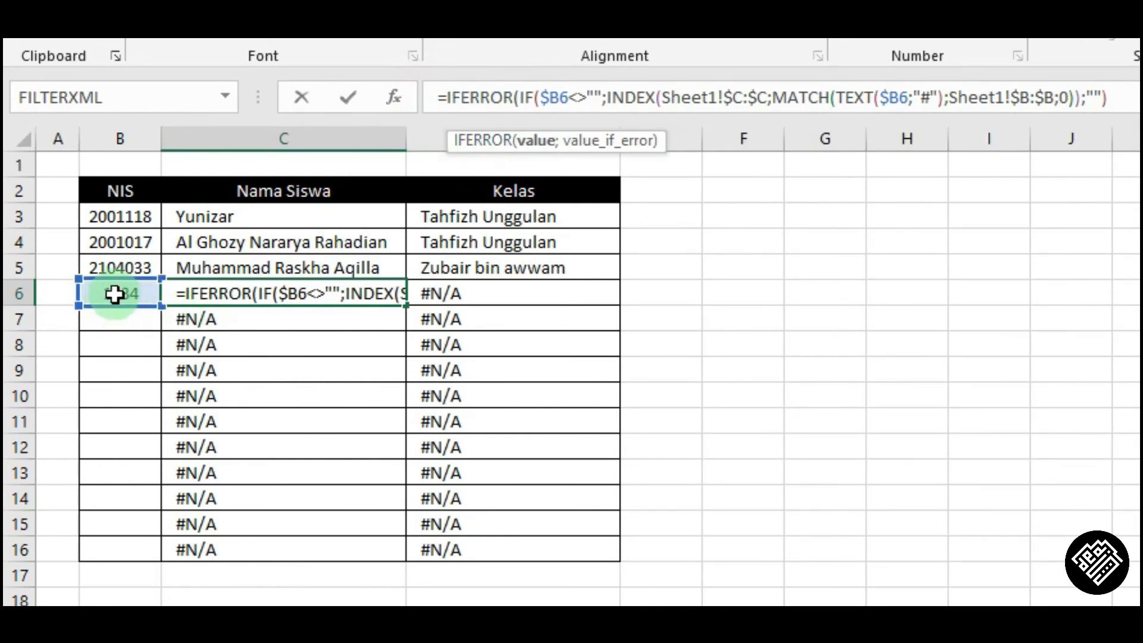
{"action": "left_click", "coordinate": [1103, 99]}
{"action": "type", "text": ")"}
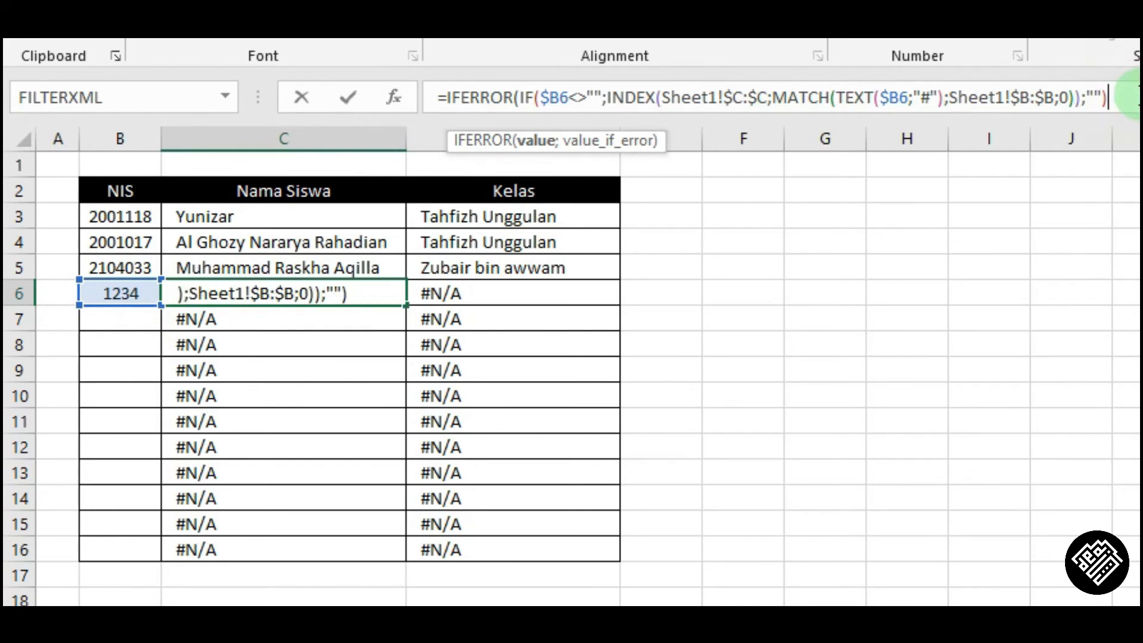
{"action": "type", "text": ";"}
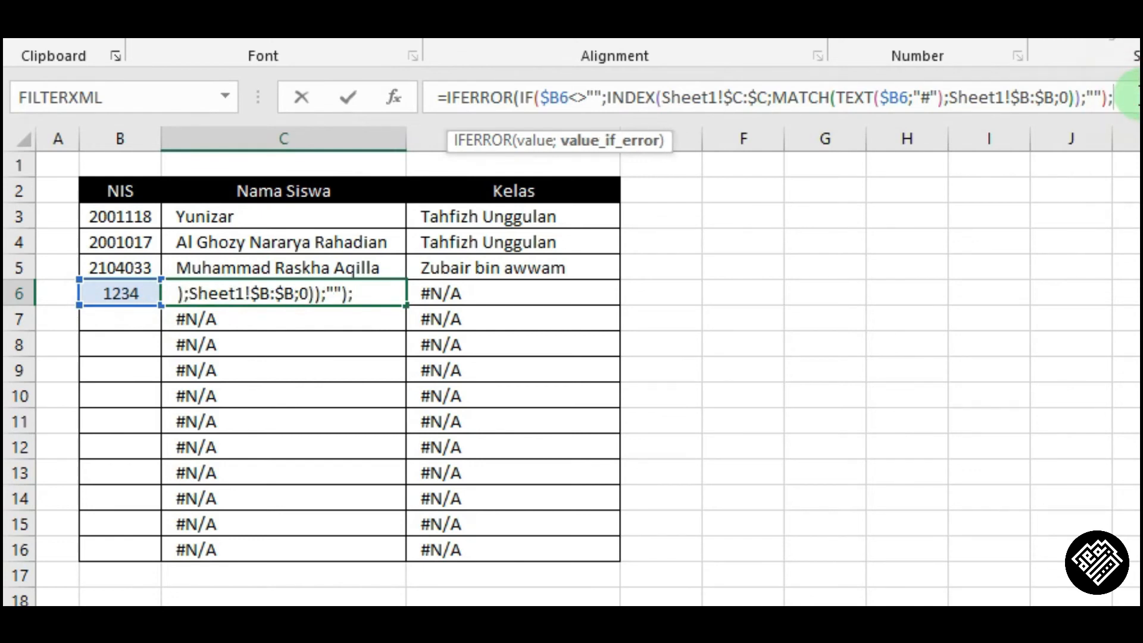
{"action": "left_click", "coordinate": [508, 97]}
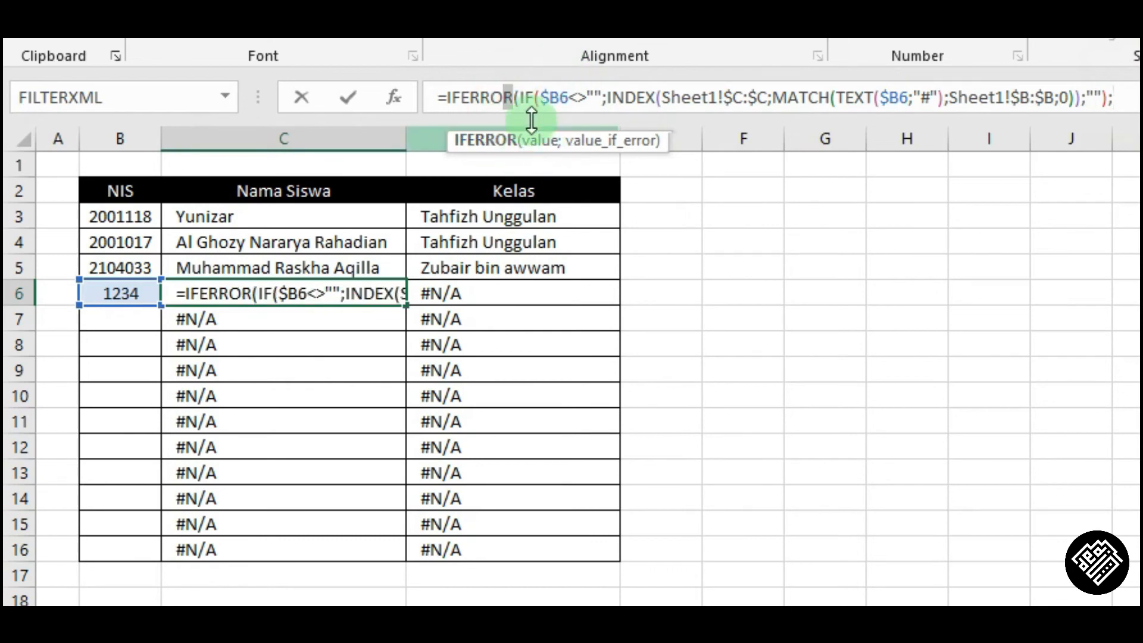
{"action": "left_click", "coordinate": [533, 97]}
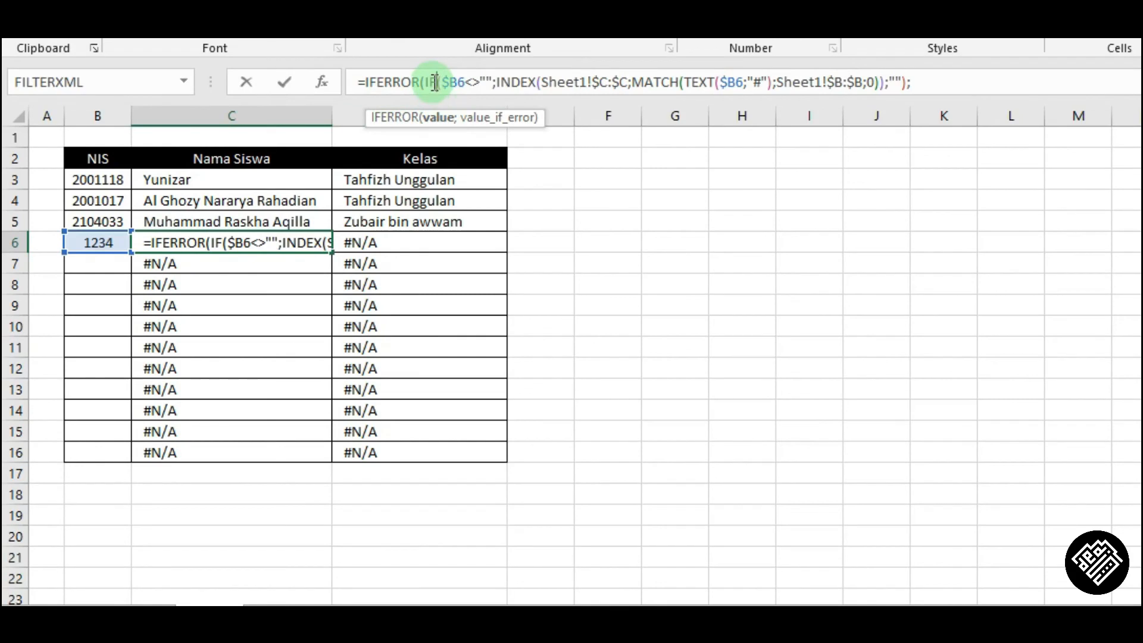
{"action": "left_click", "coordinate": [440, 117]}
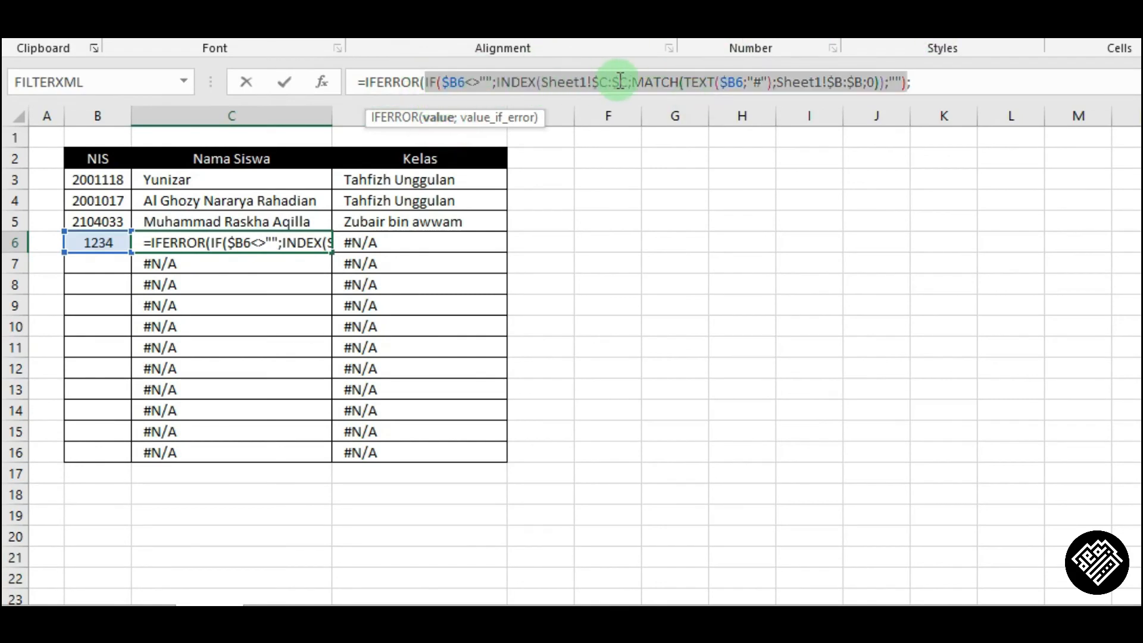
{"action": "left_click", "coordinate": [510, 118]}
Set C6's IFERROR fallback text to "Tidak ditemukan dengan NIS tsb" and widen column C to fit it.
{"action": "left_click", "coordinate": [941, 81]}
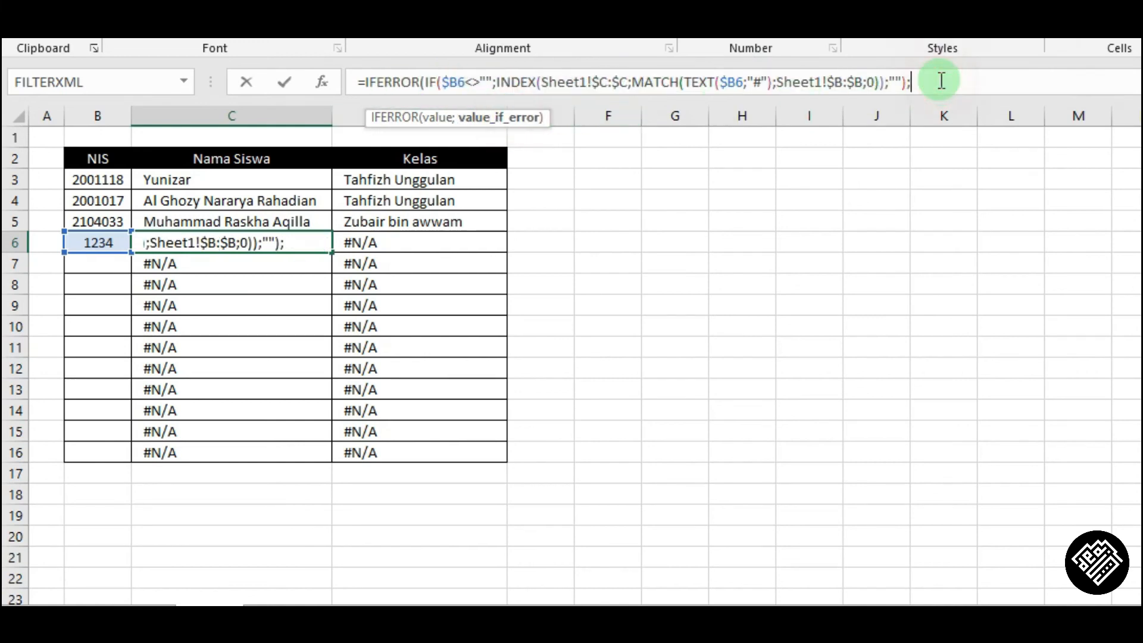
{"action": "type", "text": "\"Data tidak"}
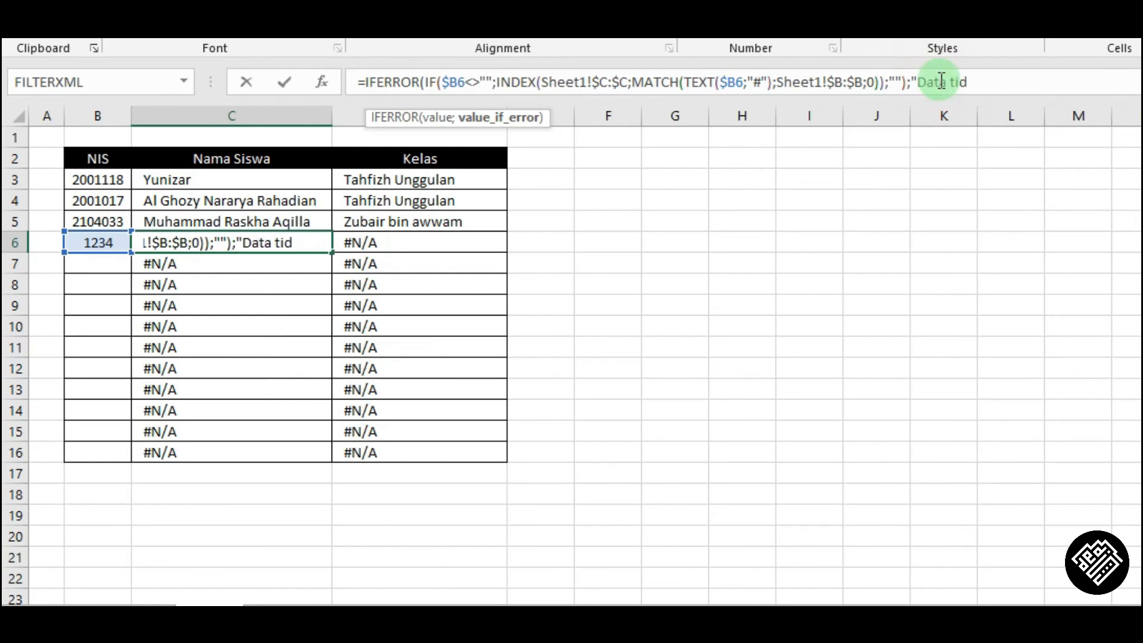
{"action": "key", "text": "BackSpace"}
{"action": "key", "text": "BackSpace"}
{"action": "key", "text": "BackSpace"}
{"action": "key", "text": "BackSpace"}
{"action": "key", "text": "BackSpace"}
{"action": "key", "text": "BackSpace"}
{"action": "key", "text": "BackSpace"}
{"action": "key", "text": "BackSpace"}
{"action": "type", "text": "Nama"}
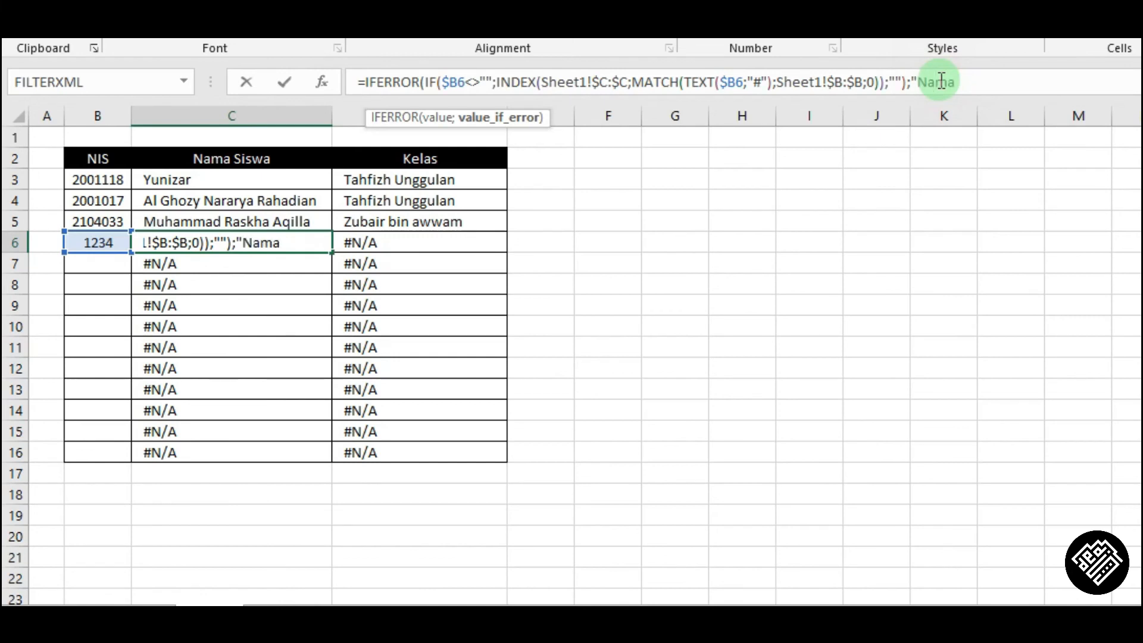
{"action": "key", "text": "BackSpace"}
{"action": "key", "text": "BackSpace"}
{"action": "key", "text": "BackSpace"}
{"action": "key", "text": "BackSpace"}
{"action": "type", "text": "Tidak ditemuk"}
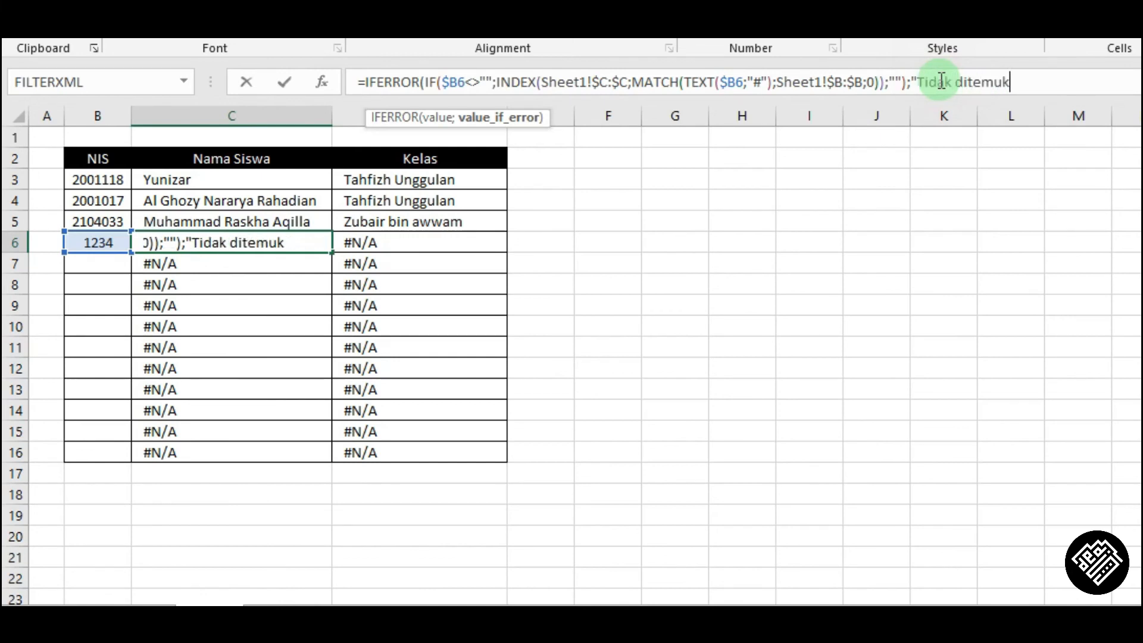
{"action": "type", "text": "an dengan NIS"}
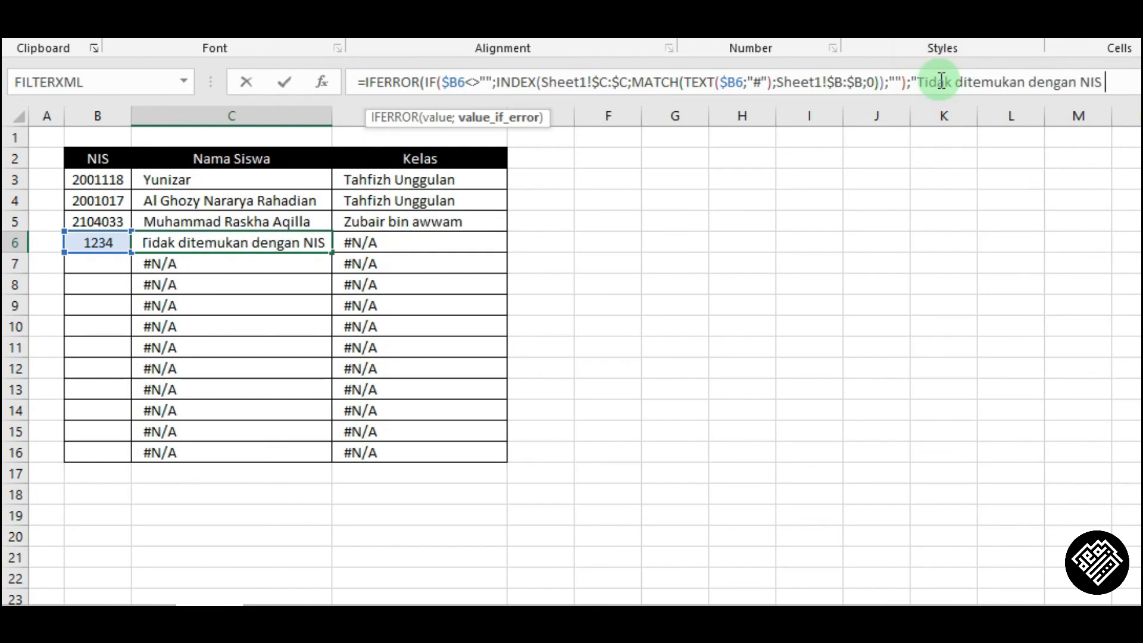
{"action": "type", "text": " tsb"}
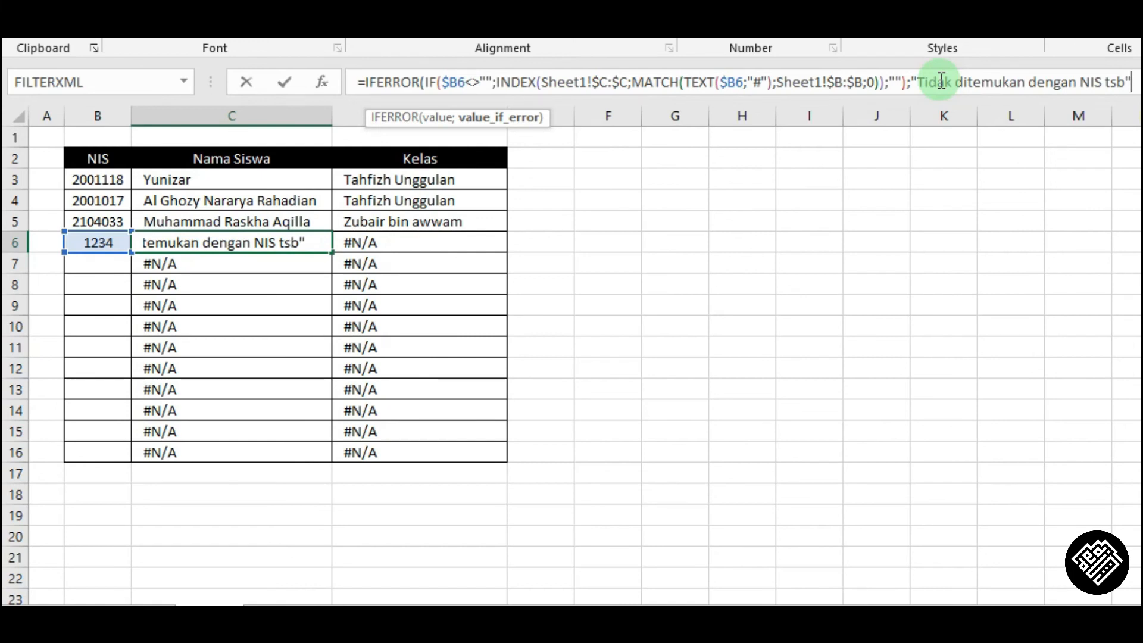
{"action": "type", "text": "\")"}
{"action": "key", "text": "Return"}
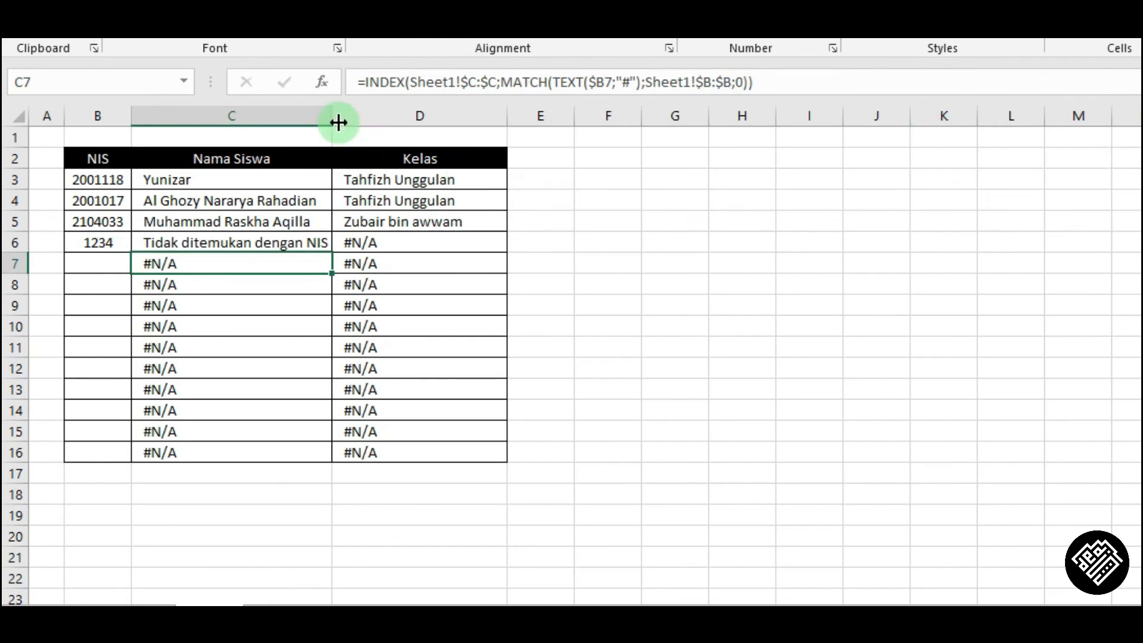
{"action": "left_click_drag", "start_coordinate": [332, 120], "coordinate": [404, 121]}
Wrap D6's class lookup in IFERROR with the fallback text "NIS nya error".
{"action": "left_click", "coordinate": [226, 240]}
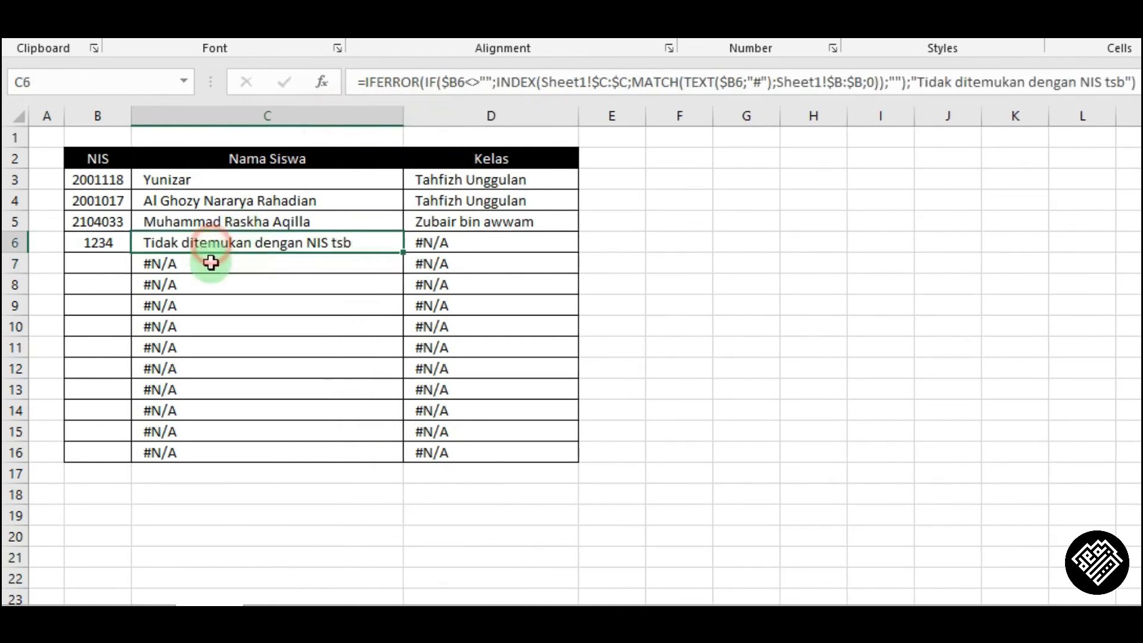
{"action": "left_click", "coordinate": [429, 244]}
{"action": "left_click", "coordinate": [363, 82]}
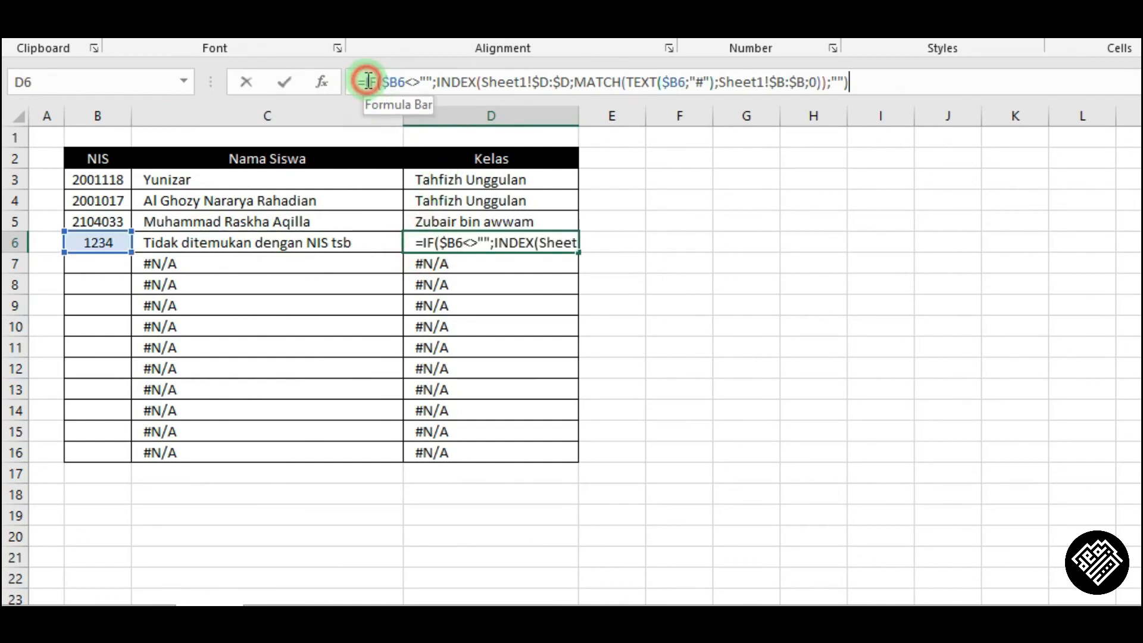
{"action": "type", "text": "iferr"}
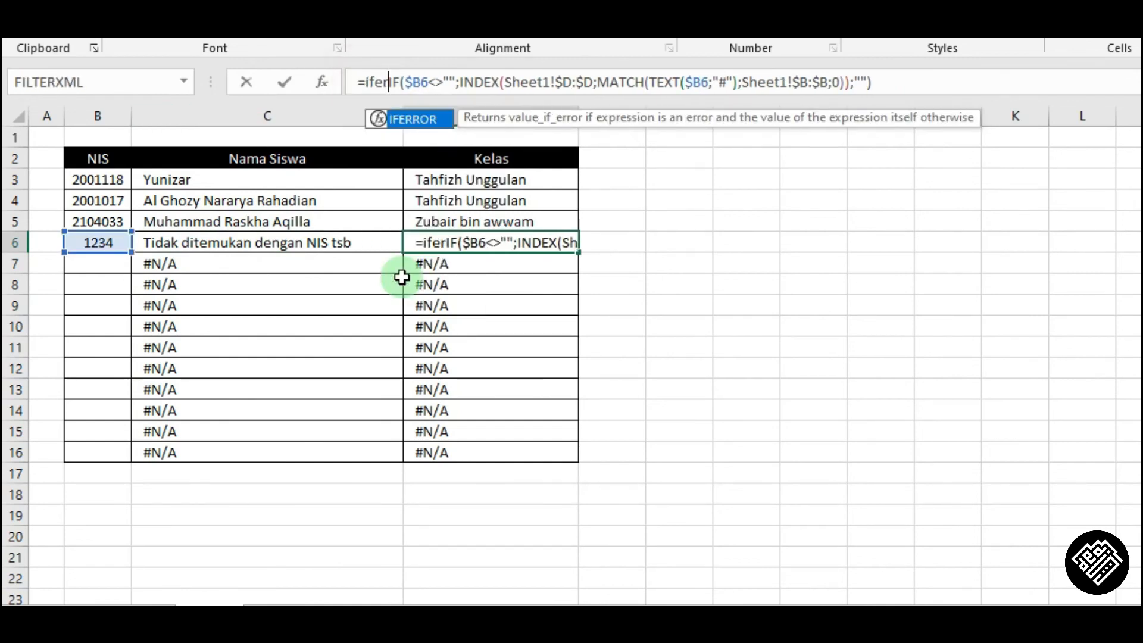
{"action": "key", "text": "Tab"}
{"action": "key", "text": "End"}
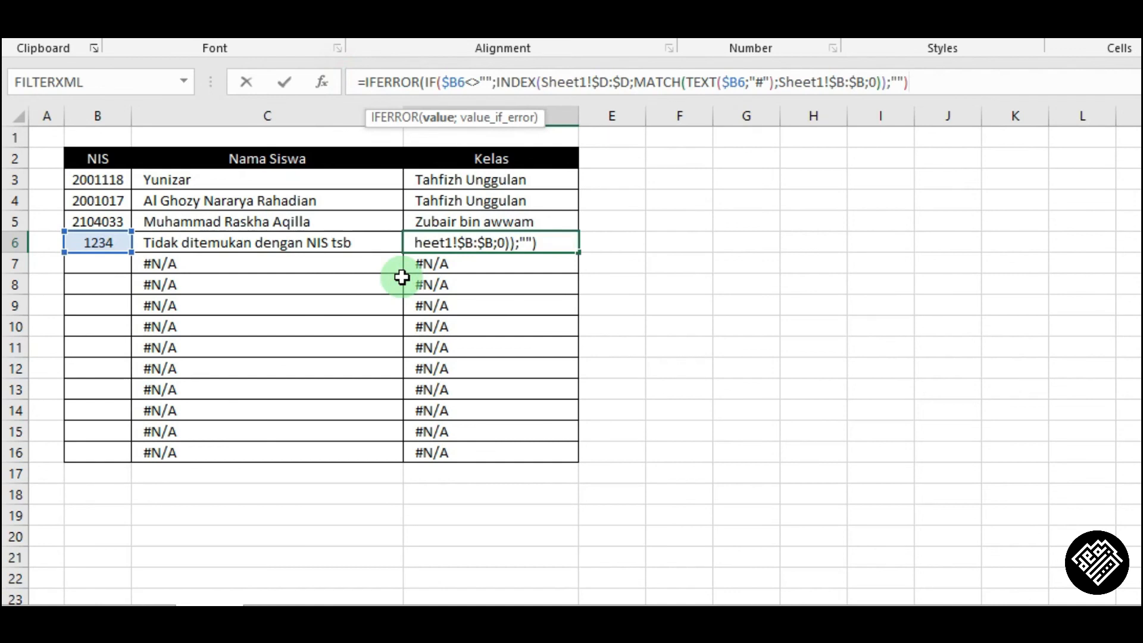
{"action": "type", "text": ";"}
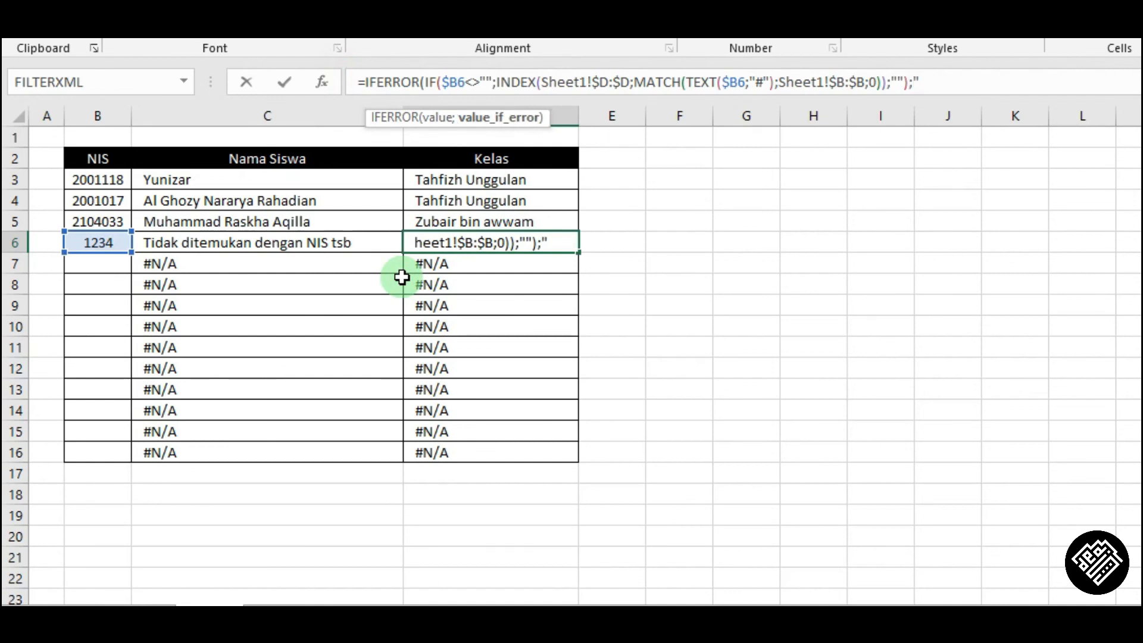
{"action": "type", "text": "\"NIS nya error"}
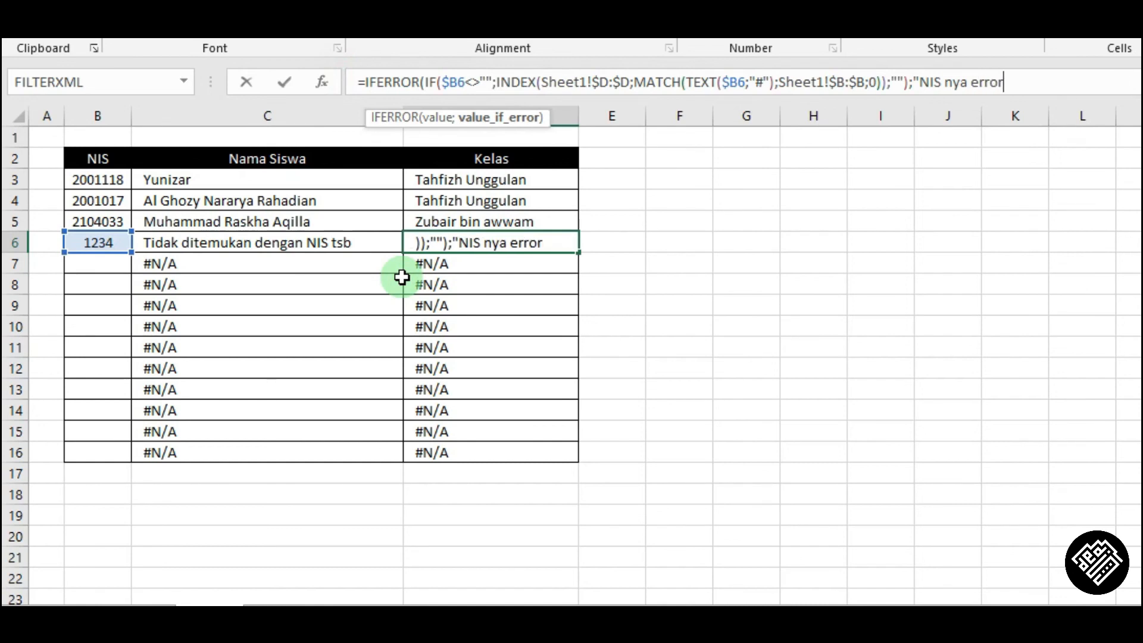
{"action": "type", "text": "\")"}
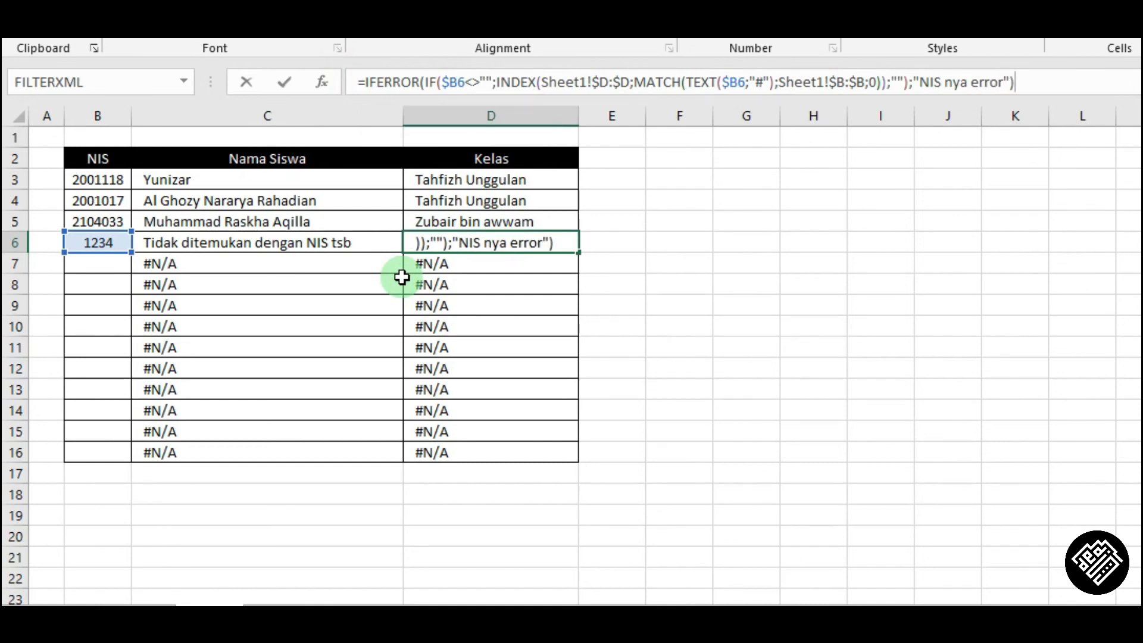
{"action": "key", "text": "Return"}
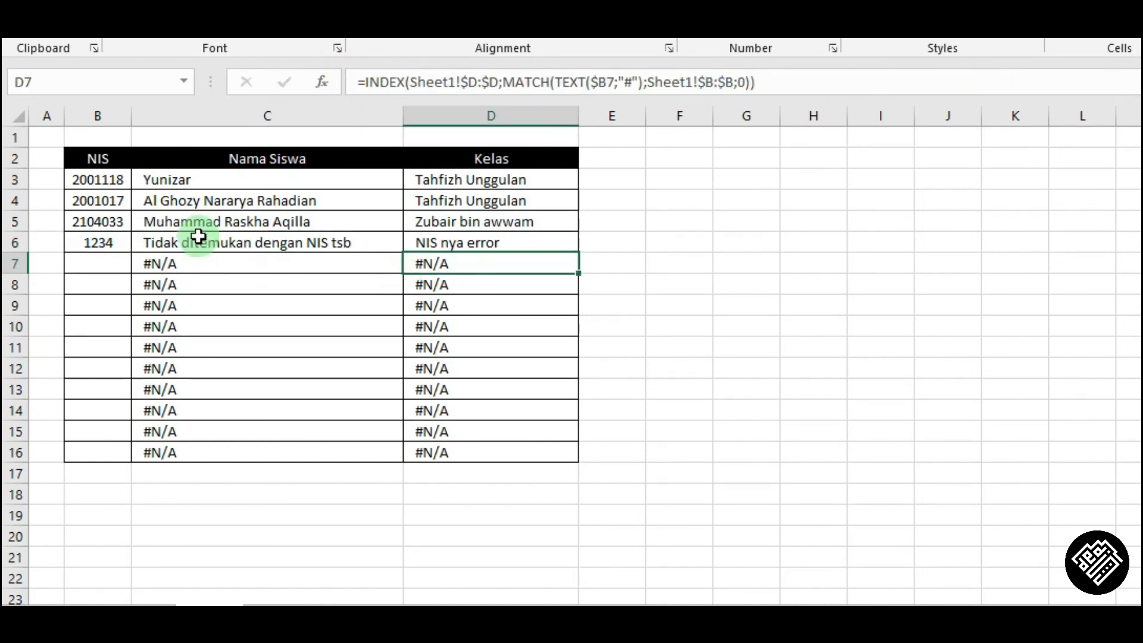
Enter 12901290 as a test NIS in B6.
{"action": "left_click", "coordinate": [111, 244]}
{"action": "type", "text": "12901290"}
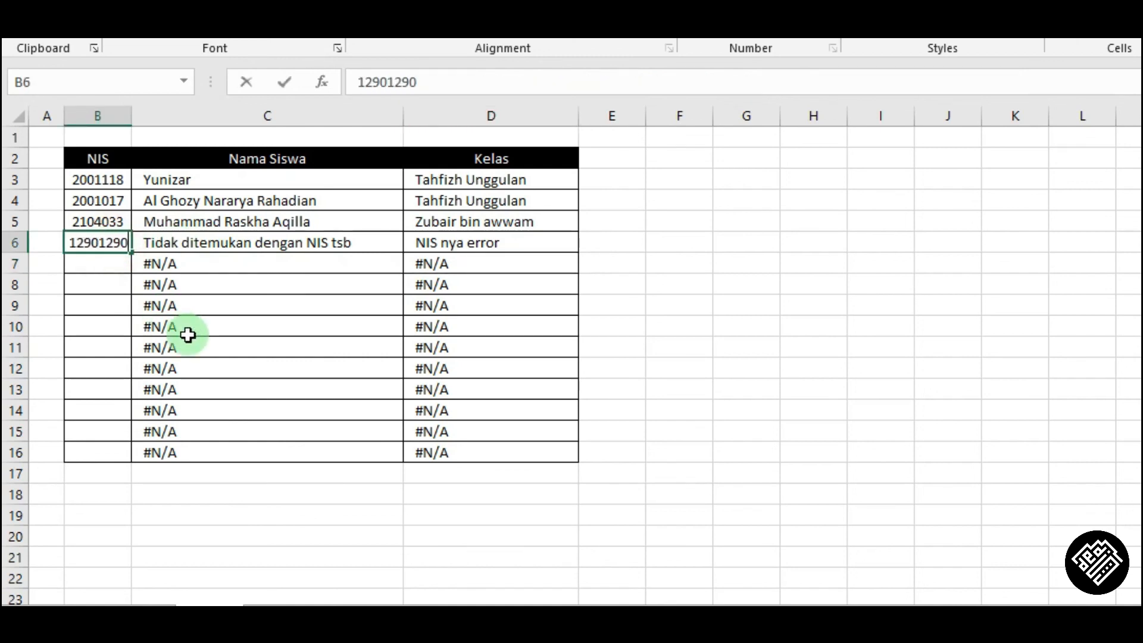
{"action": "key", "text": "Return"}
{"action": "key", "text": "Up"}
{"action": "type", "text": "22030"}
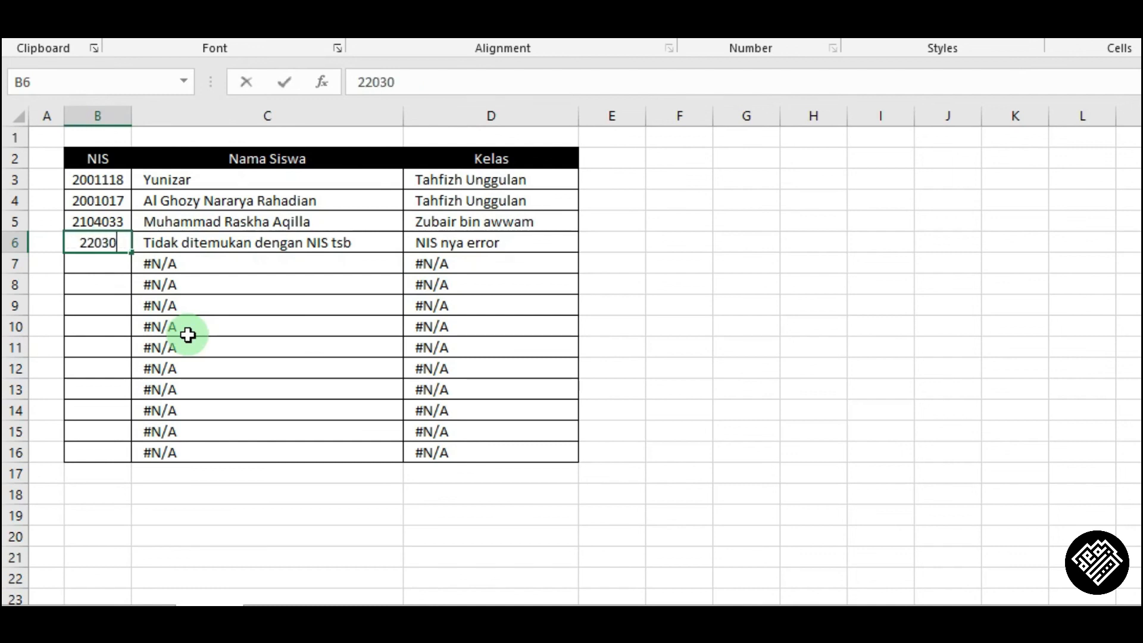
{"action": "type", "text": "25"}
{"action": "key", "text": "Return"}
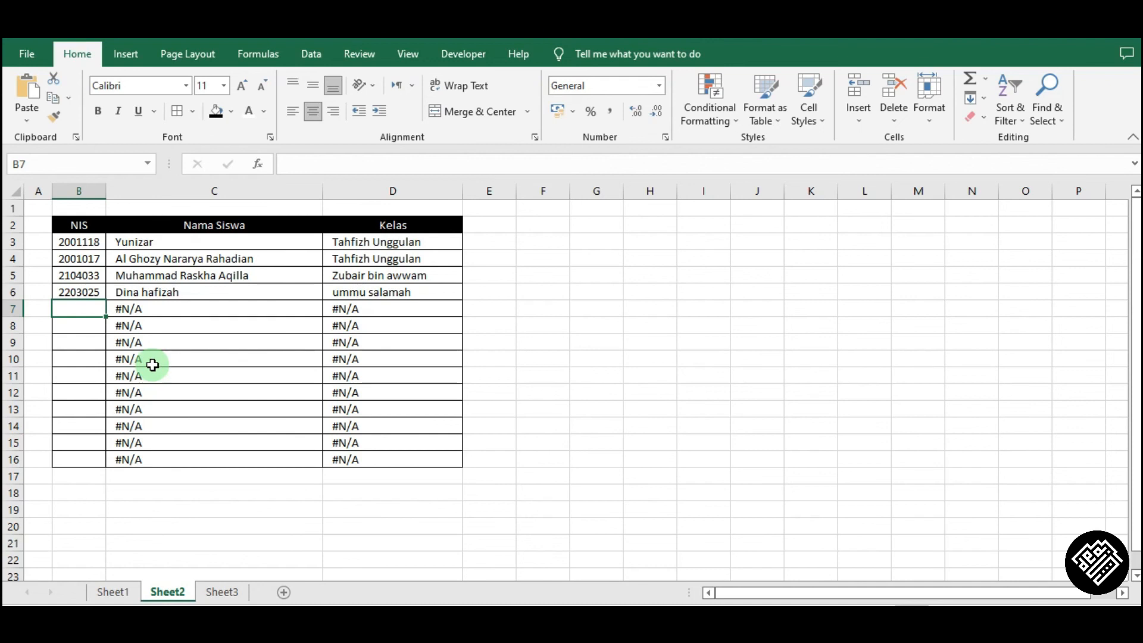
Fill the C6:D6 formulas down through row 16.
{"action": "left_click_drag", "start_coordinate": [224, 291], "coordinate": [441, 462]}
{"action": "left_click", "coordinate": [235, 308]}
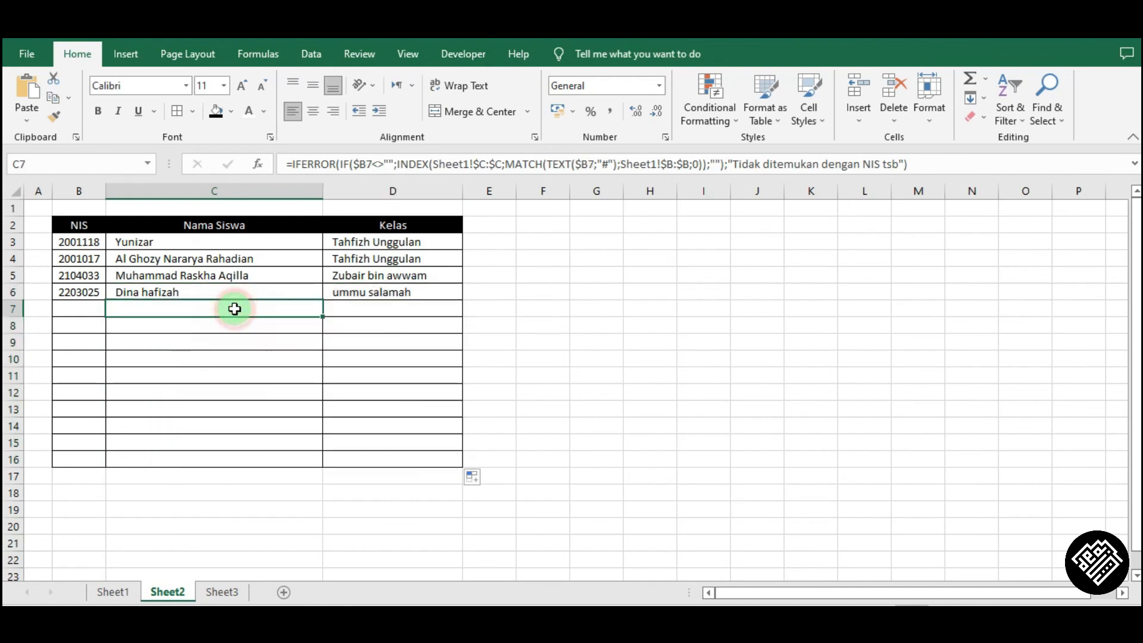